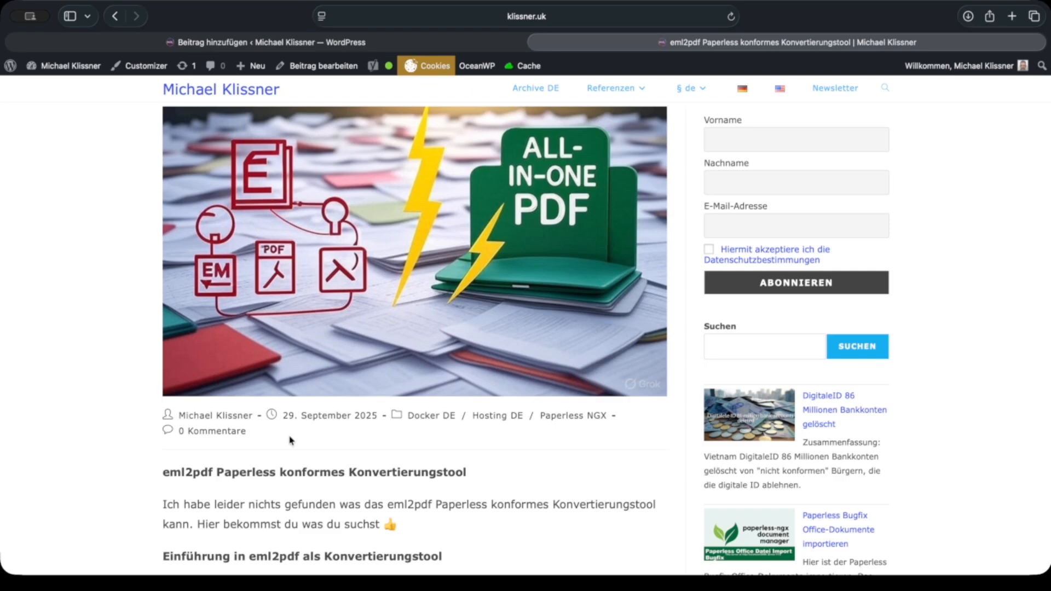
Step: Read the introduction of the eml2pdf article, from its header image to the opening description of the tool
{"action": "scroll", "coordinate": [318, 436], "scroll_direction": "down", "scroll_amount": 2}
{"action": "scroll", "coordinate": [318, 434], "scroll_direction": "down", "scroll_amount": 1}
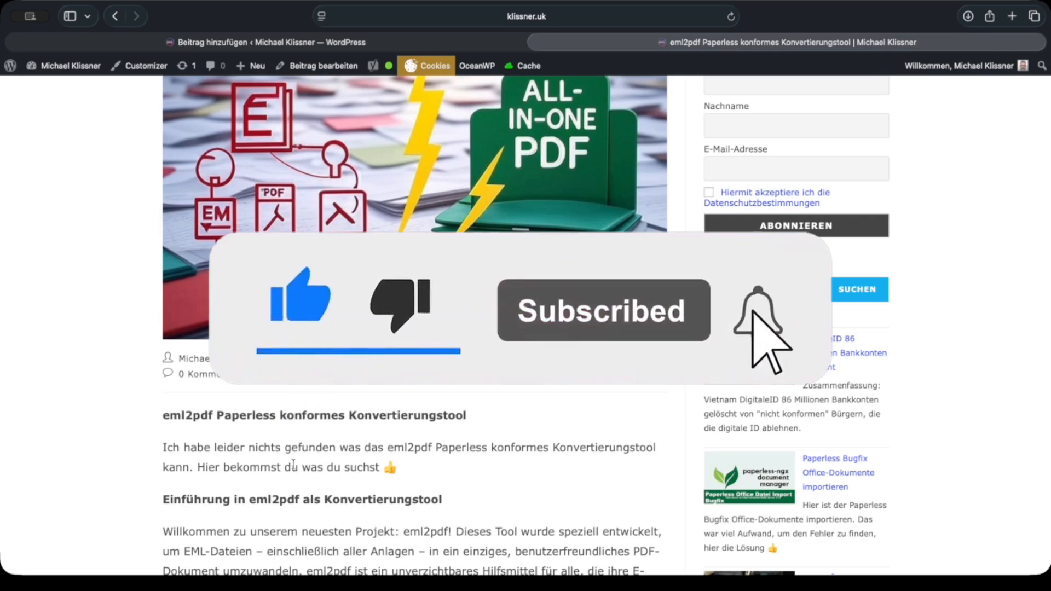
{"action": "left_click_drag", "start_coordinate": [413, 474], "coordinate": [149, 452]}
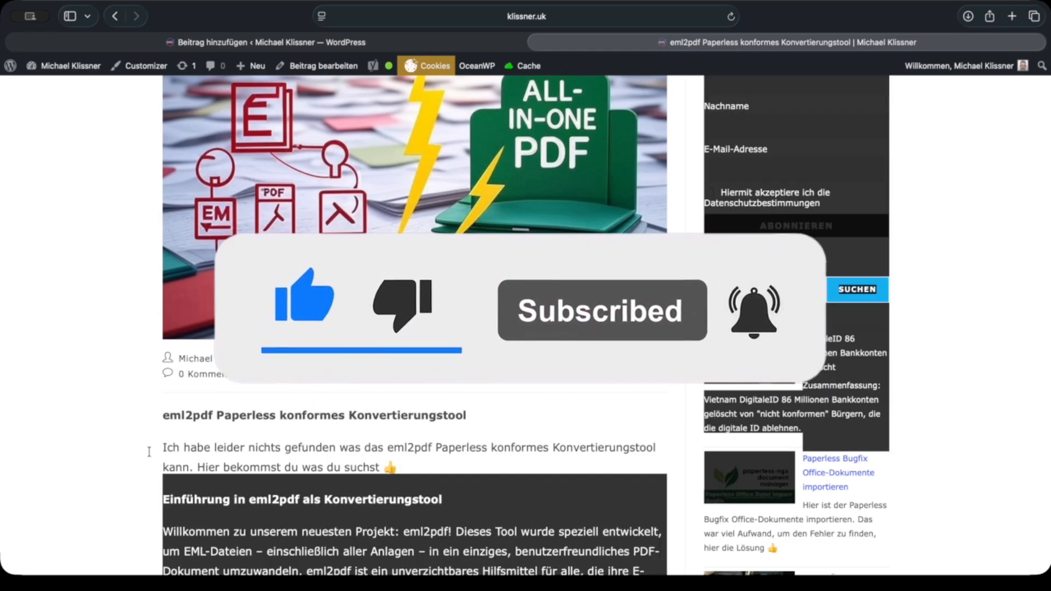
{"action": "left_click", "coordinate": [154, 449]}
{"action": "scroll", "coordinate": [279, 467], "scroll_direction": "down", "scroll_amount": 1}
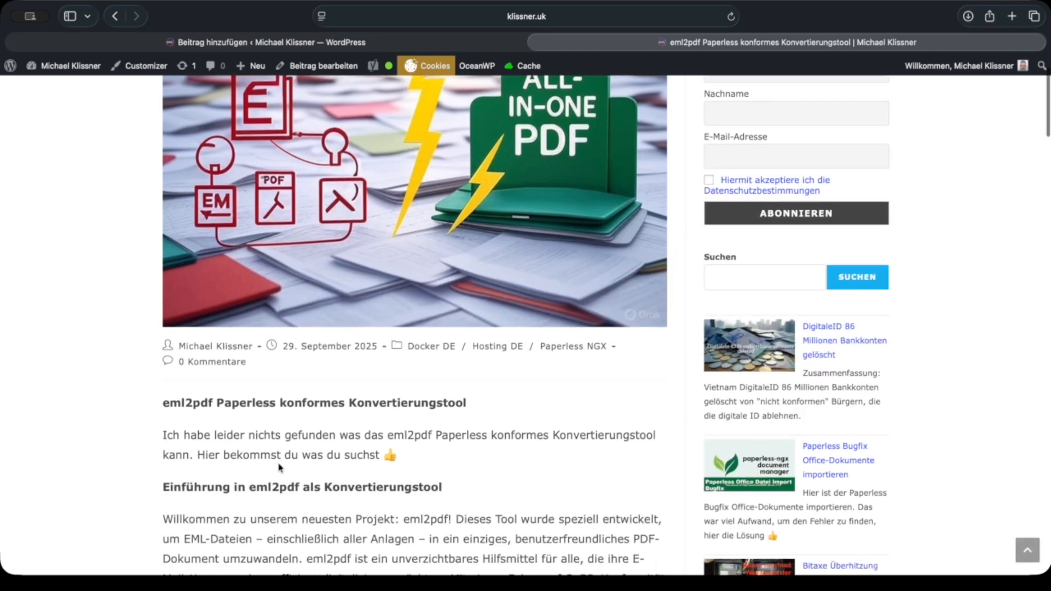
{"action": "scroll", "coordinate": [279, 467], "scroll_direction": "up", "scroll_amount": 3}
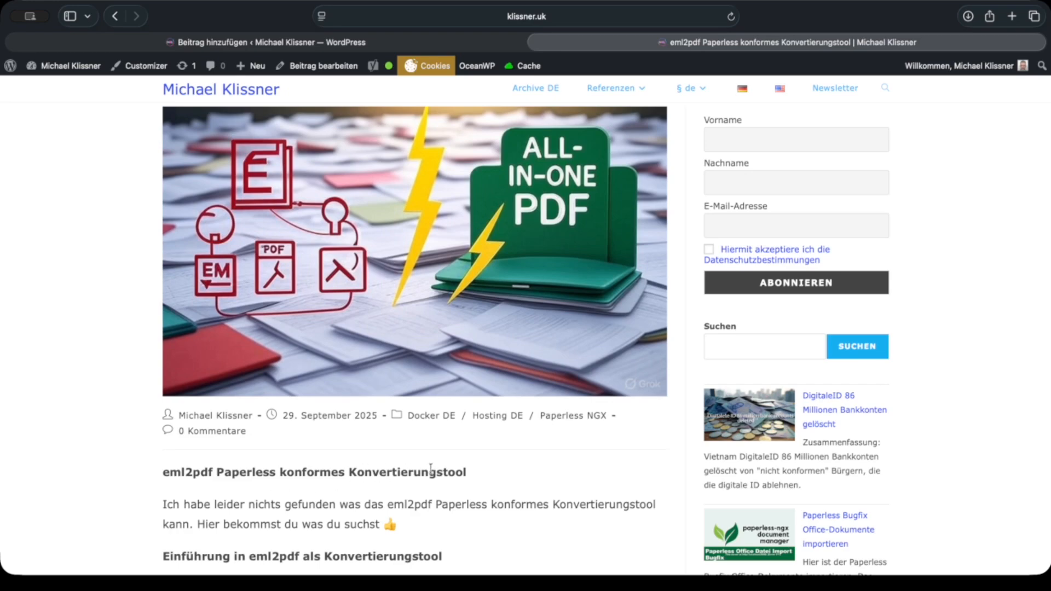
{"action": "scroll", "coordinate": [357, 487], "scroll_direction": "down", "scroll_amount": 3}
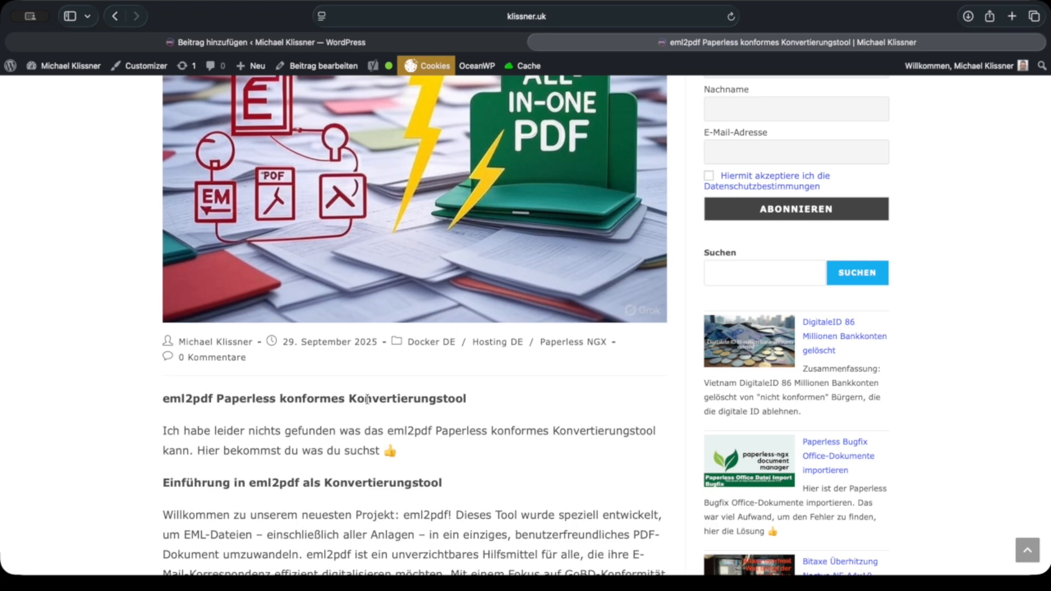
Step: Review the article's "Einrichtung und Konfiguration" section with the repository cloning, image pull and container start commands
{"action": "scroll", "coordinate": [367, 399], "scroll_direction": "down", "scroll_amount": 10}
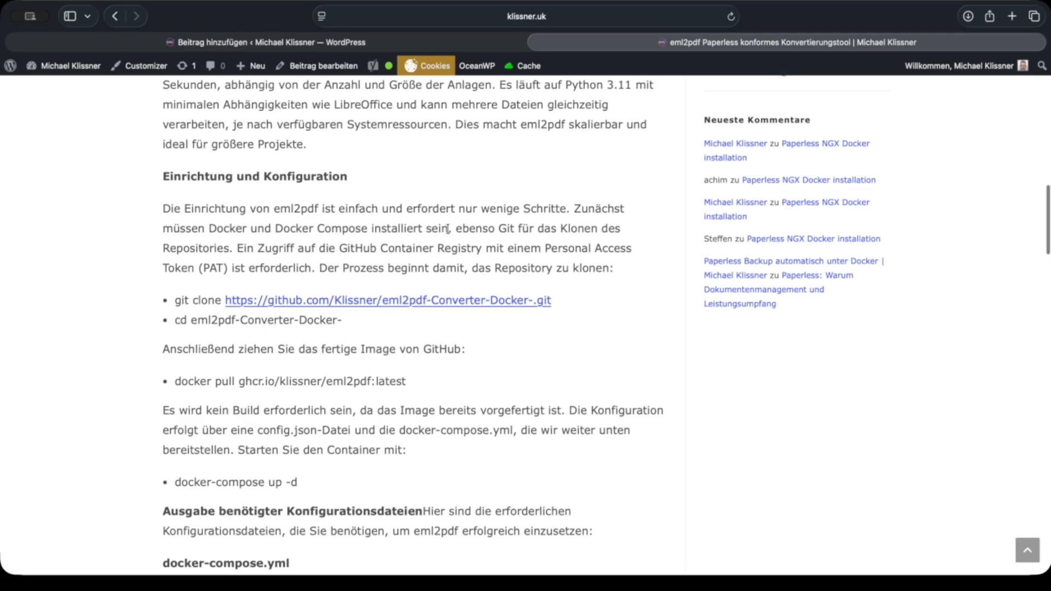
{"action": "scroll", "coordinate": [449, 230], "scroll_direction": "up", "scroll_amount": 1}
{"action": "scroll", "coordinate": [453, 235], "scroll_direction": "down", "scroll_amount": 2}
{"action": "scroll", "coordinate": [457, 225], "scroll_direction": "up", "scroll_amount": 1}
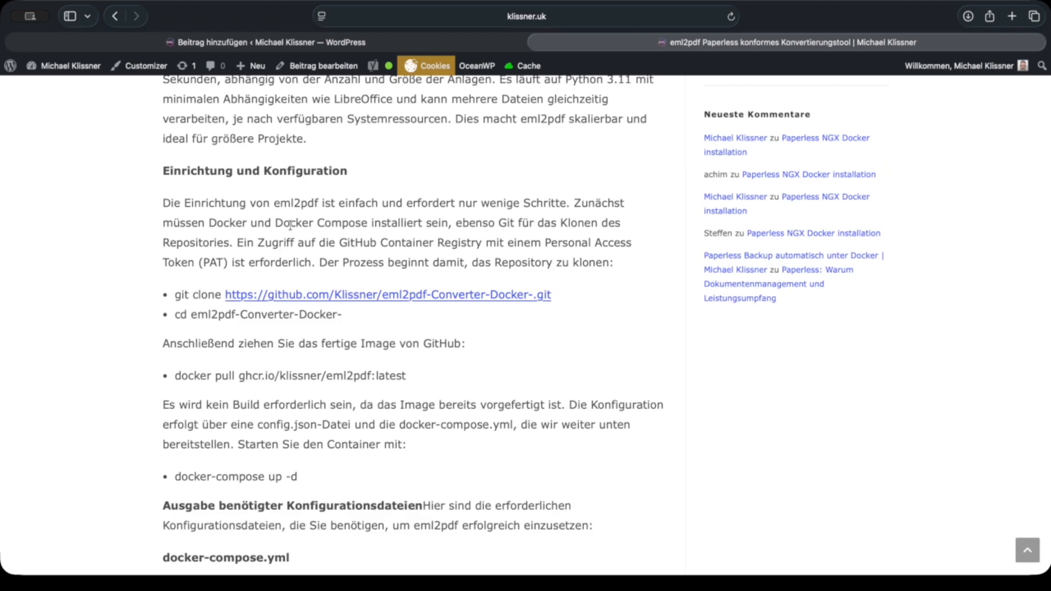
{"action": "scroll", "coordinate": [433, 197], "scroll_direction": "down", "scroll_amount": 3}
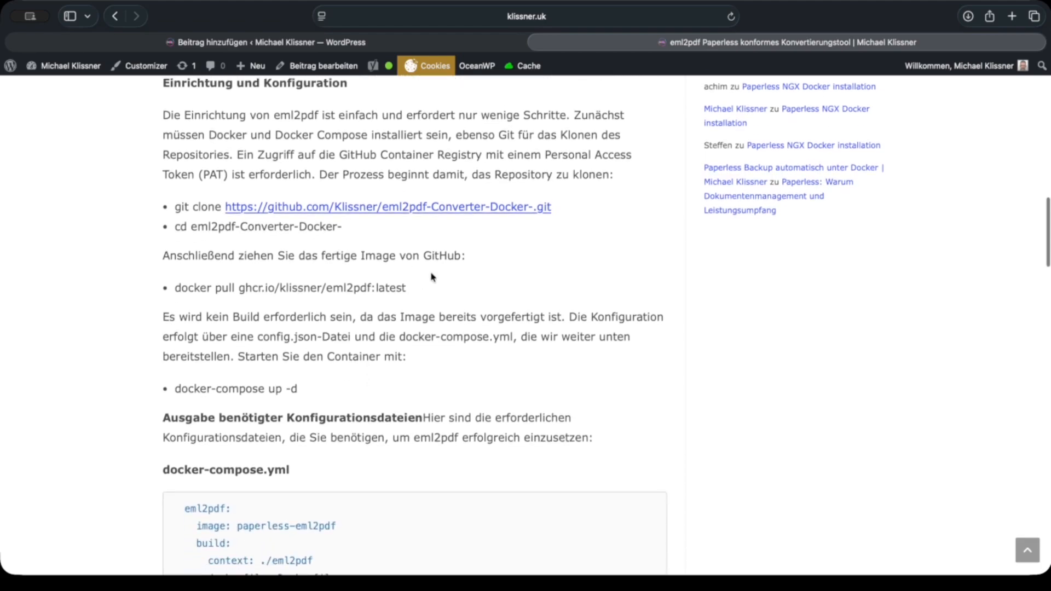
Step: Highlight the whole eml2pdf service definition in the docker-compose.yml code block
{"action": "scroll", "coordinate": [482, 258], "scroll_direction": "down", "scroll_amount": 10}
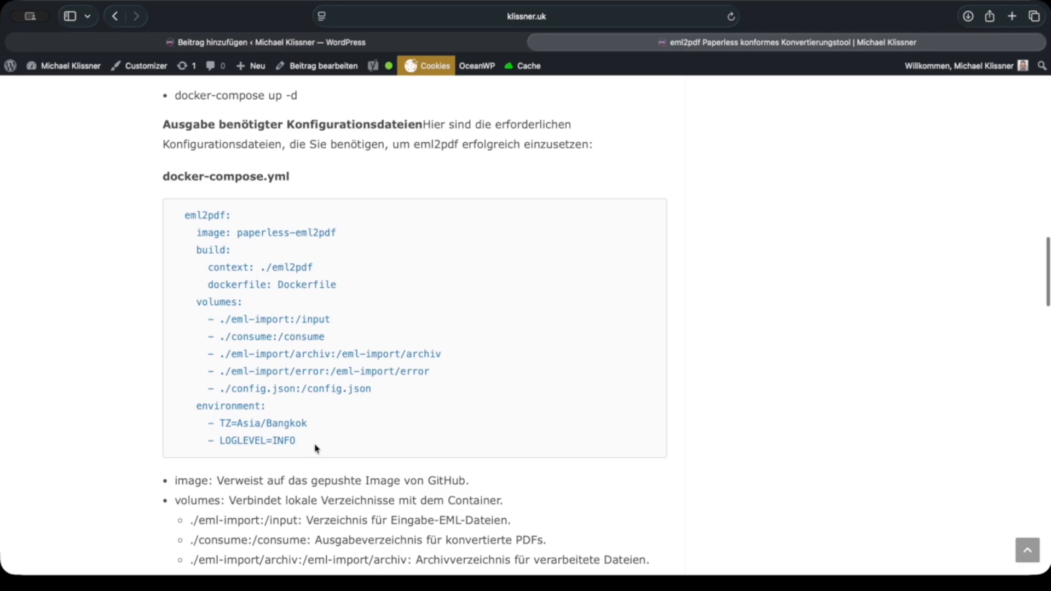
{"action": "left_click_drag", "start_coordinate": [314, 445], "coordinate": [341, 440]}
{"action": "left_click", "coordinate": [175, 214]}
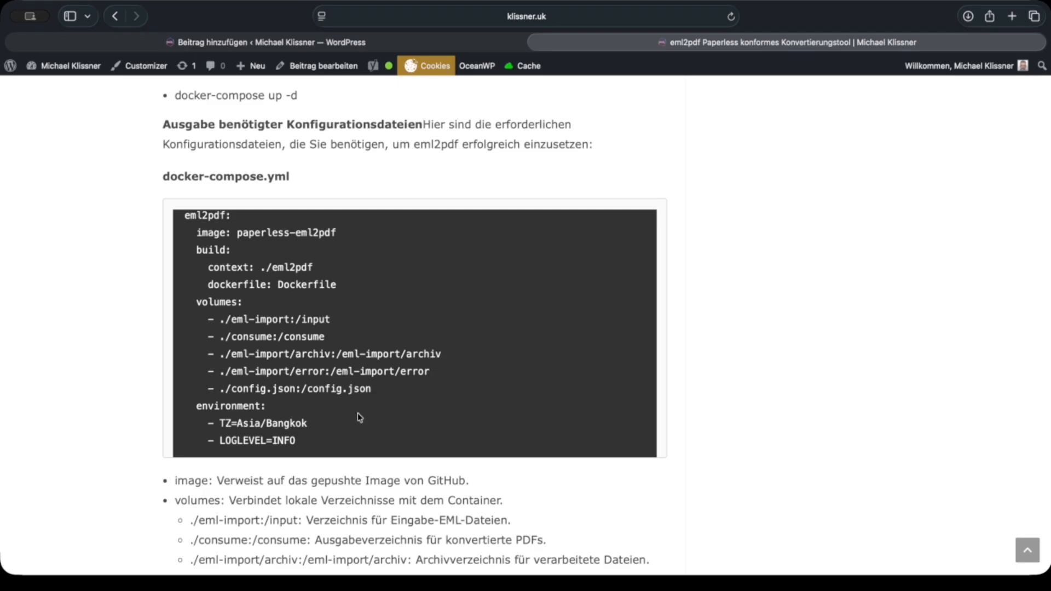
{"action": "scroll", "coordinate": [358, 414], "scroll_direction": "up", "scroll_amount": 1}
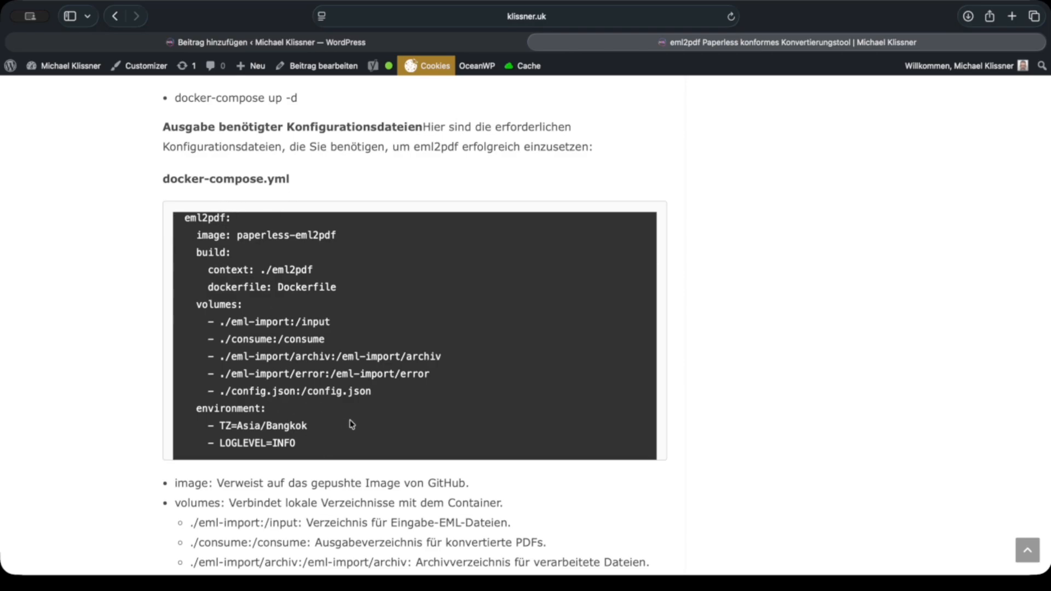
Step: Examine the docker-compose.yml volumes and their explanations, highlighting parts of the eml-import and consume mappings
{"action": "scroll", "coordinate": [344, 430], "scroll_direction": "down", "scroll_amount": 5}
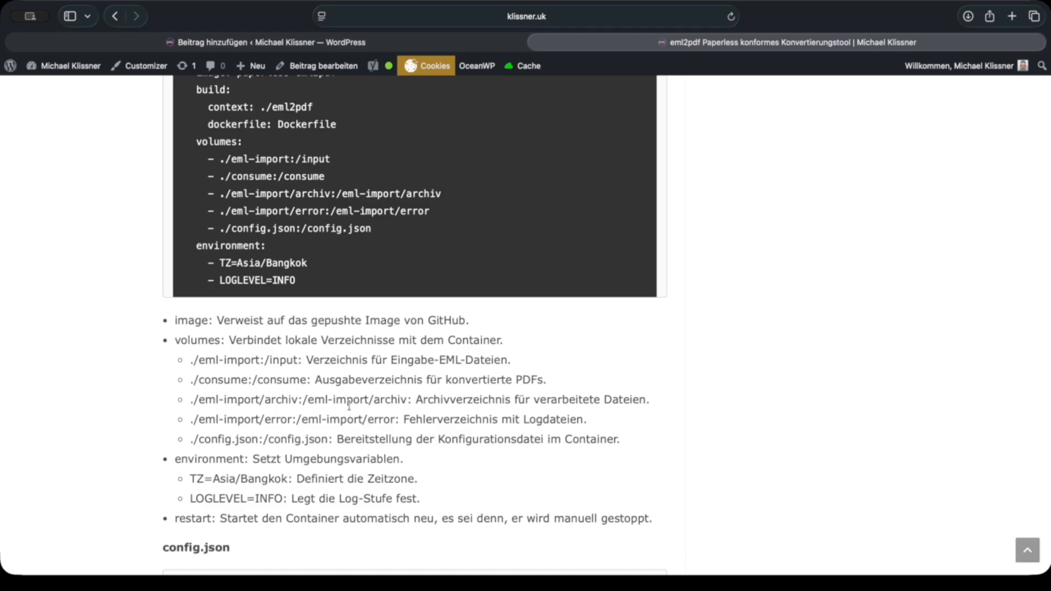
{"action": "scroll", "coordinate": [386, 395], "scroll_direction": "down", "scroll_amount": 3}
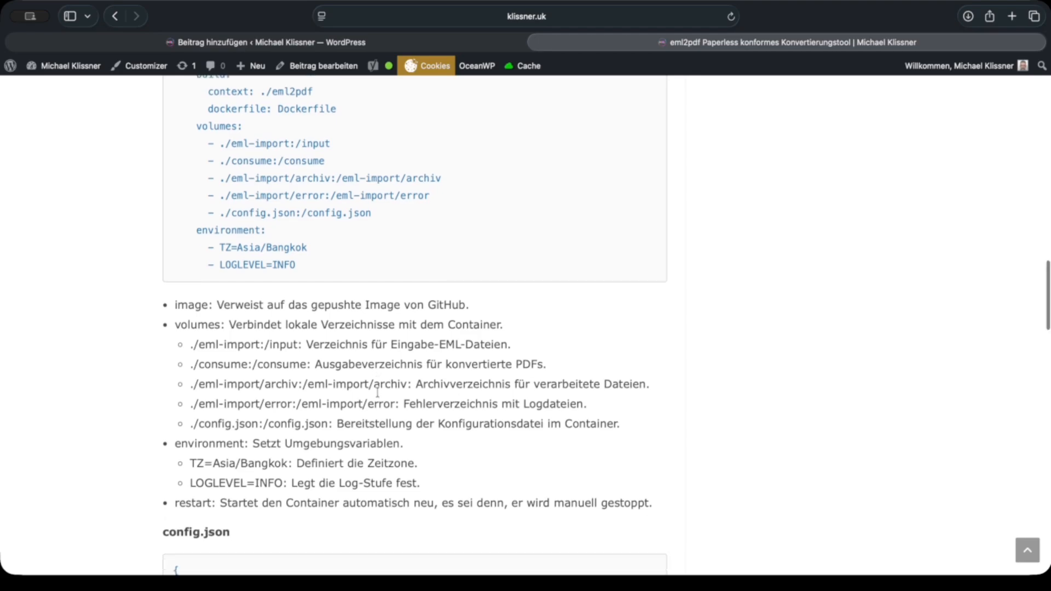
{"action": "scroll", "coordinate": [378, 392], "scroll_direction": "up", "scroll_amount": 5}
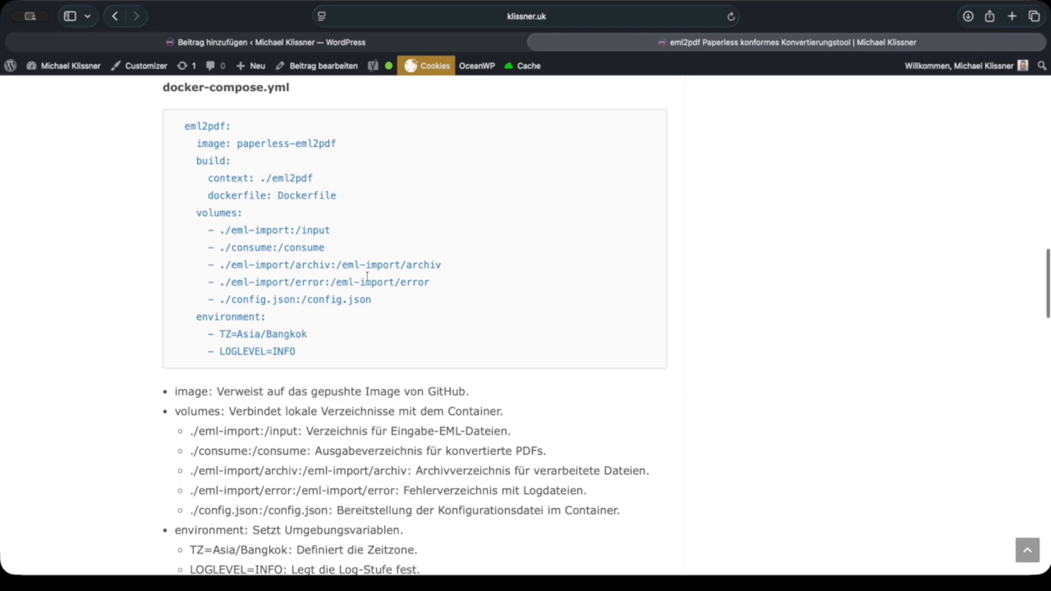
{"action": "scroll", "coordinate": [197, 406], "scroll_direction": "down", "scroll_amount": 1}
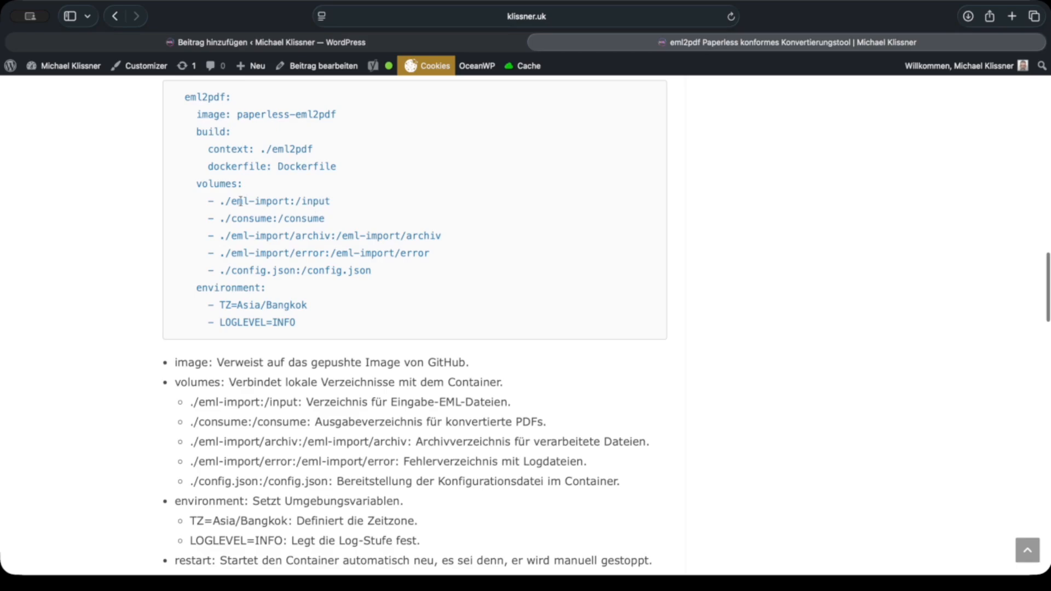
{"action": "left_click_drag", "start_coordinate": [244, 203], "coordinate": [282, 203]}
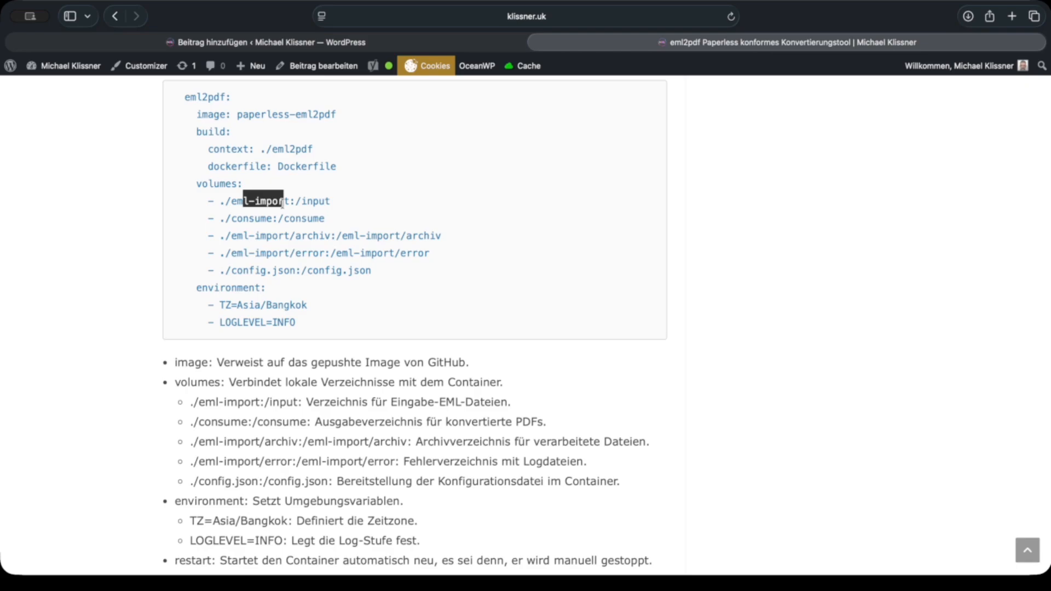
{"action": "scroll", "coordinate": [283, 202], "scroll_direction": "down", "scroll_amount": 1}
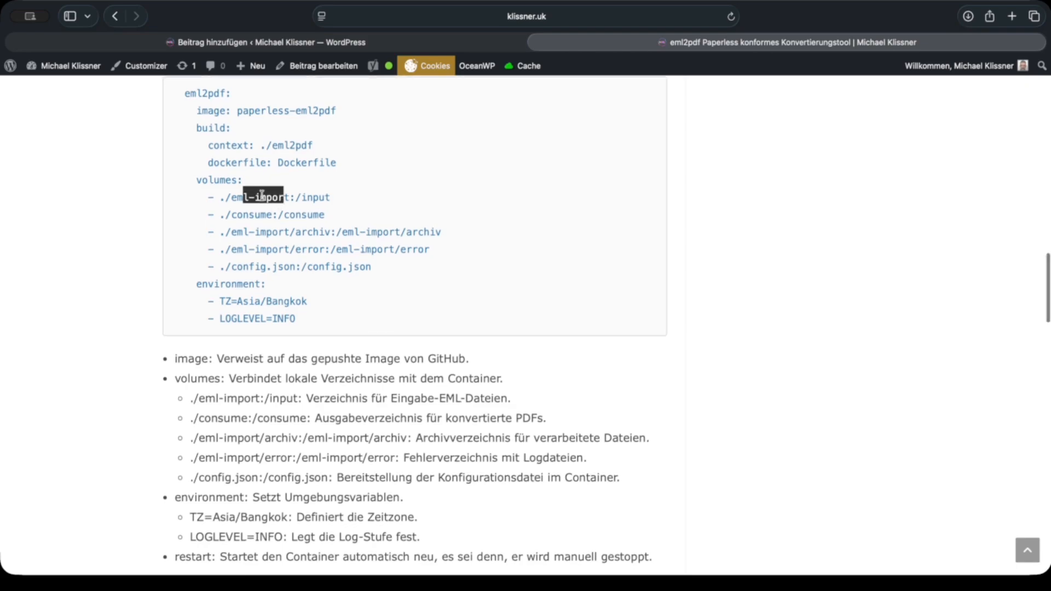
{"action": "left_click_drag", "start_coordinate": [243, 215], "coordinate": [283, 214]}
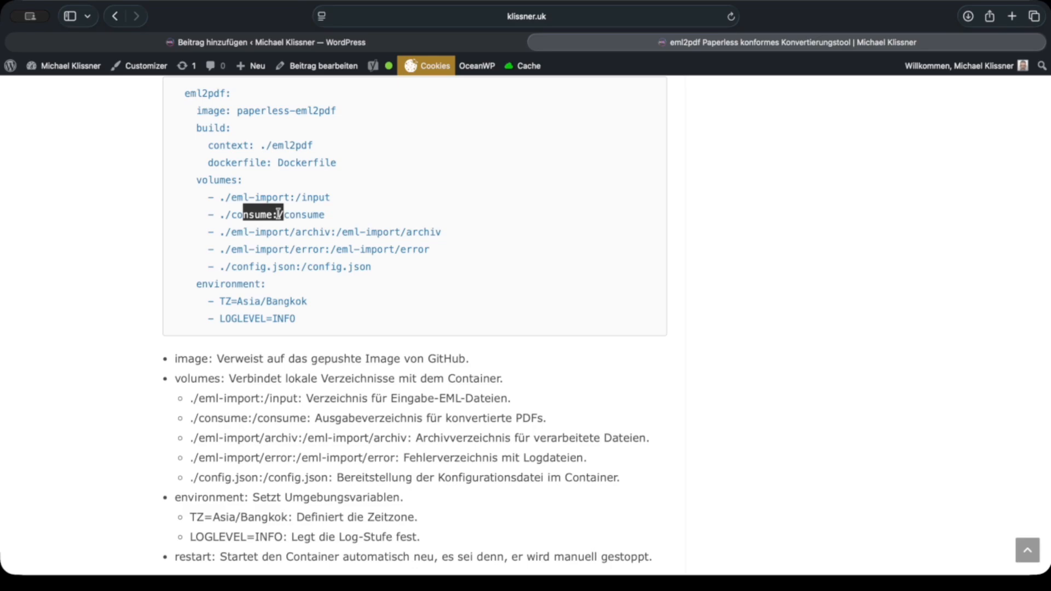
Step: Highlight the TZ=Asia/Bangkok and LOGLEVEL=INFO environment entries in the docker-compose.yml block, clearing each selection
{"action": "left_click", "coordinate": [304, 302]}
{"action": "left_click_drag", "start_coordinate": [304, 302], "coordinate": [196, 301]}
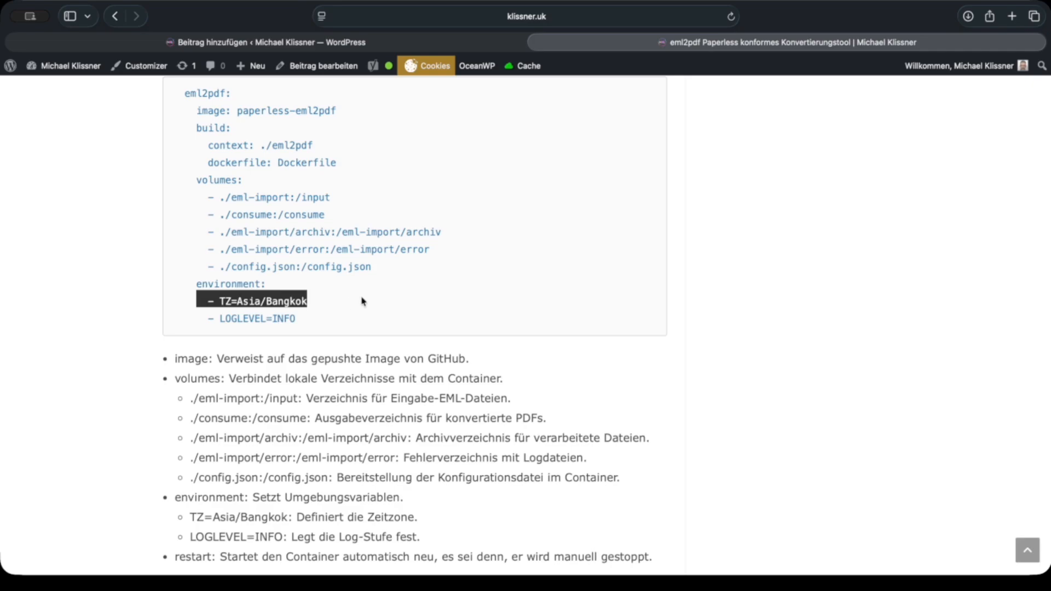
{"action": "left_click", "coordinate": [281, 300]}
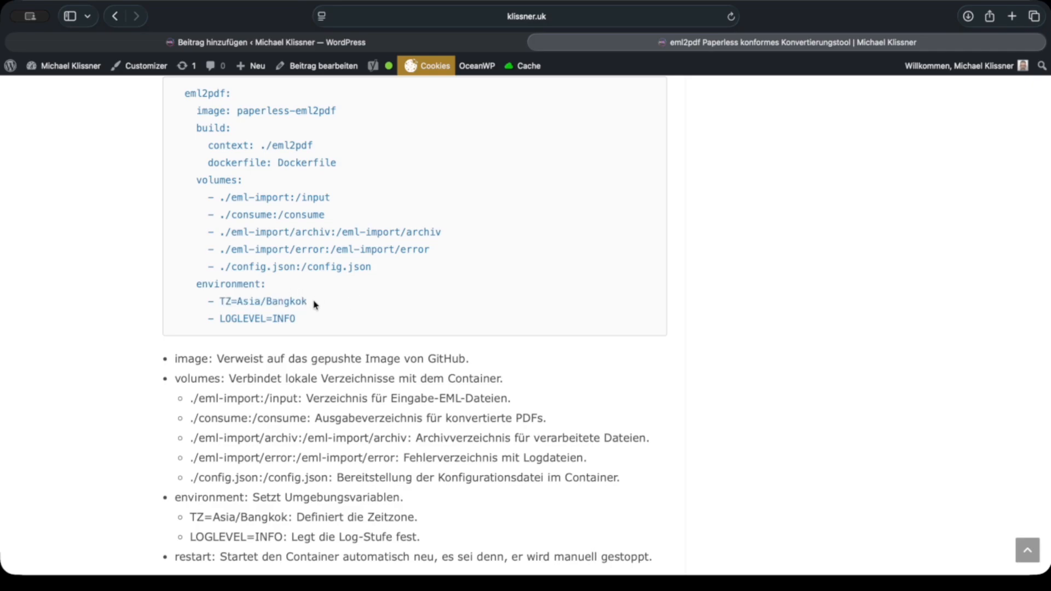
{"action": "scroll", "coordinate": [331, 293], "scroll_direction": "down", "scroll_amount": 3}
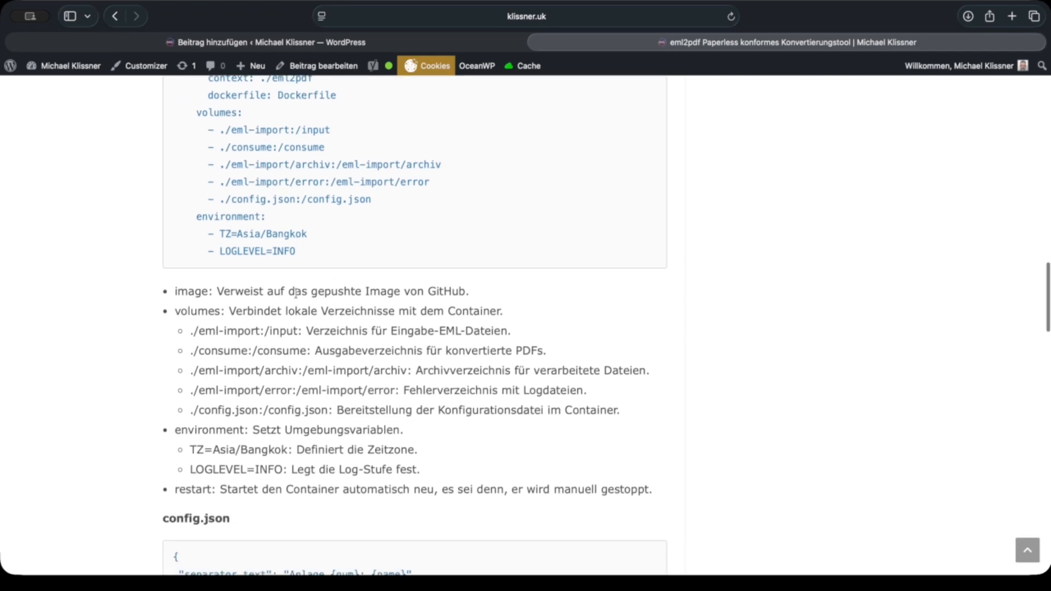
{"action": "left_click_drag", "start_coordinate": [224, 252], "coordinate": [297, 257]}
{"action": "scroll", "coordinate": [293, 264], "scroll_direction": "down", "scroll_amount": 1}
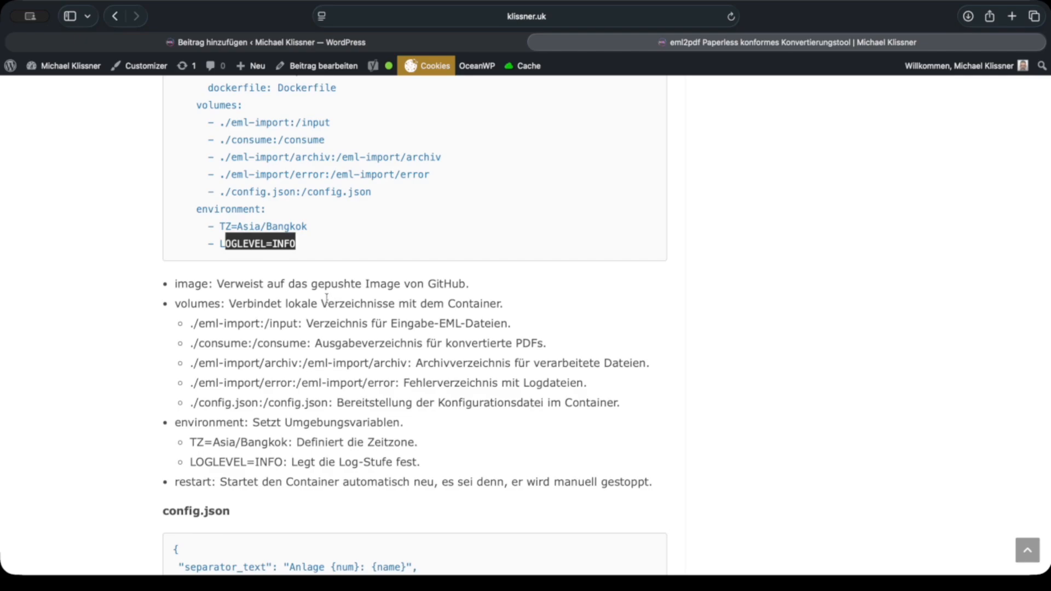
{"action": "scroll", "coordinate": [327, 298], "scroll_direction": "up", "scroll_amount": 1}
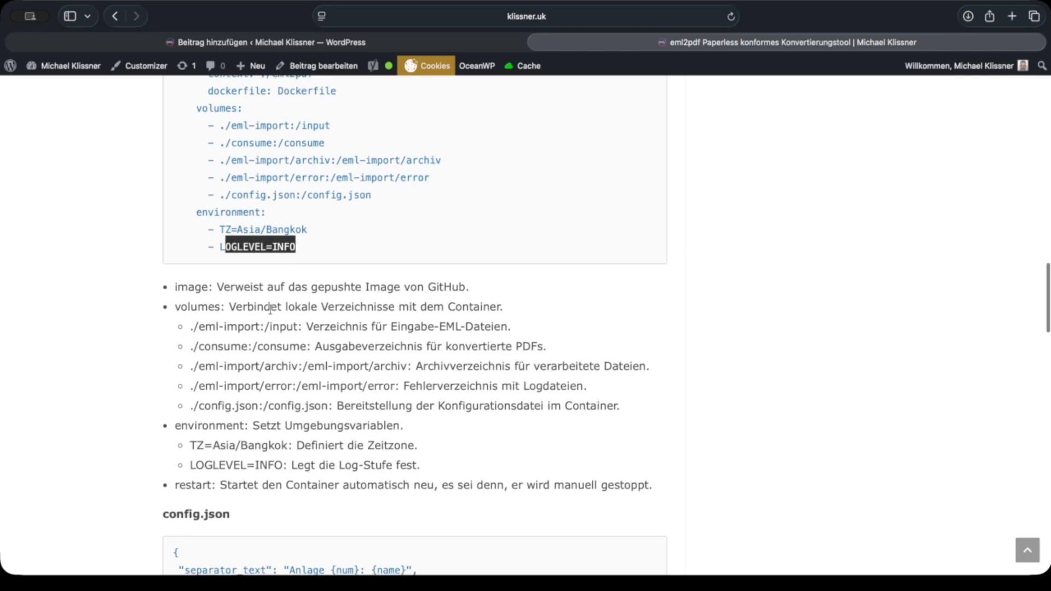
{"action": "left_click", "coordinate": [425, 303]}
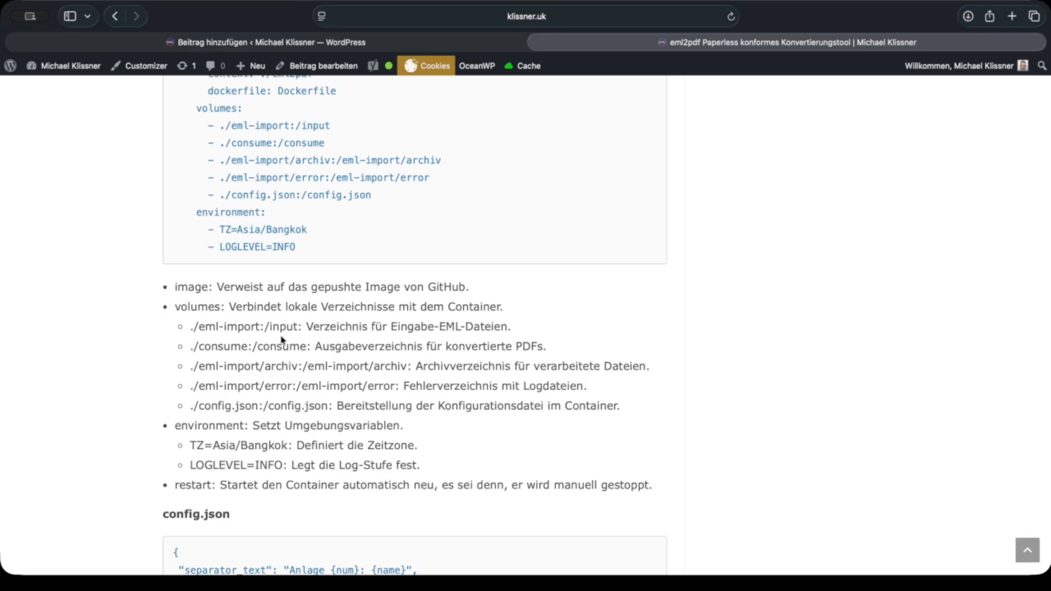
Step: Review the config.json code block and highlight the separator_text value "Anlage {num}: {name}"
{"action": "scroll", "coordinate": [387, 321], "scroll_direction": "down", "scroll_amount": 3}
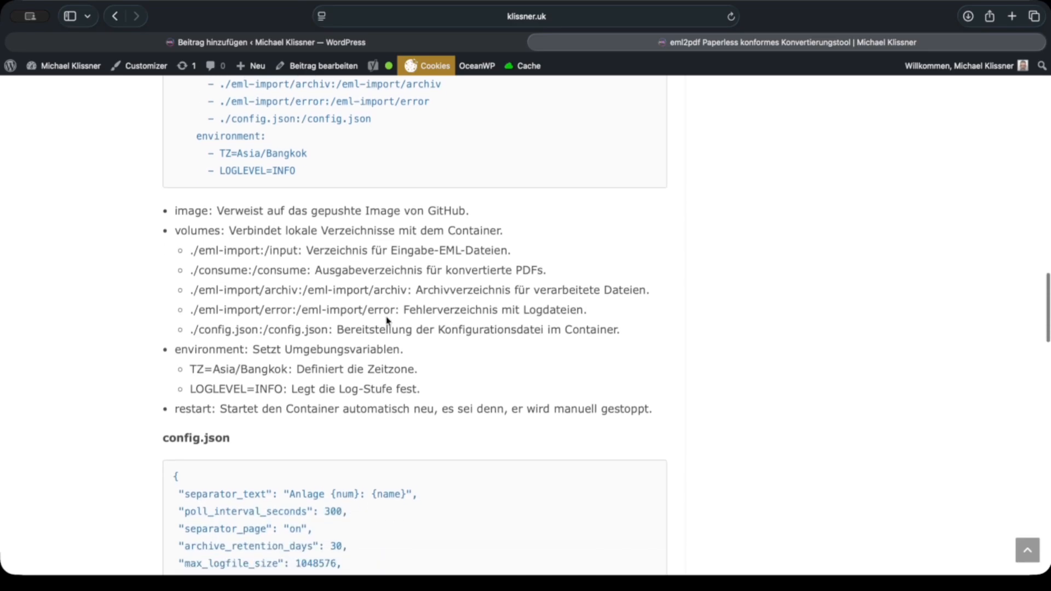
{"action": "scroll", "coordinate": [387, 321], "scroll_direction": "down", "scroll_amount": 2}
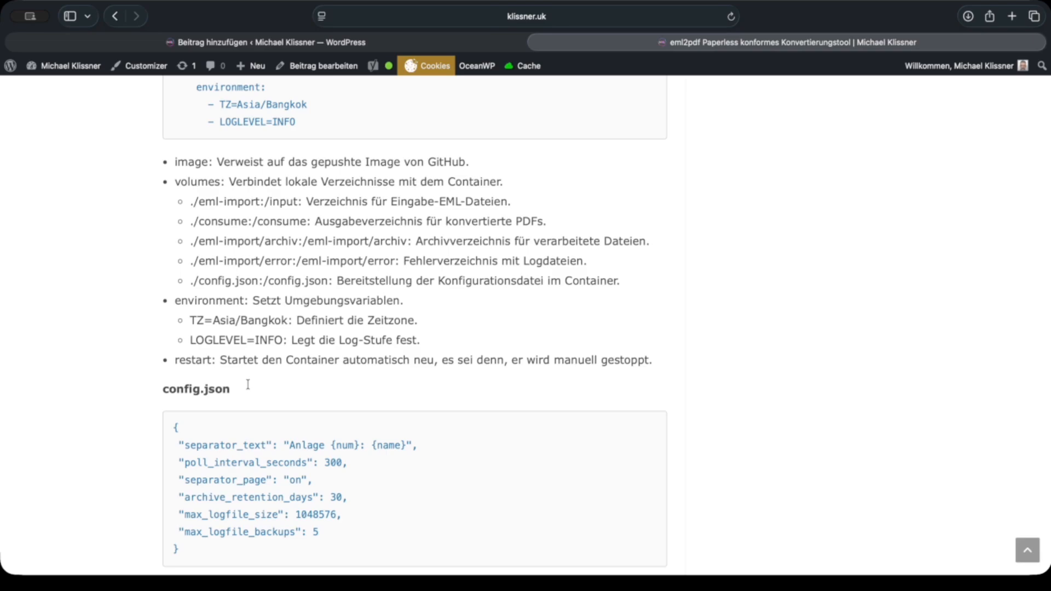
{"action": "scroll", "coordinate": [298, 384], "scroll_direction": "down", "scroll_amount": 2}
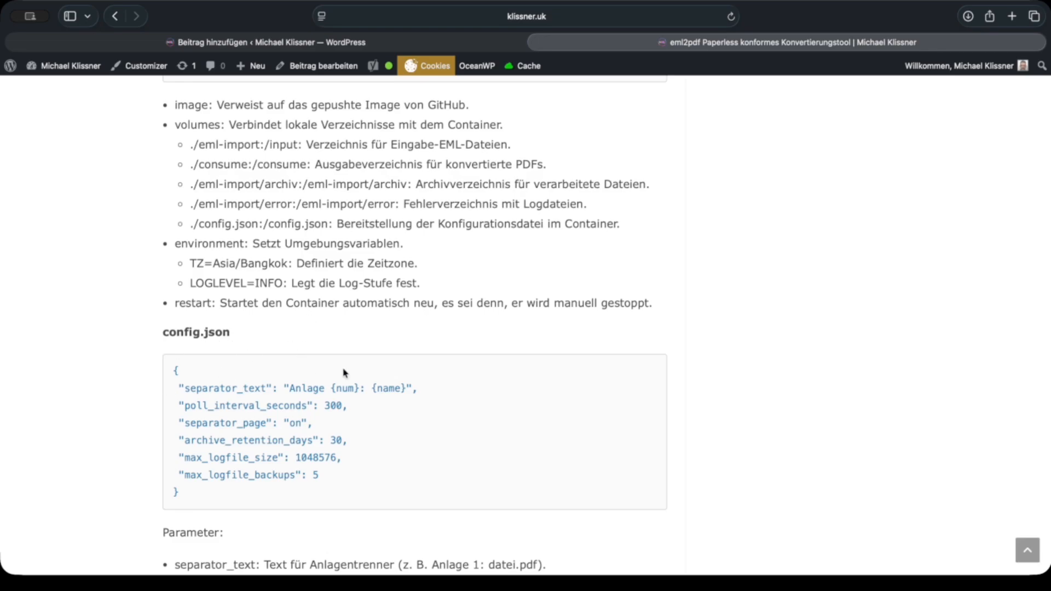
{"action": "scroll", "coordinate": [351, 367], "scroll_direction": "down", "scroll_amount": 3}
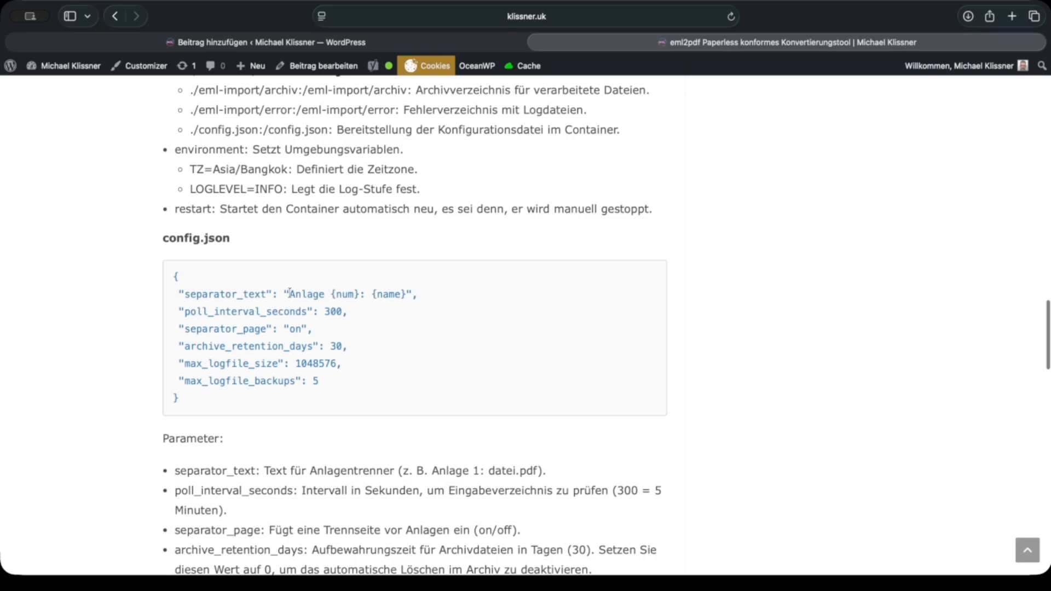
{"action": "left_click_drag", "start_coordinate": [289, 294], "coordinate": [415, 294]}
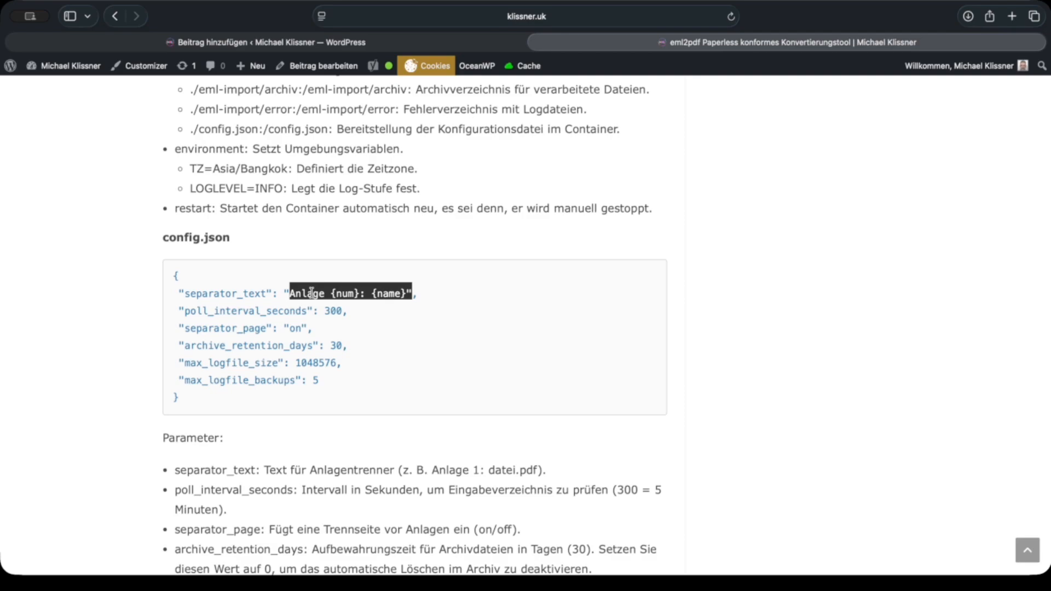
Step: Examine the config.json parameter descriptions and highlight the (on/off) options of separator_page
{"action": "scroll", "coordinate": [355, 292], "scroll_direction": "down", "scroll_amount": 1}
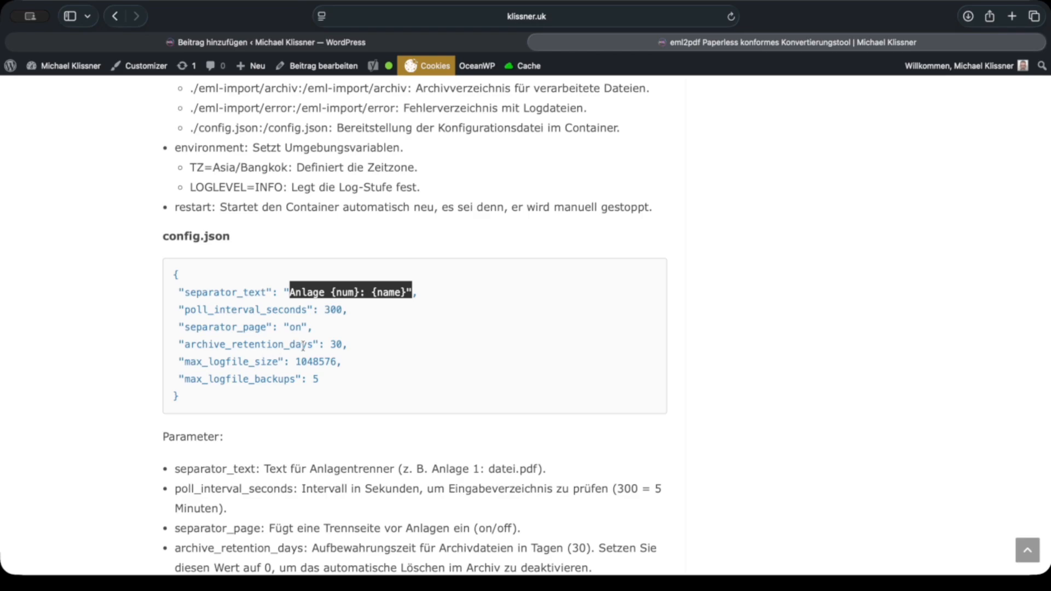
{"action": "scroll", "coordinate": [266, 371], "scroll_direction": "down", "scroll_amount": 1}
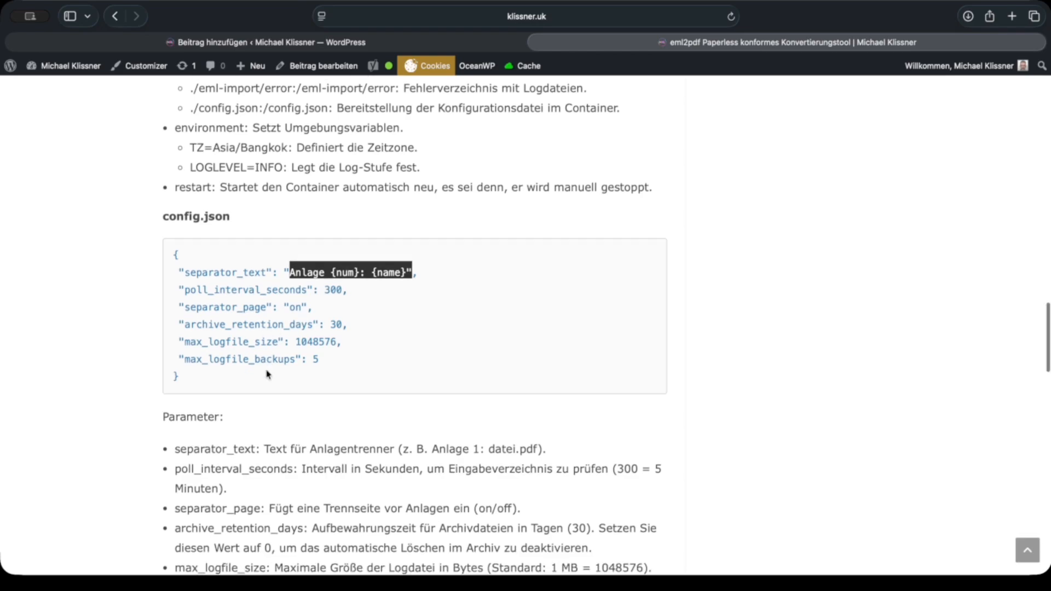
{"action": "scroll", "coordinate": [266, 371], "scroll_direction": "down", "scroll_amount": 3}
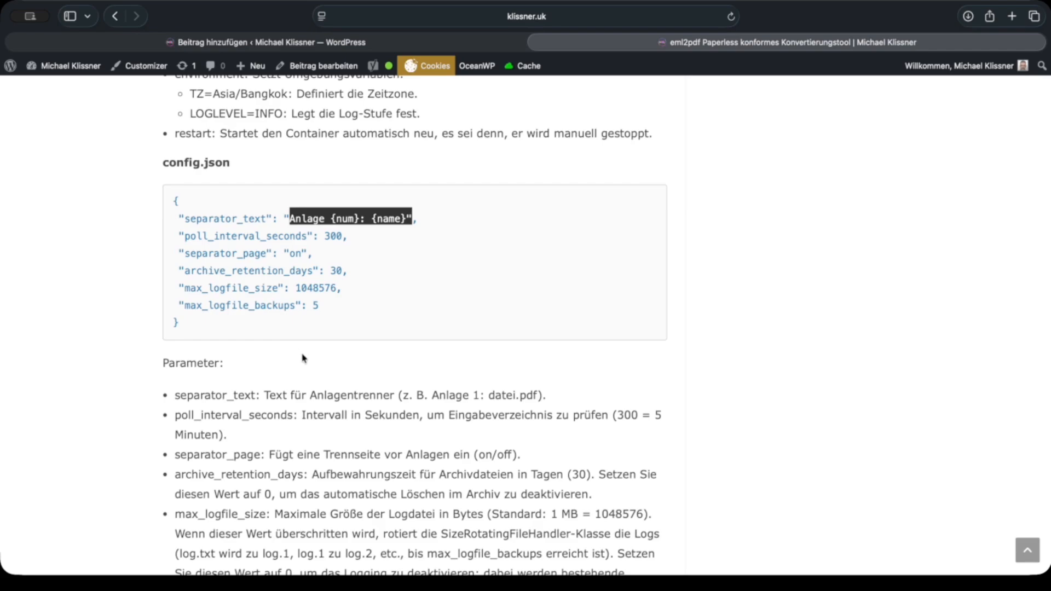
{"action": "scroll", "coordinate": [330, 382], "scroll_direction": "down", "scroll_amount": 1}
{"action": "scroll", "coordinate": [330, 381], "scroll_direction": "down", "scroll_amount": 2}
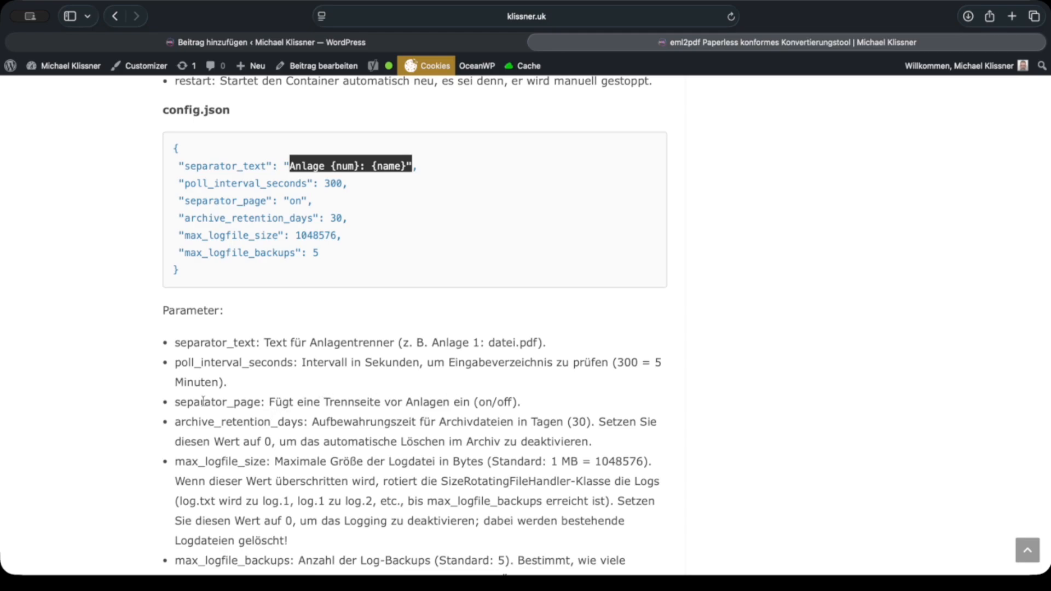
{"action": "left_click", "coordinate": [514, 402]}
{"action": "left_click_drag", "start_coordinate": [516, 403], "coordinate": [471, 403]}
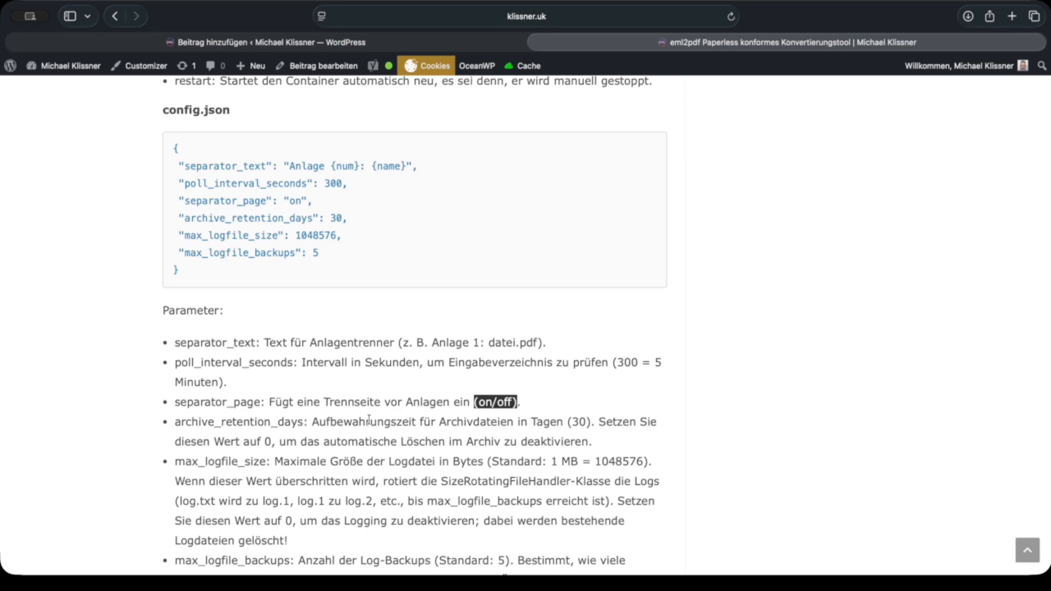
{"action": "scroll", "coordinate": [370, 421], "scroll_direction": "down", "scroll_amount": 1}
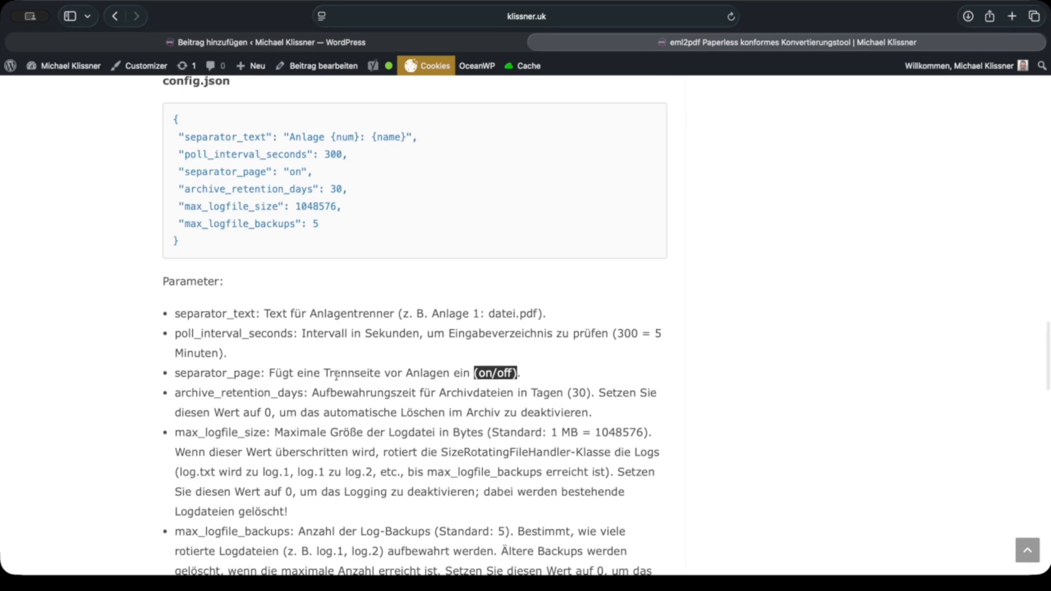
Step: Examine the archive_retention_days description, highlighting "_retention_" in its name and the 30 days value
{"action": "left_click_drag", "start_coordinate": [215, 393], "coordinate": [277, 393]}
{"action": "scroll", "coordinate": [406, 389], "scroll_direction": "down", "scroll_amount": 2}
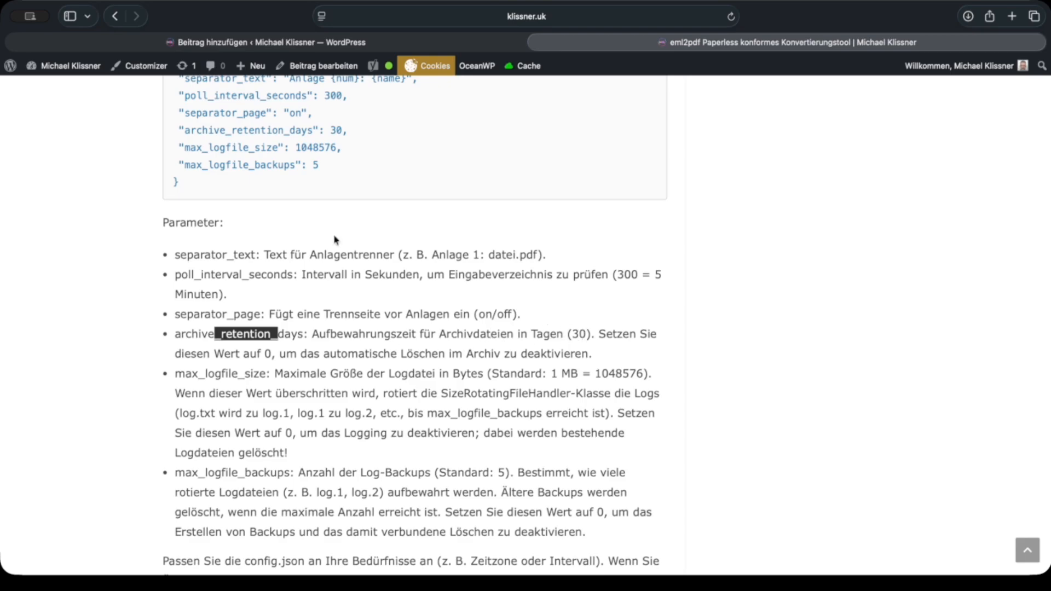
{"action": "scroll", "coordinate": [334, 237], "scroll_direction": "up", "scroll_amount": 5}
{"action": "scroll", "coordinate": [335, 237], "scroll_direction": "up", "scroll_amount": 2}
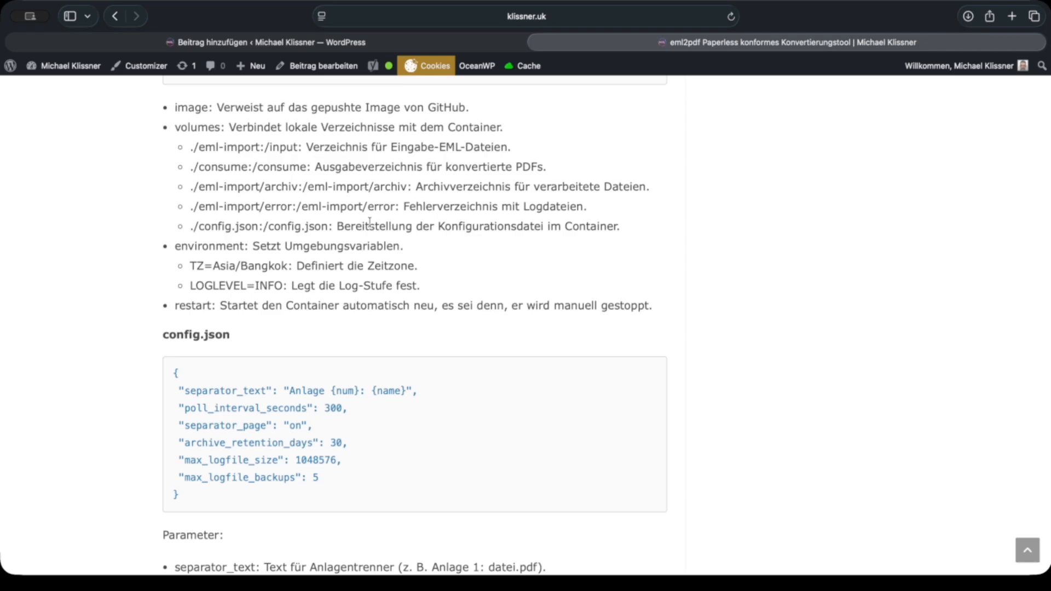
{"action": "scroll", "coordinate": [361, 272], "scroll_direction": "down", "scroll_amount": 5}
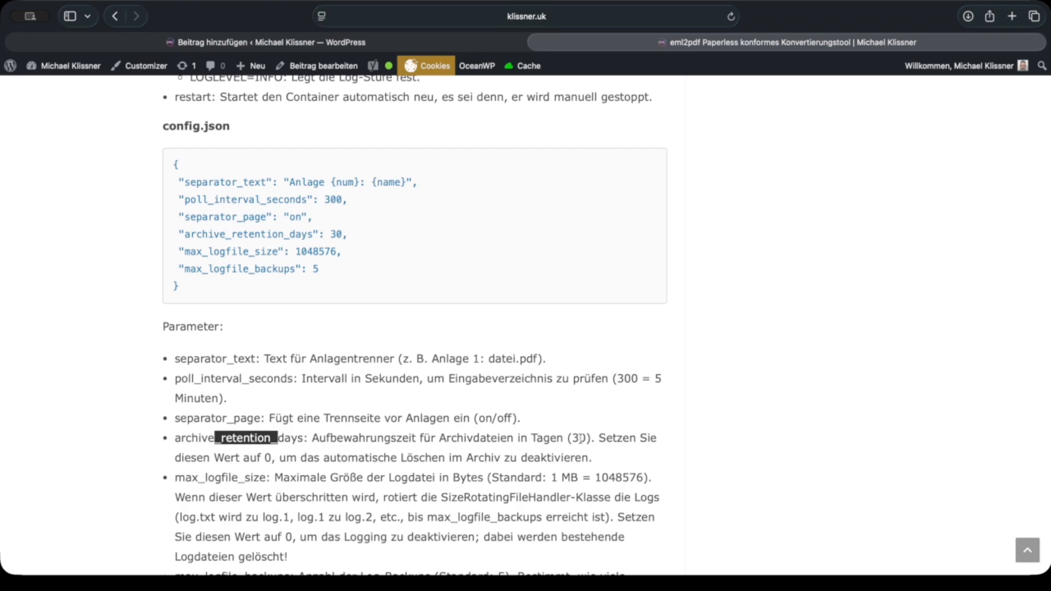
{"action": "left_click", "coordinate": [581, 438]}
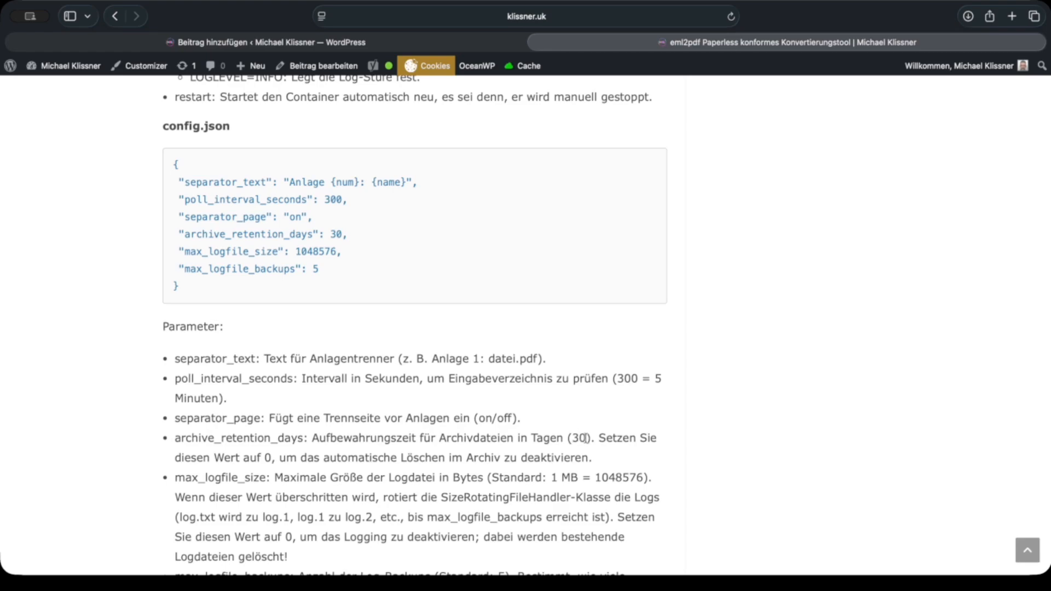
{"action": "double_click", "coordinate": [579, 438]}
Step: Highlight the whole max_logfile_size description in the parameter list, then clear the selection
{"action": "scroll", "coordinate": [459, 472], "scroll_direction": "down", "scroll_amount": 2}
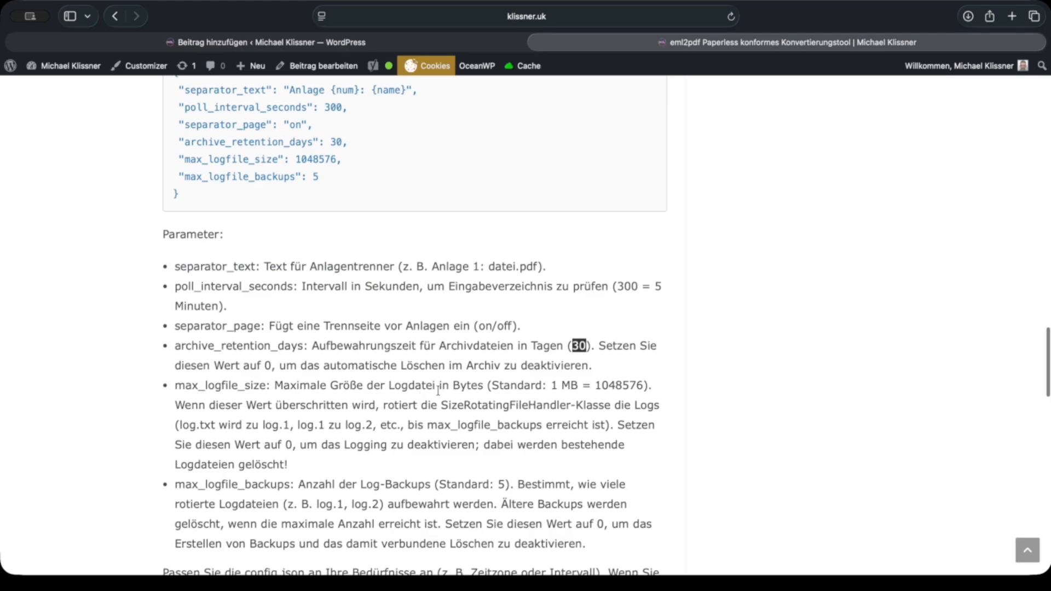
{"action": "scroll", "coordinate": [509, 387], "scroll_direction": "down", "scroll_amount": 1}
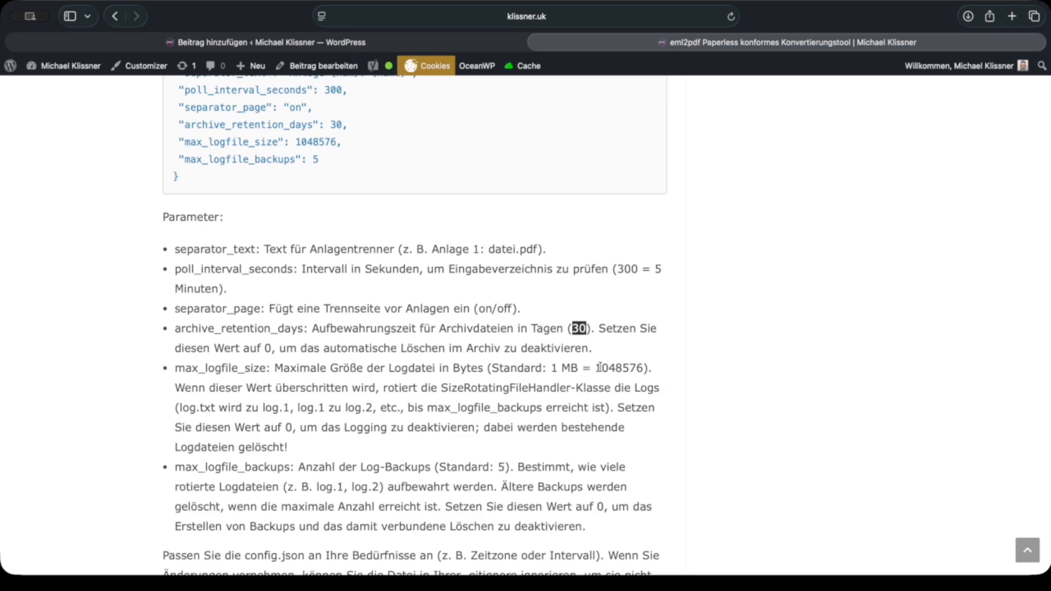
{"action": "left_click", "coordinate": [600, 368]}
{"action": "double_click", "coordinate": [627, 368]}
{"action": "triple_click", "coordinate": [628, 368]}
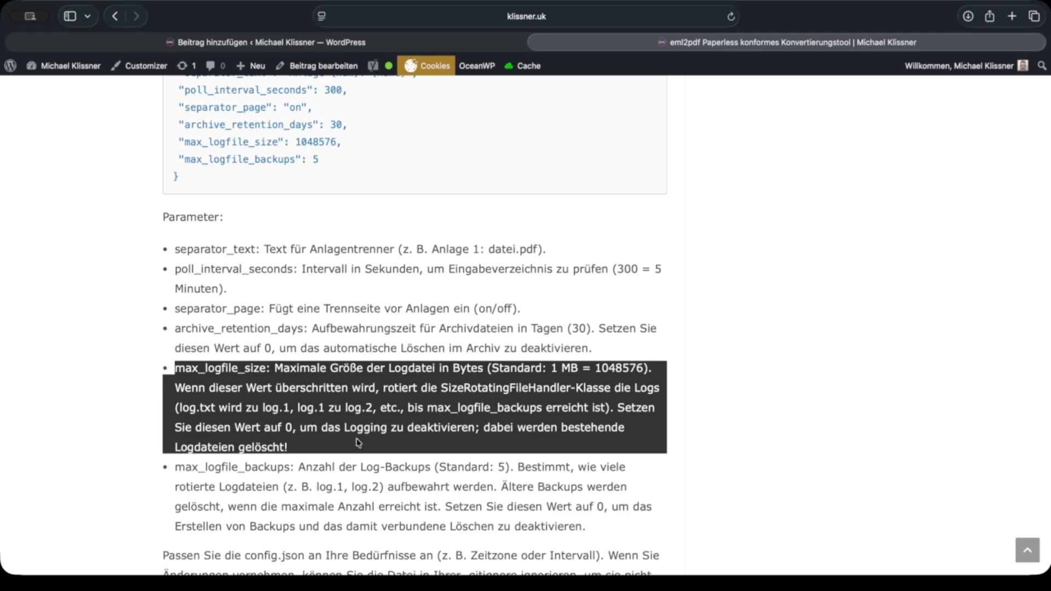
{"action": "left_click", "coordinate": [406, 456]}
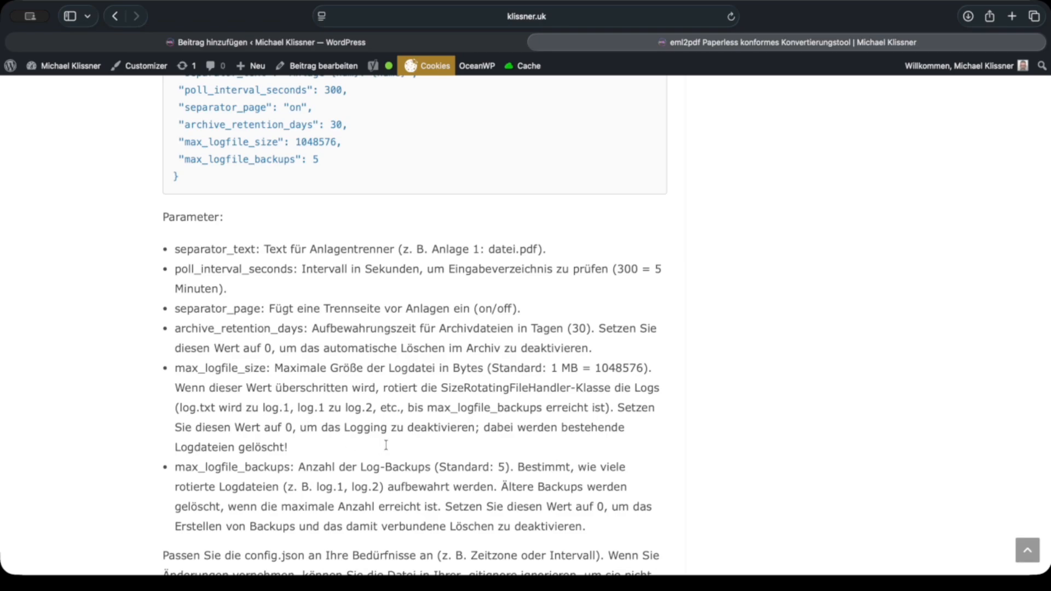
Step: Review the max_logfile_backups description and the note on adapting config.json, comparing them with the config.json code block
{"action": "scroll", "coordinate": [417, 451], "scroll_direction": "down", "scroll_amount": 2}
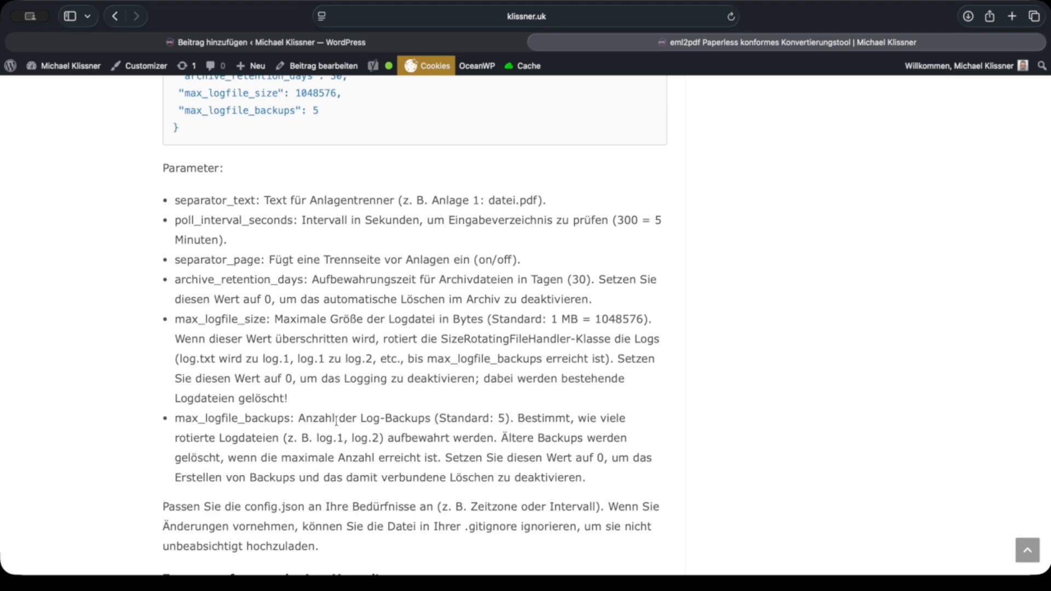
{"action": "scroll", "coordinate": [382, 415], "scroll_direction": "down", "scroll_amount": 2}
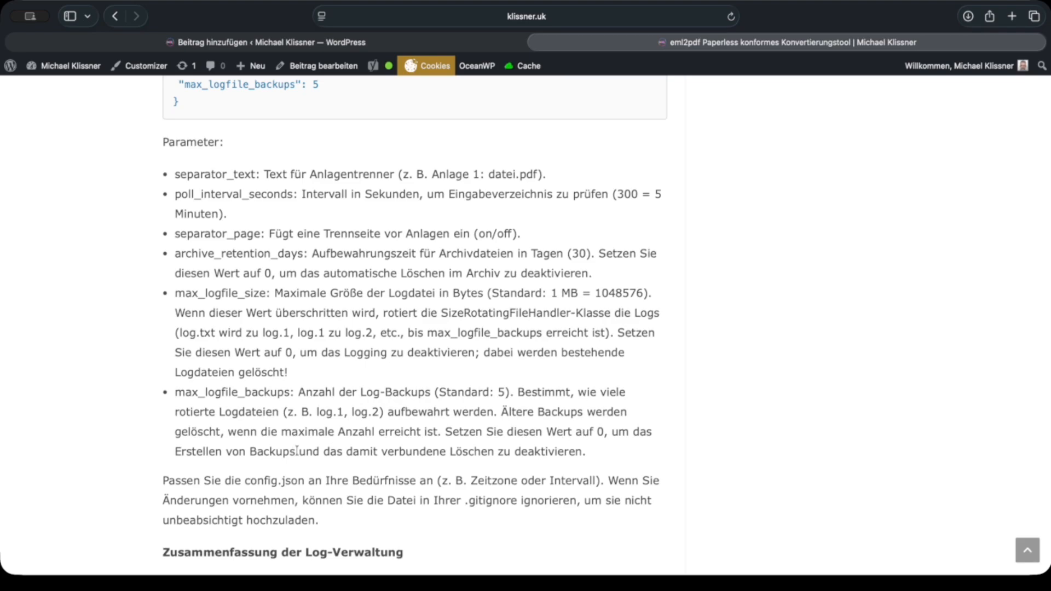
{"action": "scroll", "coordinate": [296, 451], "scroll_direction": "down", "scroll_amount": 1}
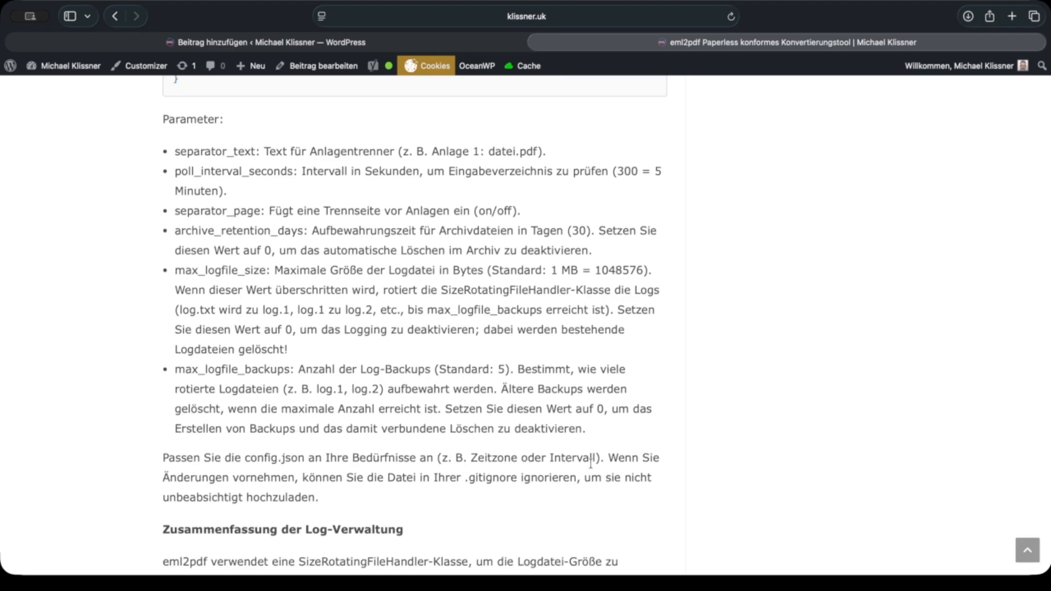
{"action": "scroll", "coordinate": [383, 425], "scroll_direction": "up", "scroll_amount": 3}
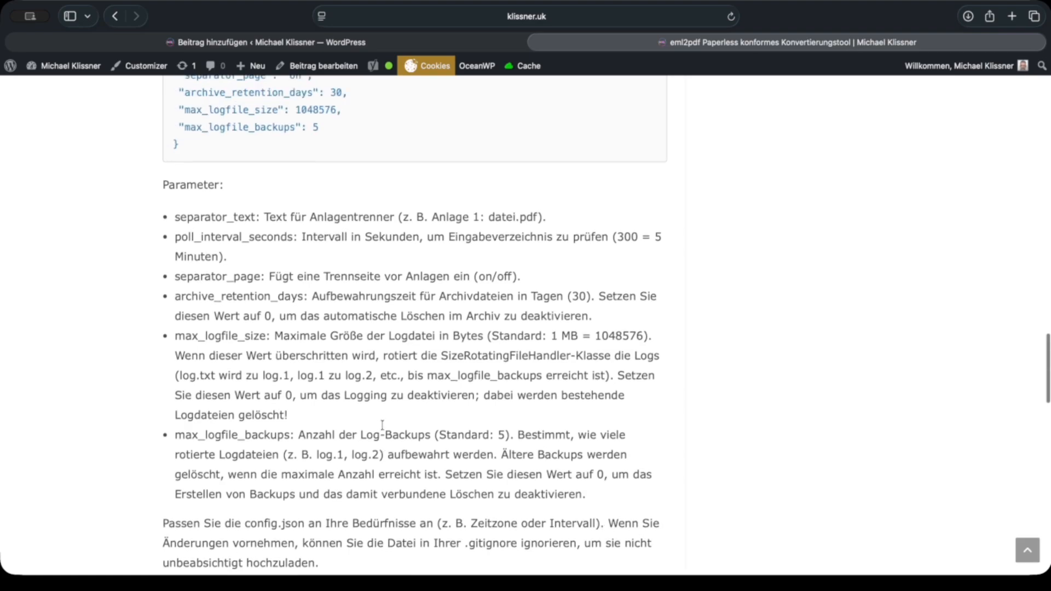
{"action": "scroll", "coordinate": [383, 426], "scroll_direction": "up", "scroll_amount": 5}
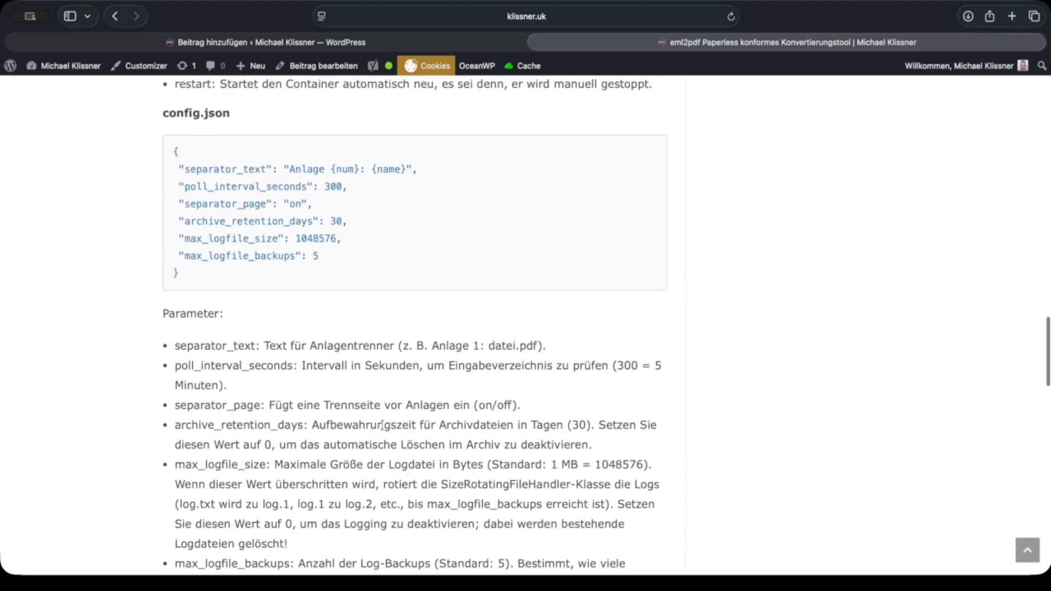
Step: Highlight the paragraph under "Zusammenfassung der Log-Verwaltung" and clear the selection
{"action": "scroll", "coordinate": [383, 425], "scroll_direction": "down", "scroll_amount": 13}
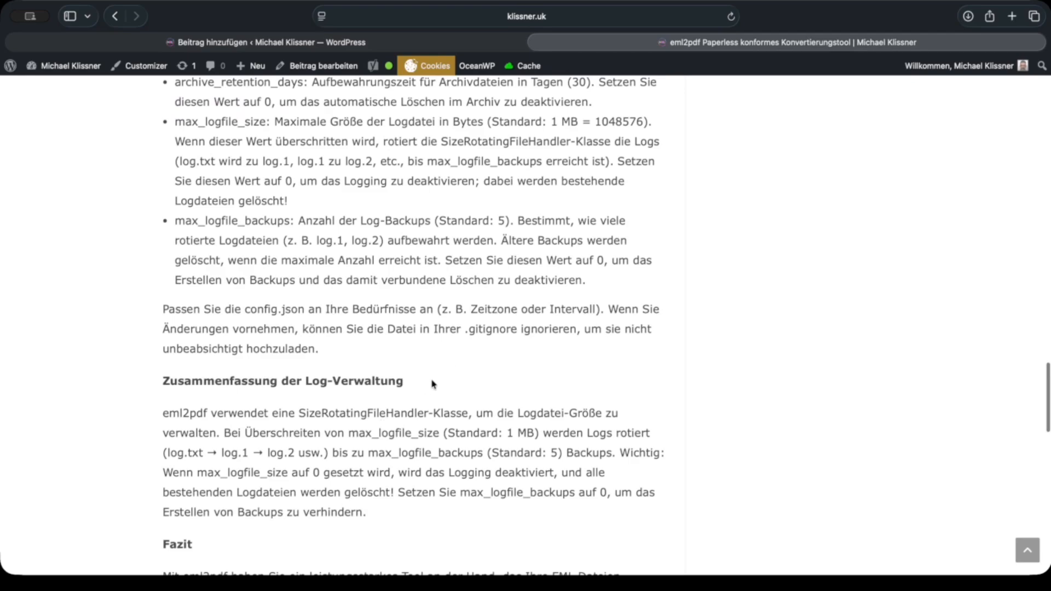
{"action": "scroll", "coordinate": [433, 384], "scroll_direction": "down", "scroll_amount": 2}
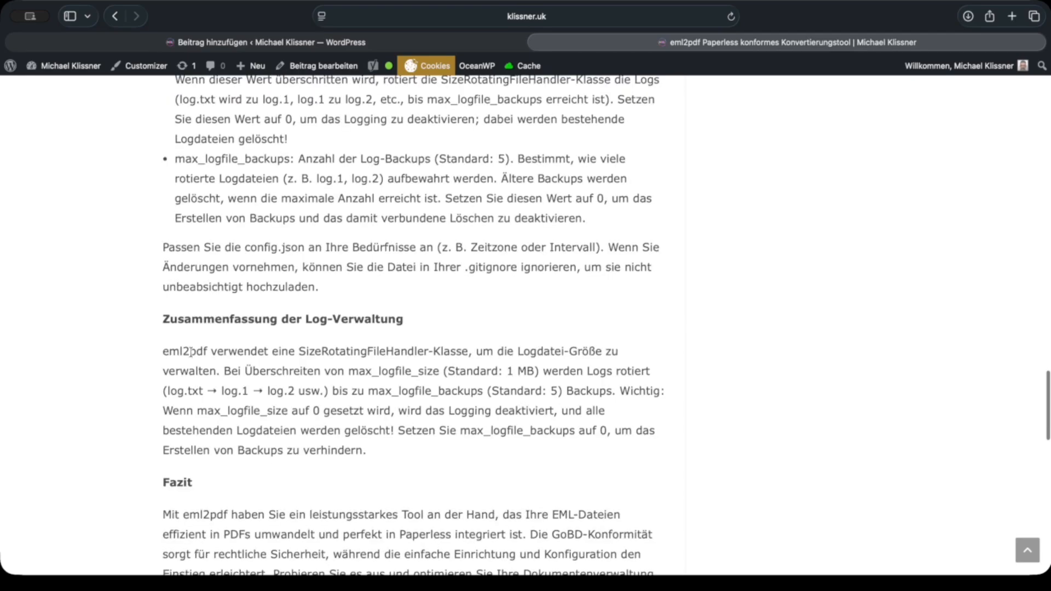
{"action": "left_click_drag", "start_coordinate": [191, 352], "coordinate": [552, 461]}
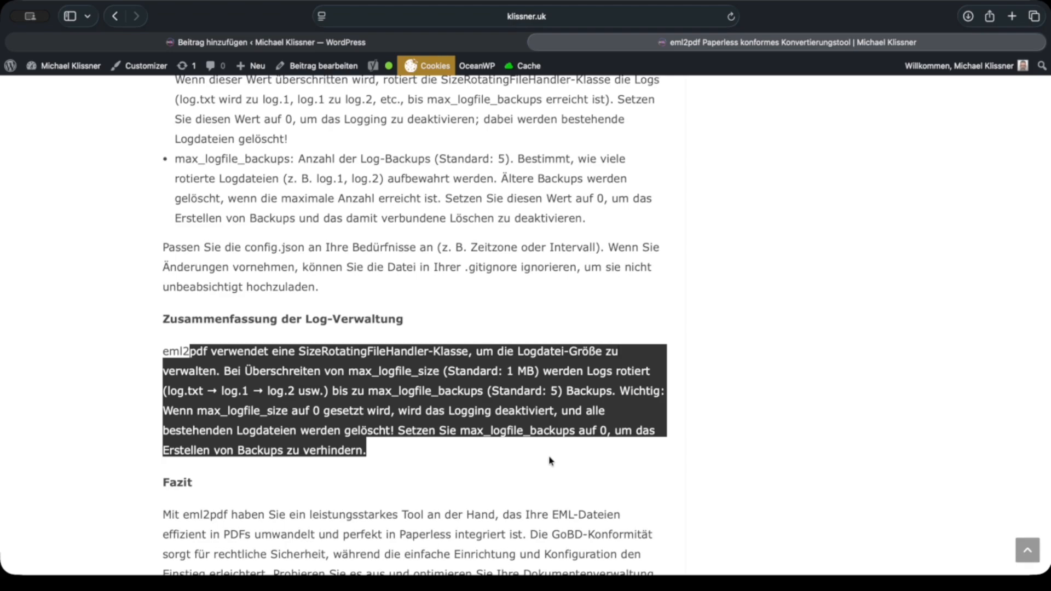
{"action": "left_click", "coordinate": [533, 461]}
Step: Read the article's closing Fazit section below the log management summary
{"action": "scroll", "coordinate": [509, 461], "scroll_direction": "down", "scroll_amount": 2}
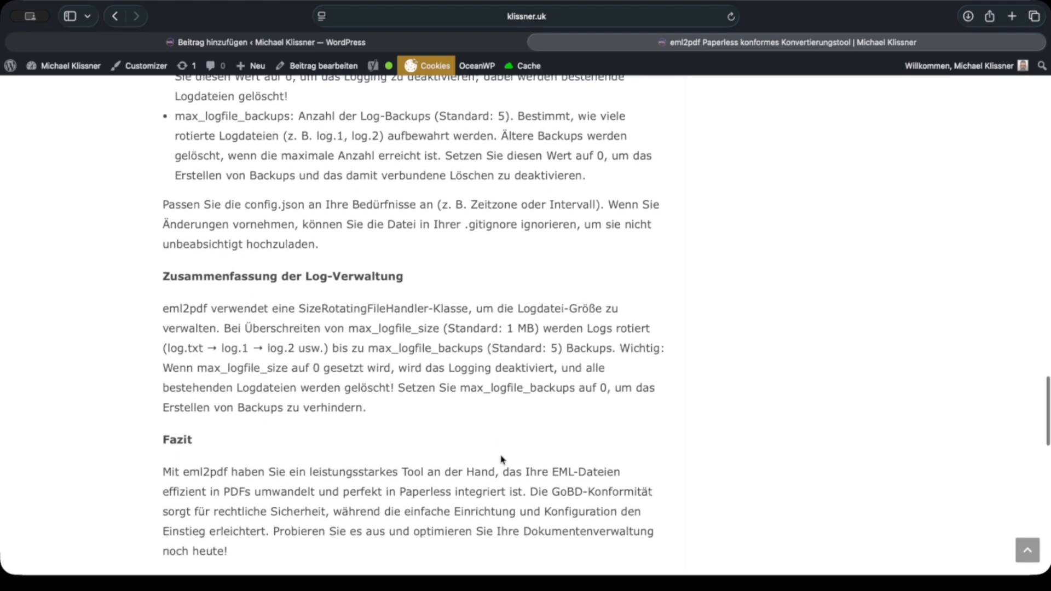
{"action": "scroll", "coordinate": [502, 460], "scroll_direction": "down", "scroll_amount": 3}
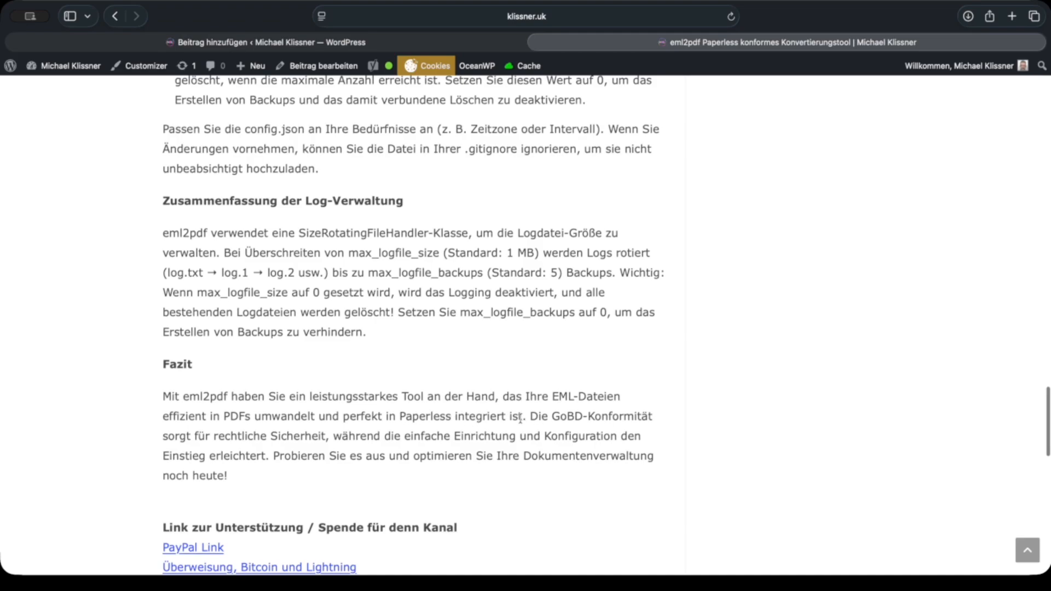
{"action": "scroll", "coordinate": [545, 416], "scroll_direction": "up", "scroll_amount": 1}
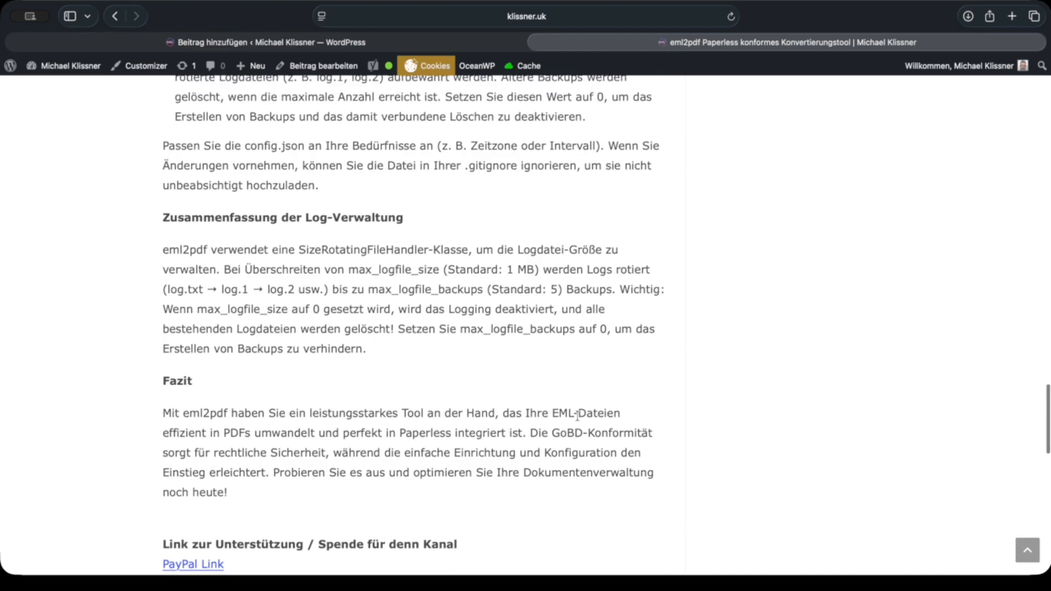
{"action": "scroll", "coordinate": [602, 436], "scroll_direction": "down", "scroll_amount": 1}
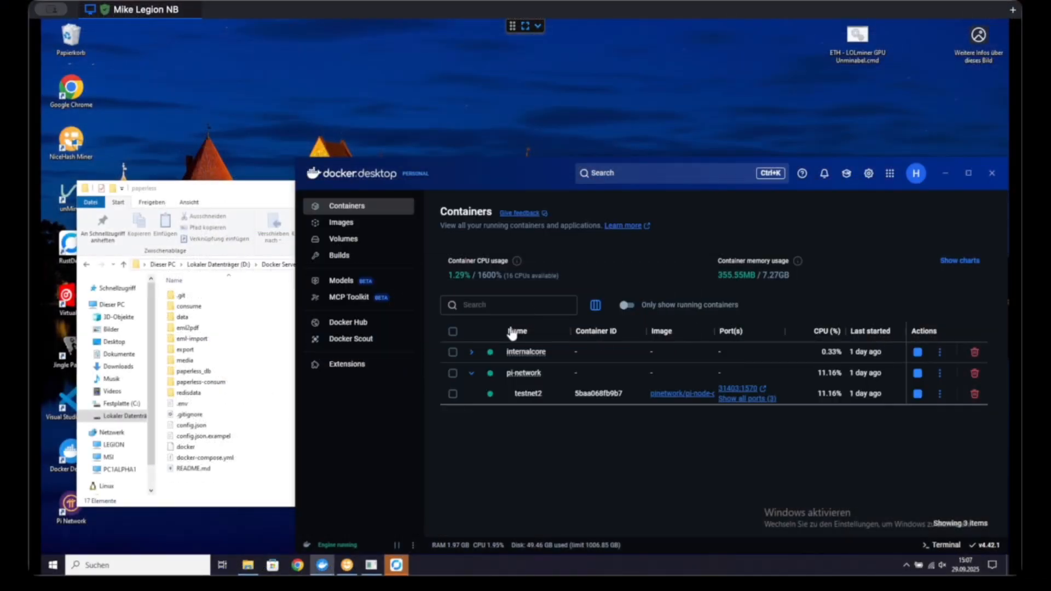
Step: Switch to File Explorer, open docker-compose.yml from the paperless folder in Visual Studio Code and look through its service definitions
{"action": "left_click", "coordinate": [205, 296]}
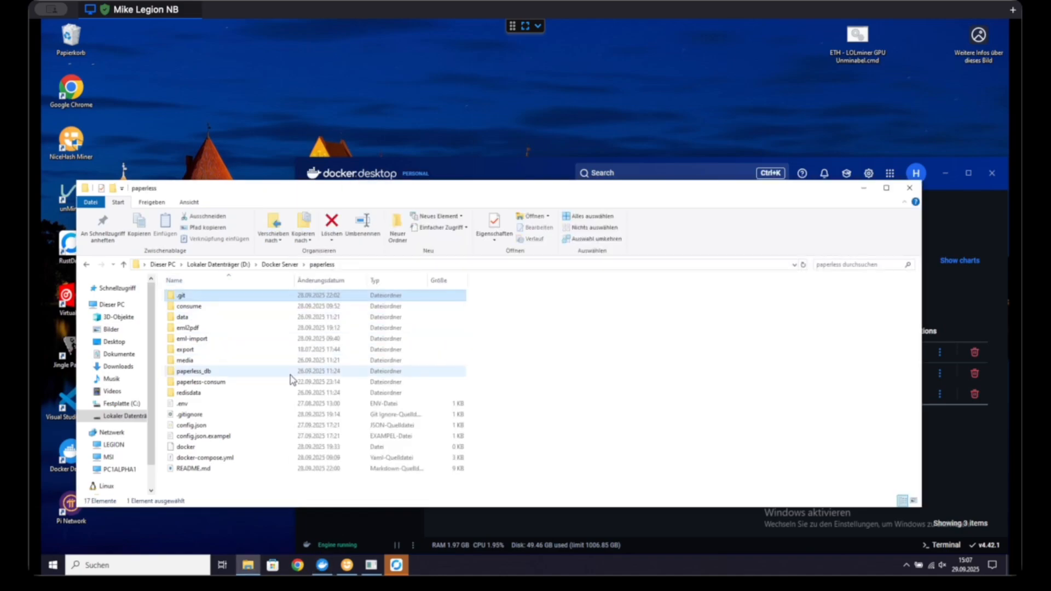
{"action": "double_click", "coordinate": [227, 460]}
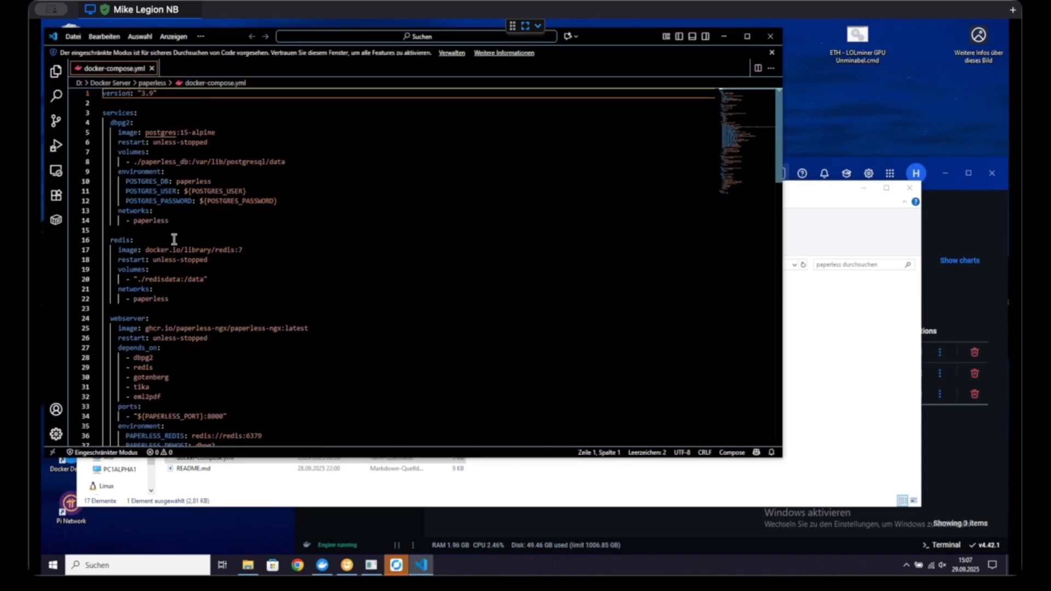
{"action": "scroll", "coordinate": [174, 239], "scroll_direction": "down", "scroll_amount": 9}
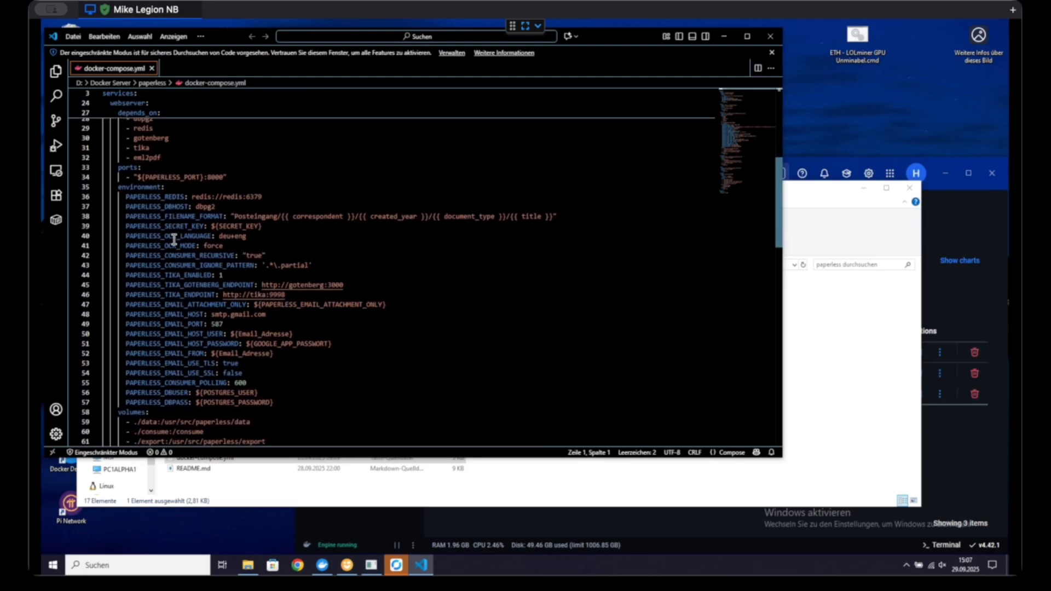
{"action": "scroll", "coordinate": [174, 240], "scroll_direction": "down", "scroll_amount": 6}
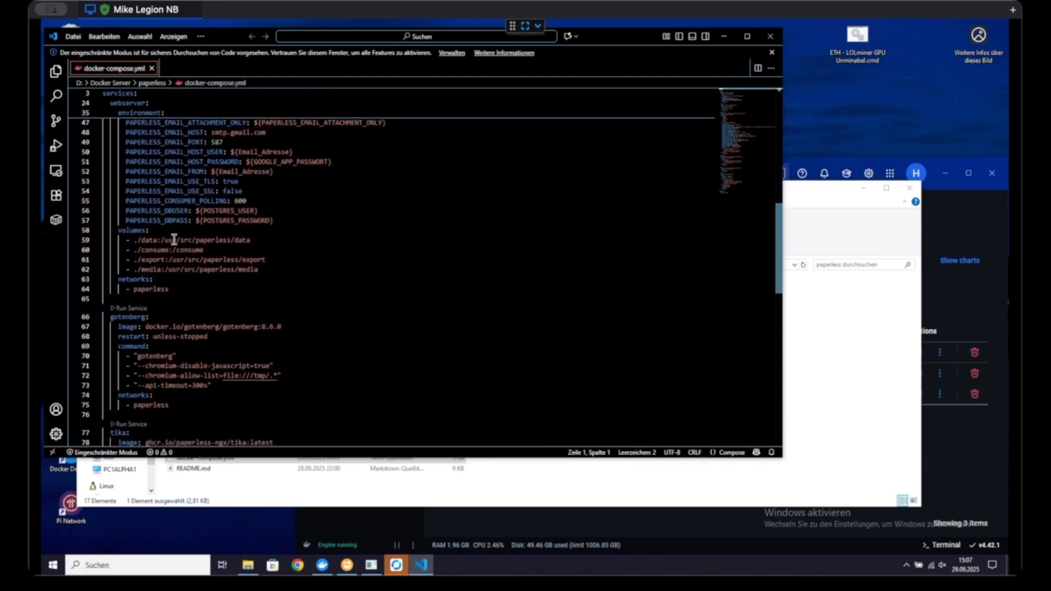
{"action": "scroll", "coordinate": [174, 239], "scroll_direction": "down", "scroll_amount": 1}
{"action": "scroll", "coordinate": [164, 235], "scroll_direction": "up", "scroll_amount": 4}
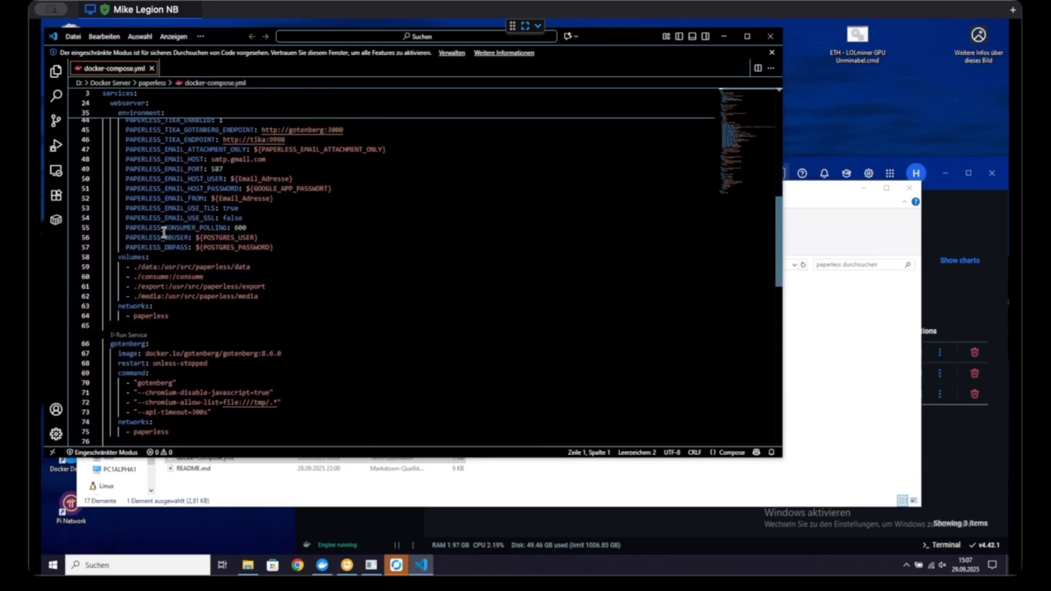
{"action": "scroll", "coordinate": [164, 234], "scroll_direction": "down", "scroll_amount": 6}
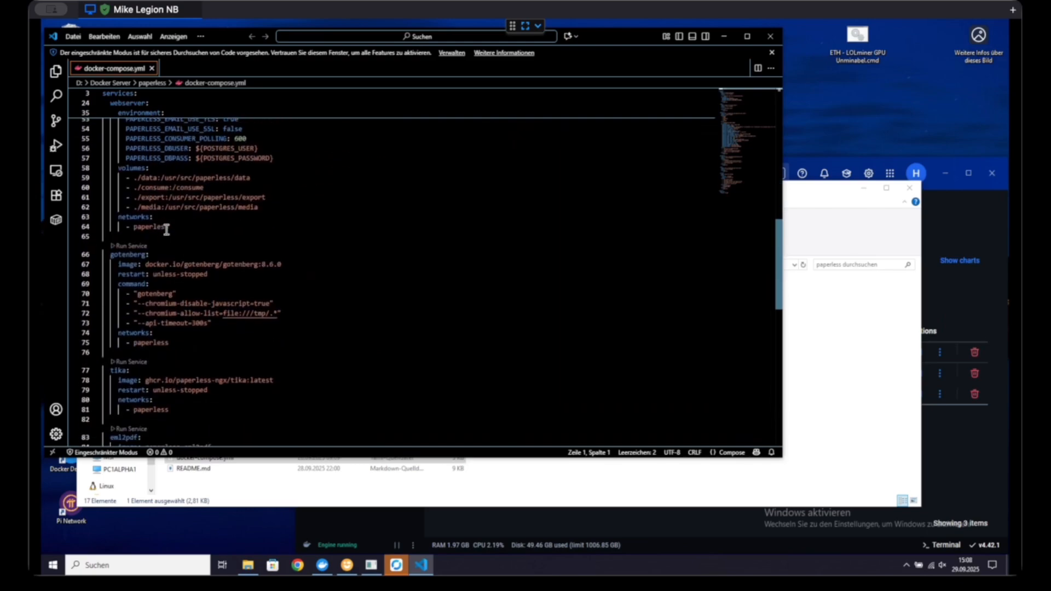
Step: Highlight the paperless networks entry of the webserver service, then clear the selection
{"action": "left_click", "coordinate": [165, 225]}
{"action": "left_click_drag", "start_coordinate": [169, 225], "coordinate": [102, 215]}
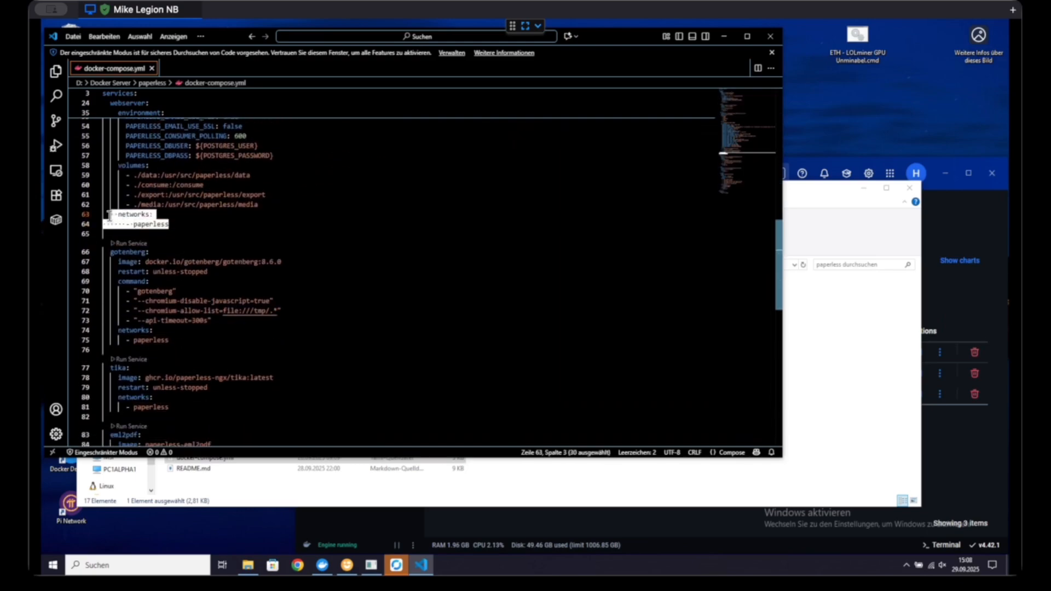
{"action": "left_click", "coordinate": [247, 239]}
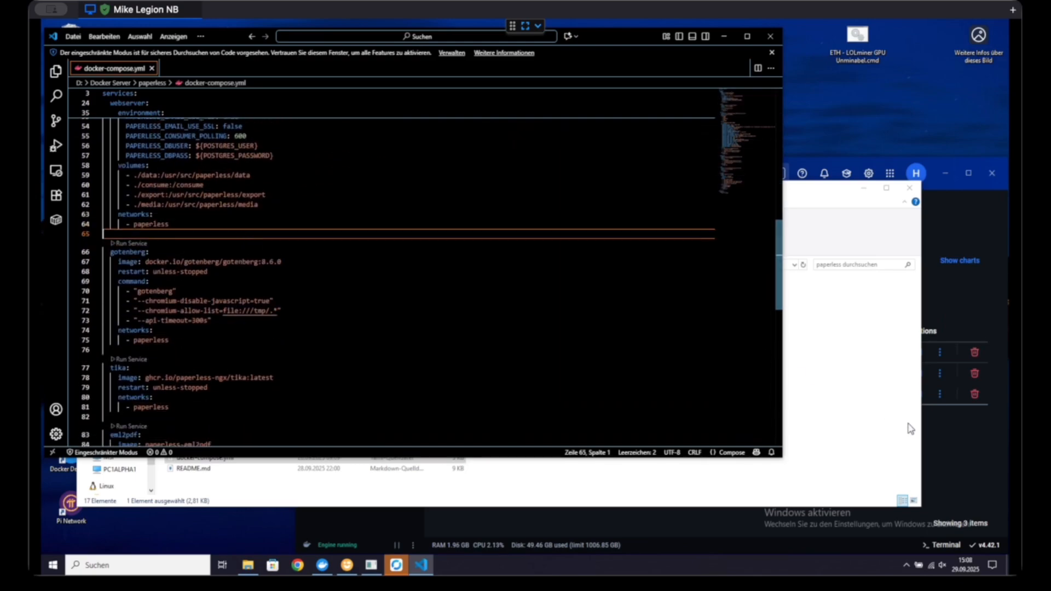
Step: Highlight the complete eml2pdf service block in docker-compose.yml, from its name through its networks entry, and close the editor
{"action": "left_click", "coordinate": [930, 422]}
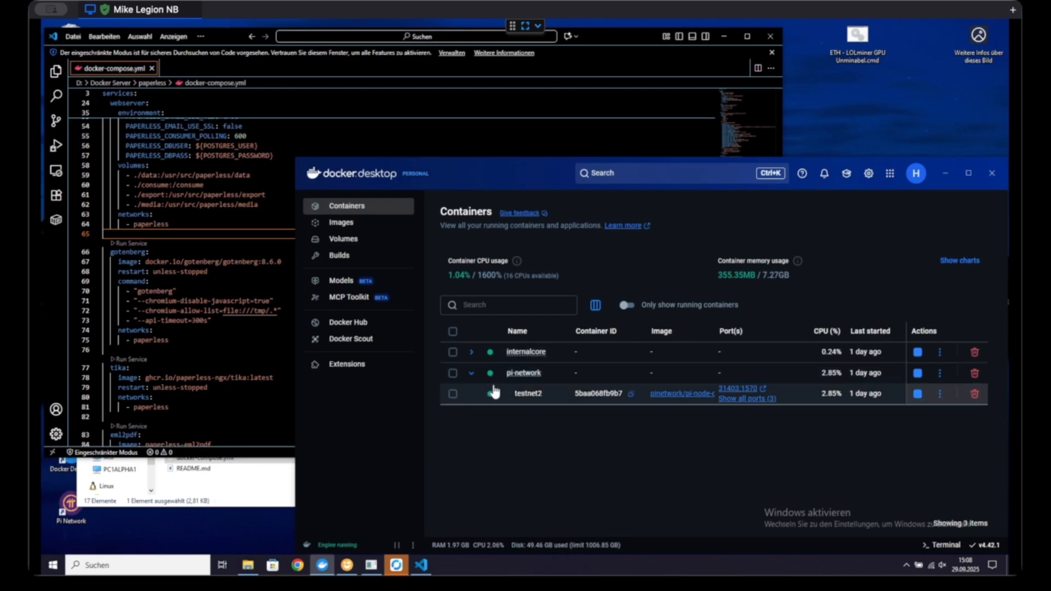
{"action": "left_click", "coordinate": [260, 404]}
{"action": "scroll", "coordinate": [257, 383], "scroll_direction": "down", "scroll_amount": 5}
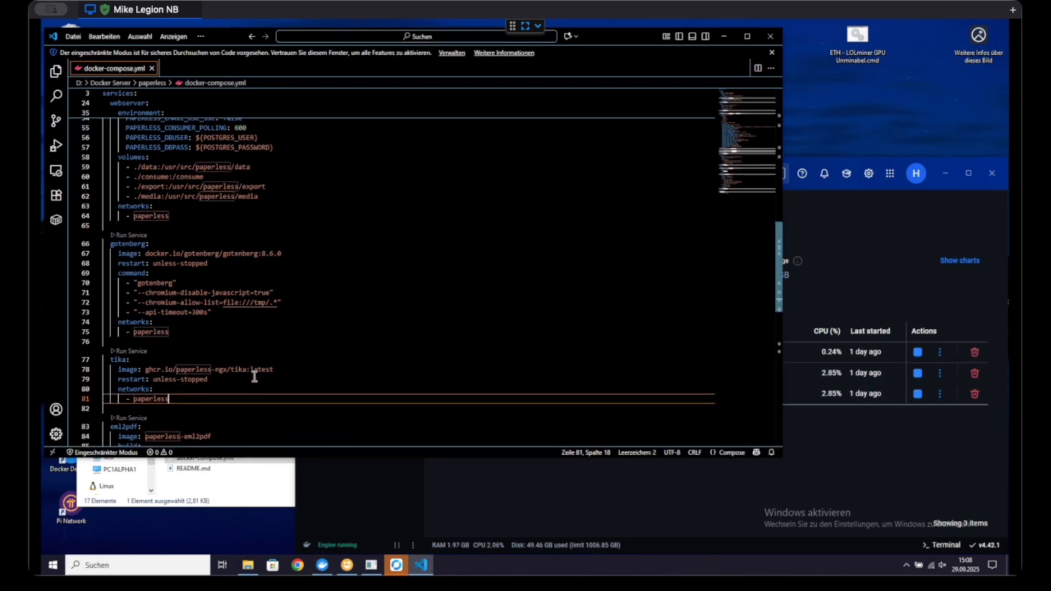
{"action": "scroll", "coordinate": [255, 375], "scroll_direction": "down", "scroll_amount": 2}
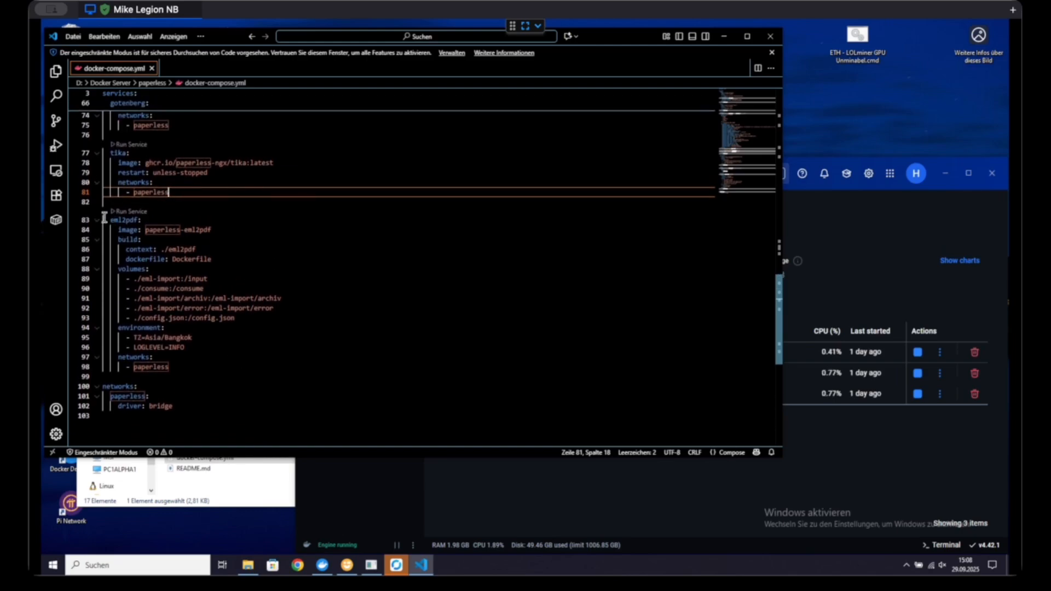
{"action": "left_click_drag", "start_coordinate": [104, 218], "coordinate": [235, 364]}
{"action": "key", "text": "ctrl+c"}
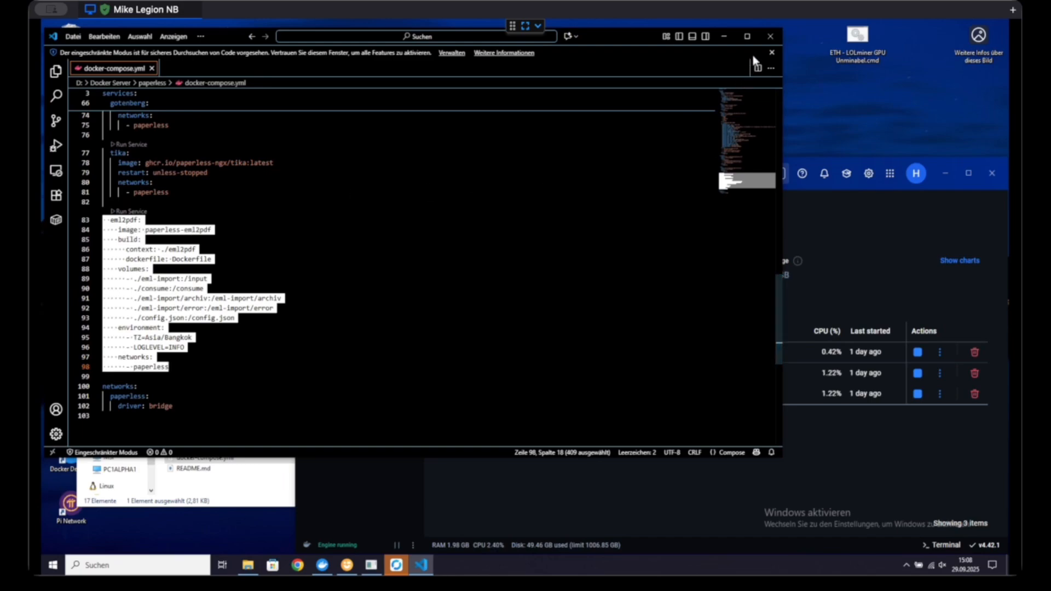
{"action": "left_click", "coordinate": [770, 36]}
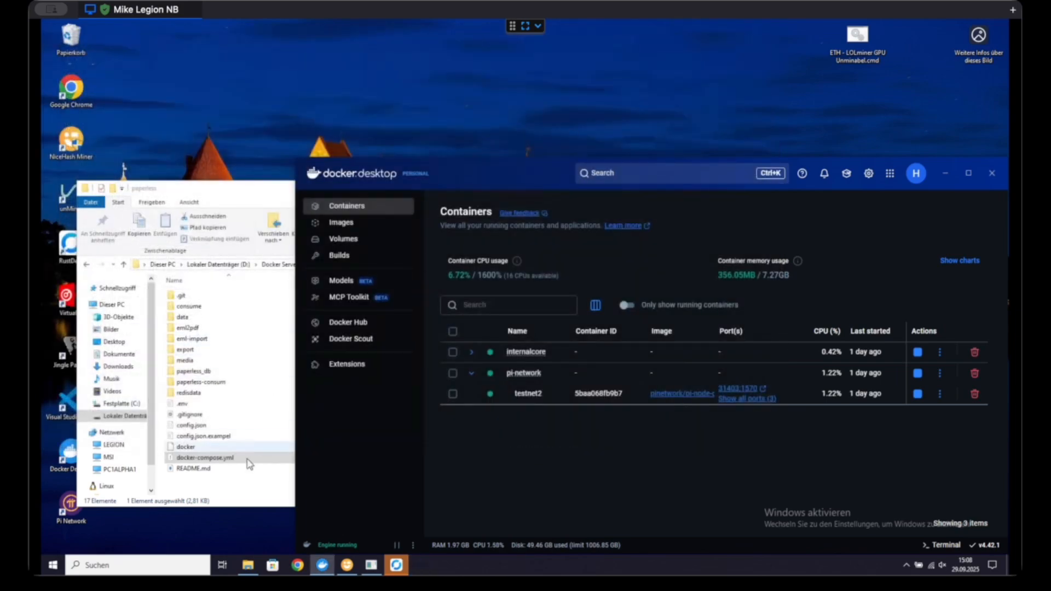
Step: Create a text document in the paperless folder, name it docker compose.yml and accept the file extension change
{"action": "left_click", "coordinate": [231, 484]}
{"action": "right_click", "coordinate": [229, 480]}
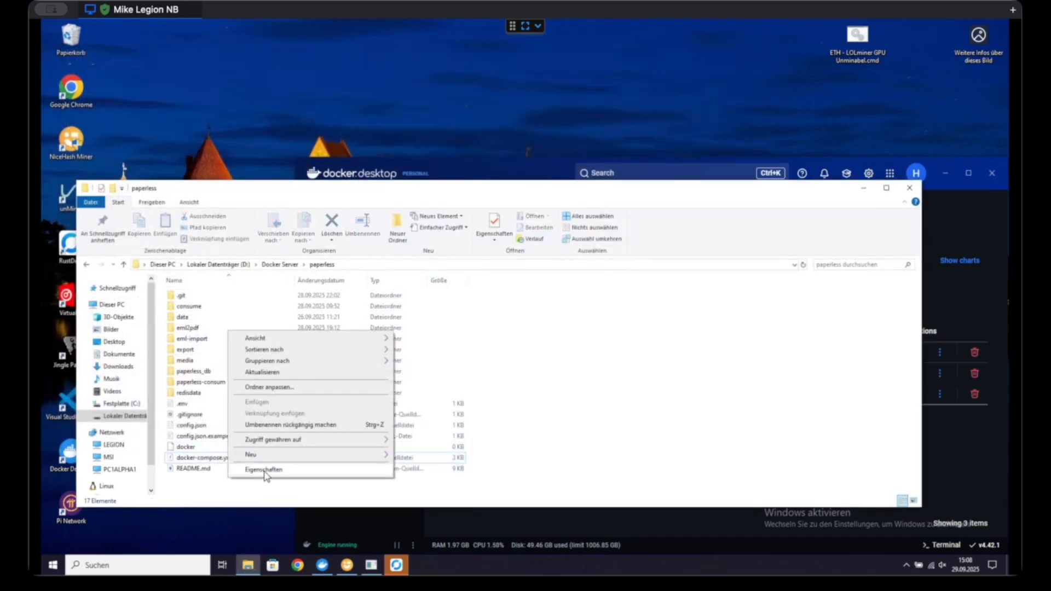
{"action": "mouse_move", "coordinate": [357, 463]}
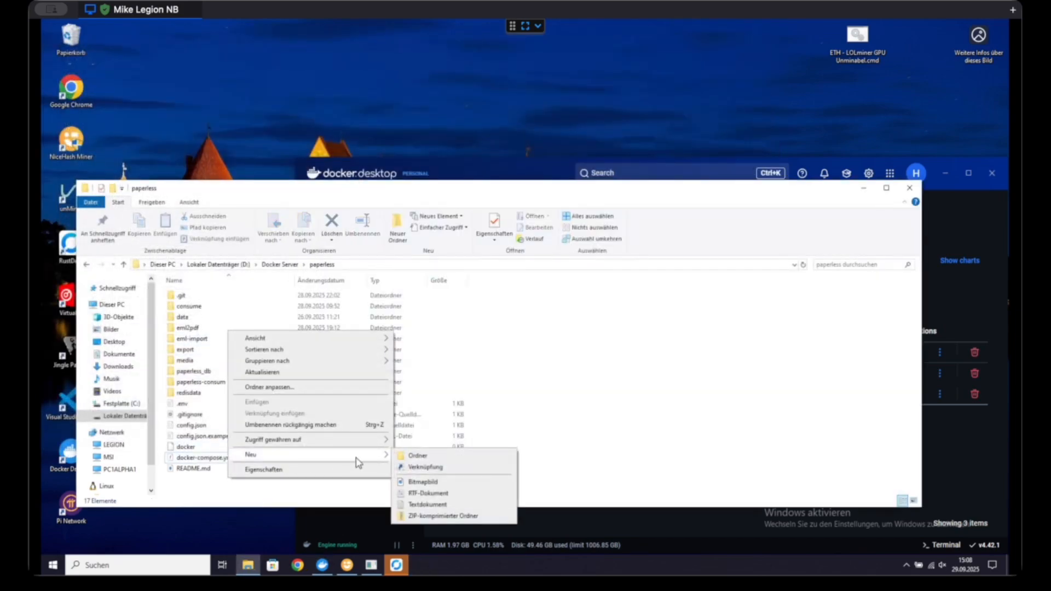
{"action": "left_click", "coordinate": [433, 505]}
{"action": "type", "text": "docker compose.yml"}
{"action": "key", "text": "Return"}
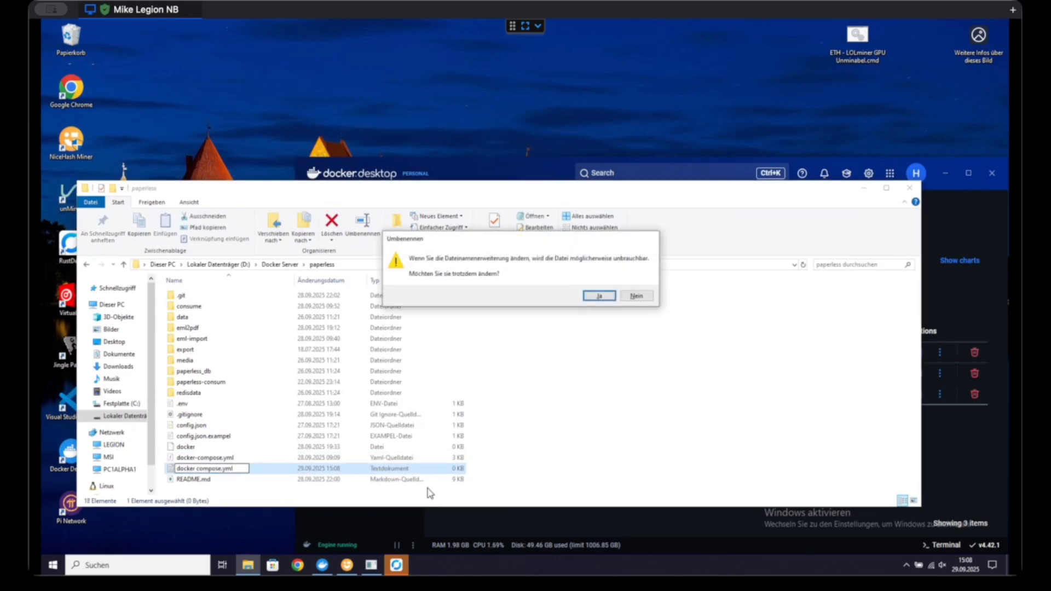
{"action": "key", "text": "Return"}
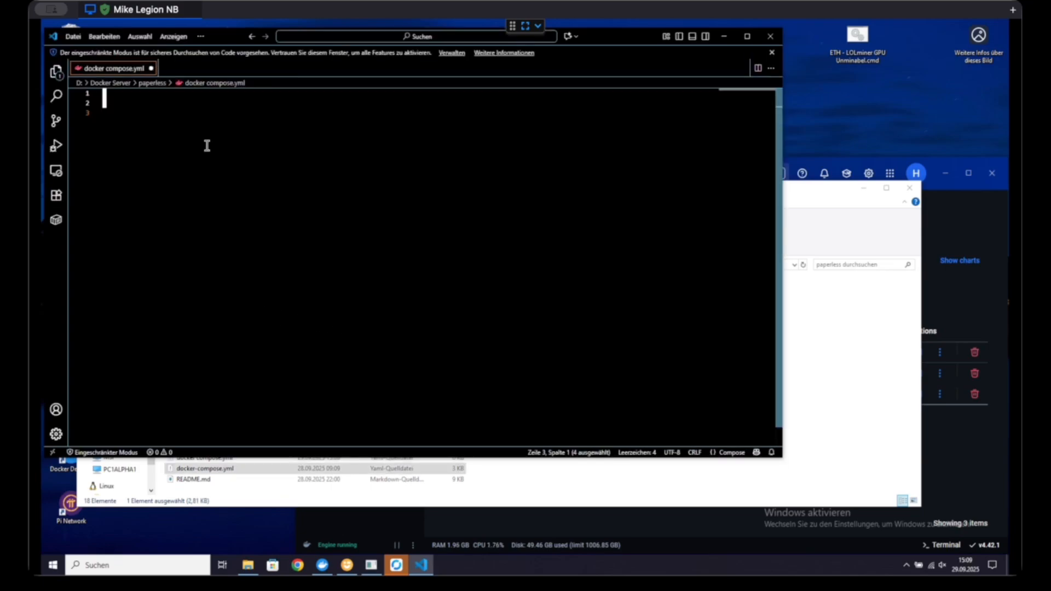
Step: Paste the eml2pdf service block into docker compose.yml in Visual Studio Code, close the editor and delete that file from the paperless folder
{"action": "key", "text": "ctrl+v"}
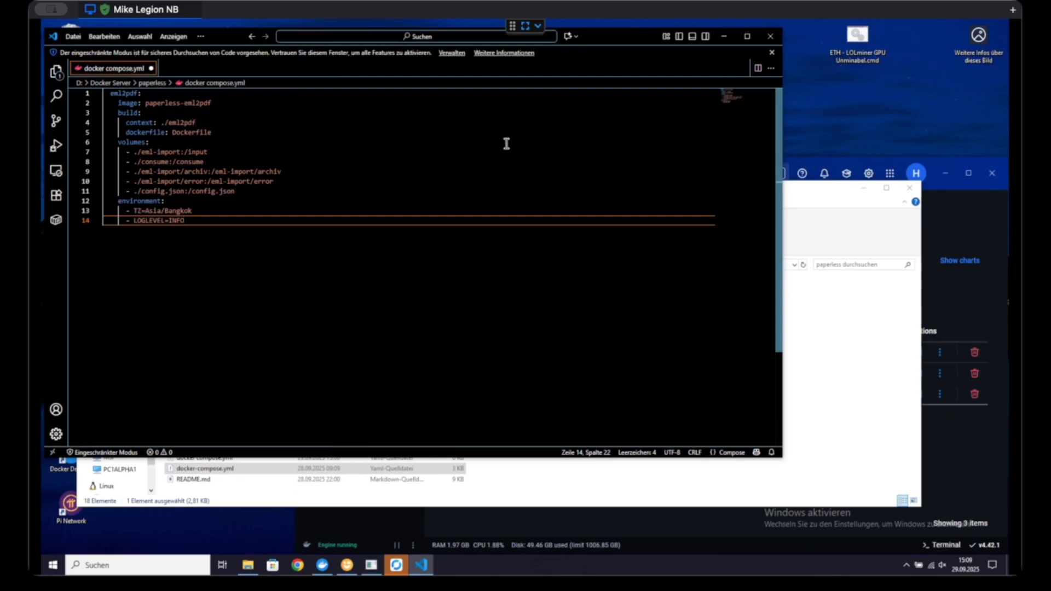
{"action": "left_click", "coordinate": [771, 36]}
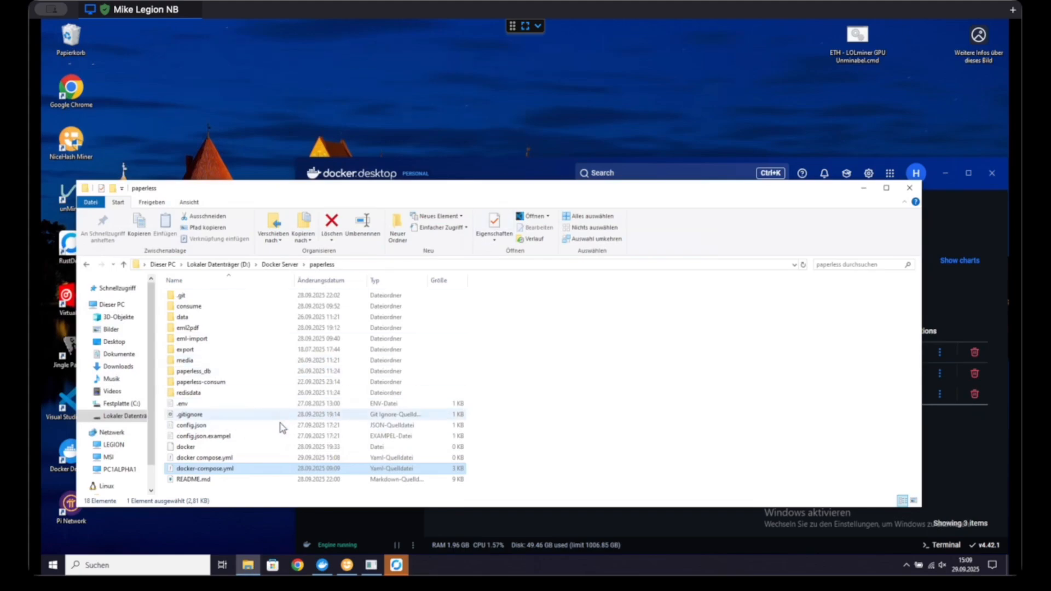
{"action": "left_click", "coordinate": [234, 457]}
{"action": "key", "text": "Delete"}
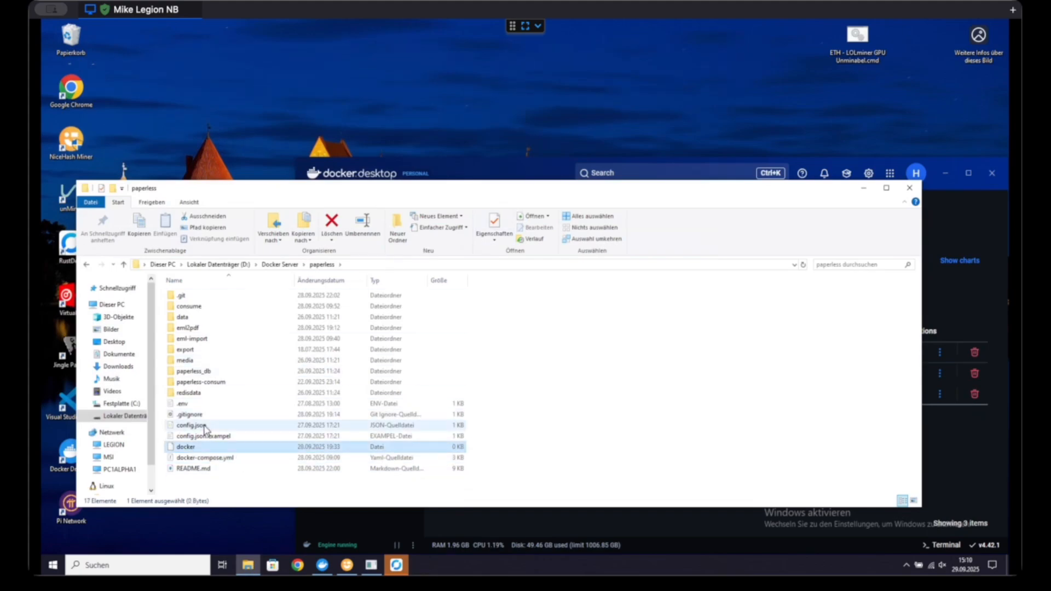
Step: Open config.json in Visual Studio Code and examine its archive retention, log file size, log backup and separator text entries, then close it
{"action": "double_click", "coordinate": [205, 427]}
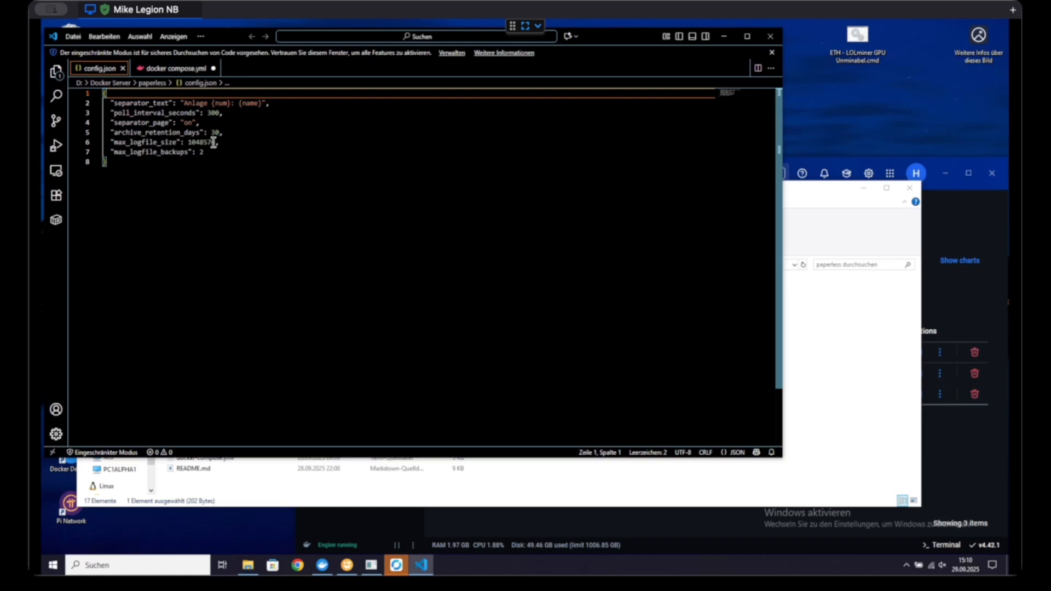
{"action": "double_click", "coordinate": [217, 132]}
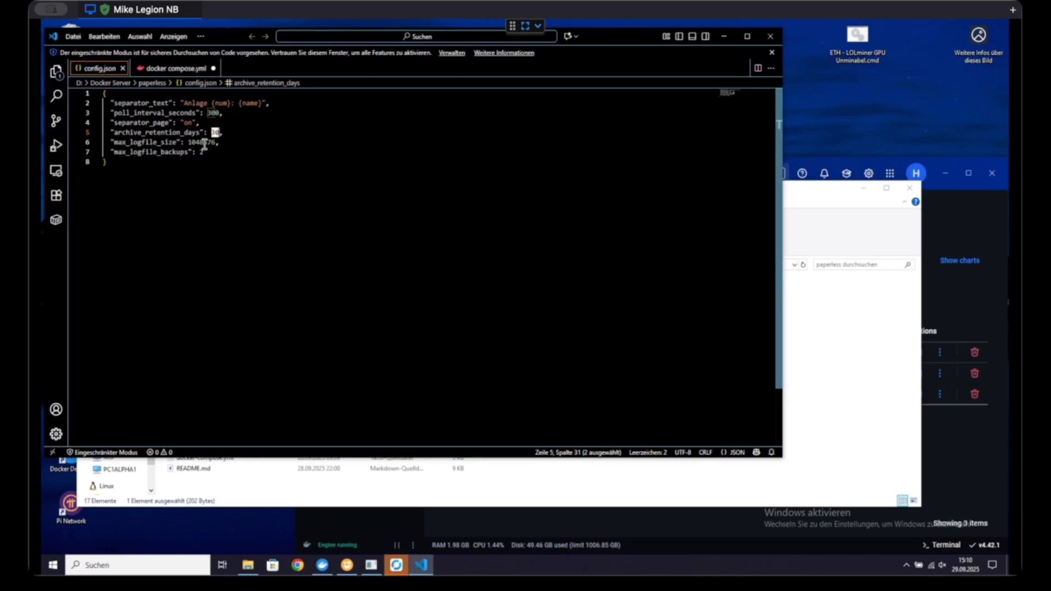
{"action": "double_click", "coordinate": [204, 143]}
{"action": "left_click", "coordinate": [204, 153]}
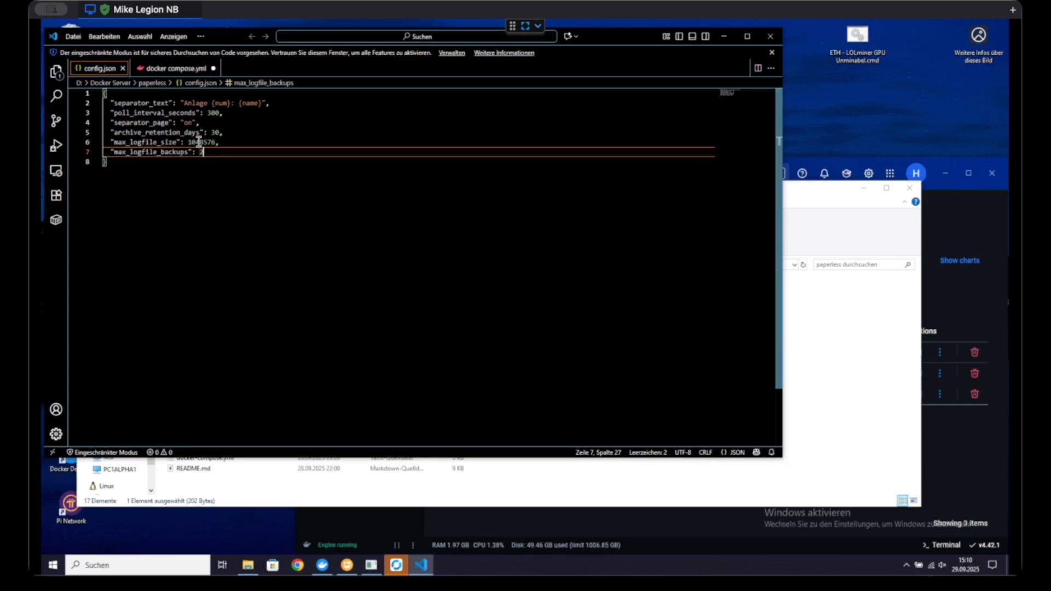
{"action": "left_click", "coordinate": [199, 141]}
{"action": "double_click", "coordinate": [199, 141]}
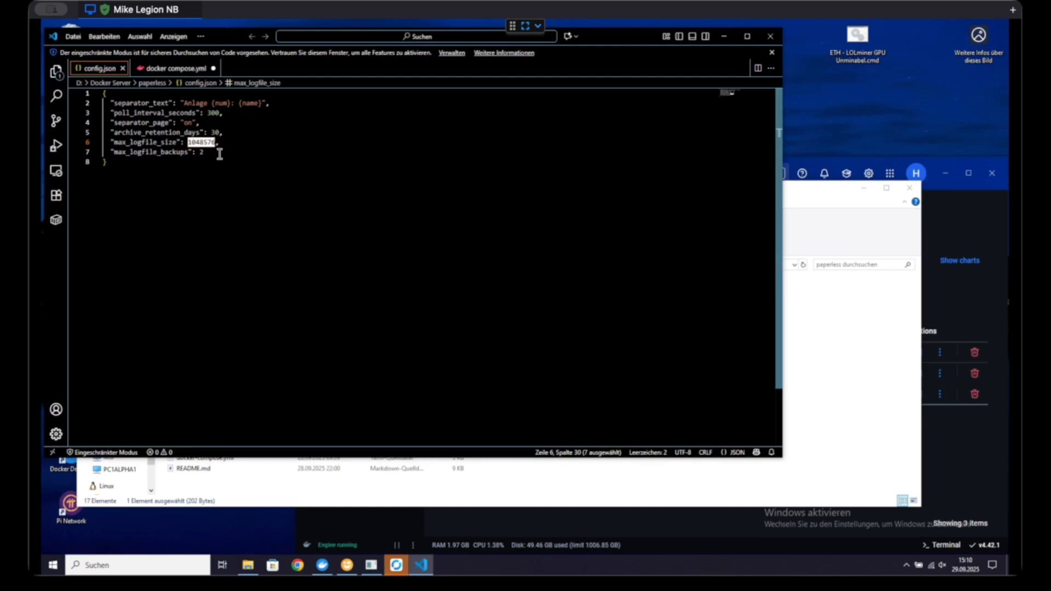
{"action": "left_click", "coordinate": [215, 155]}
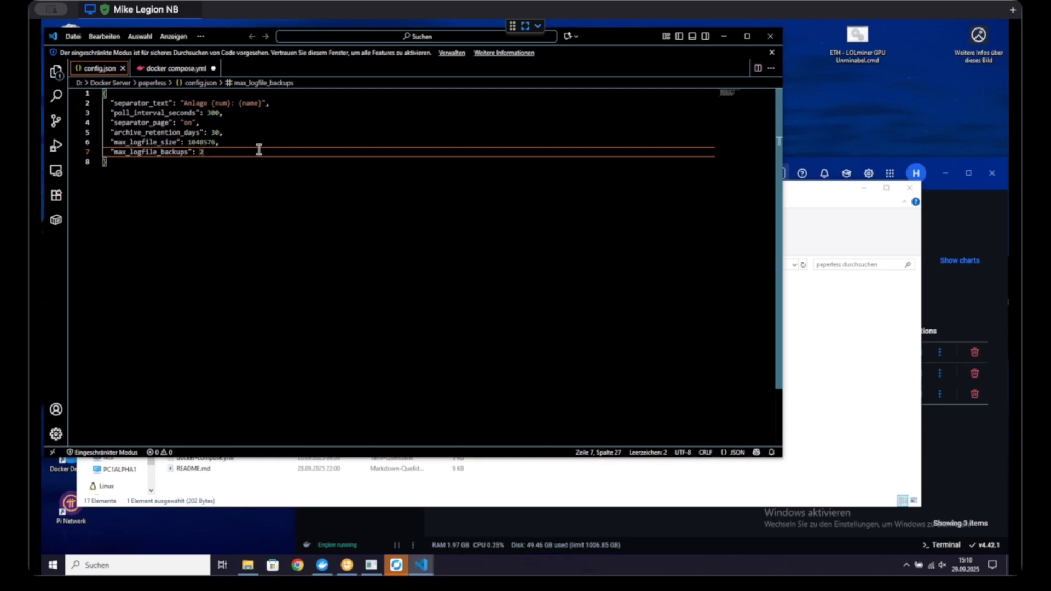
{"action": "left_click", "coordinate": [201, 187]}
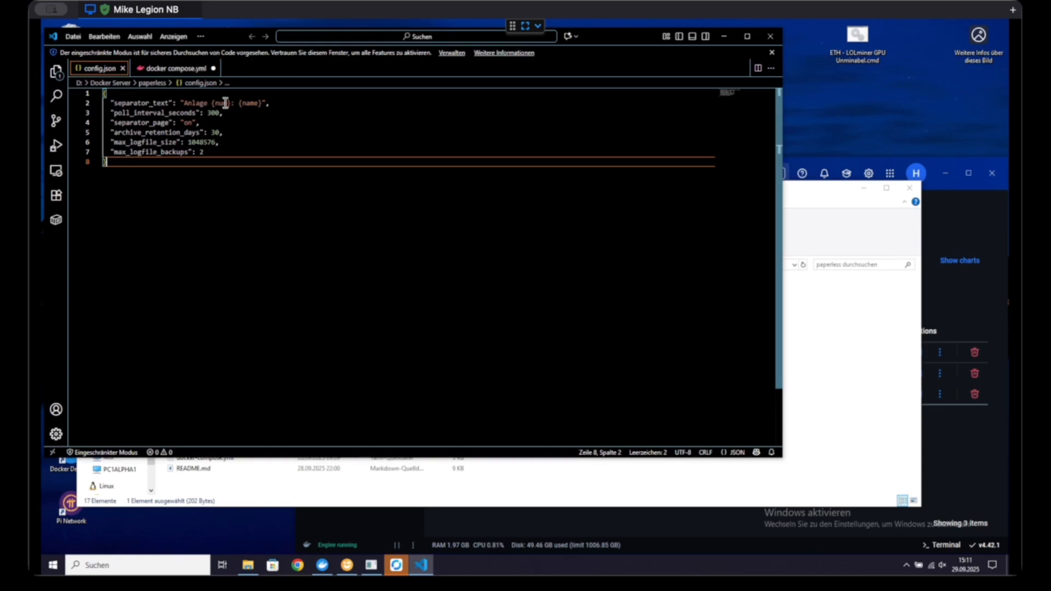
{"action": "left_click", "coordinate": [251, 103]}
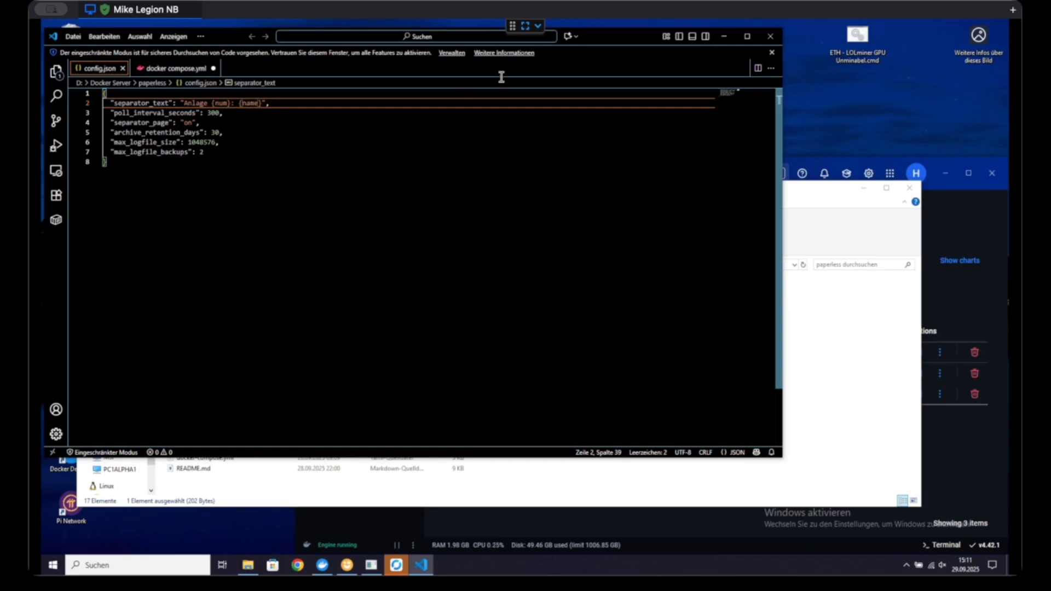
{"action": "left_click", "coordinate": [770, 36]}
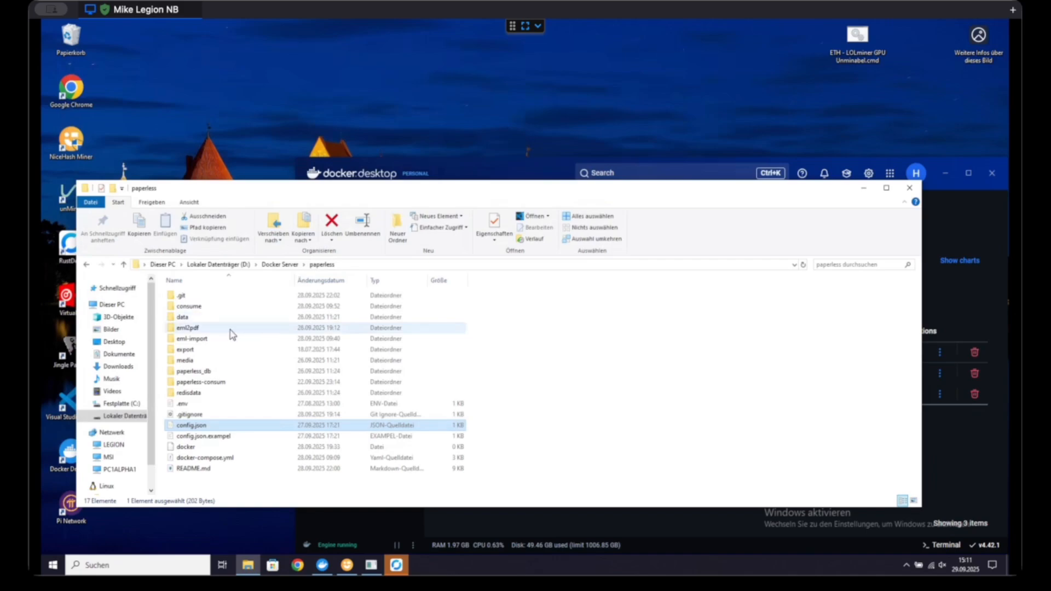
Step: Open a command prompt in the paperless folder and start the containers with docker-compose up -d
{"action": "left_click", "coordinate": [352, 265]}
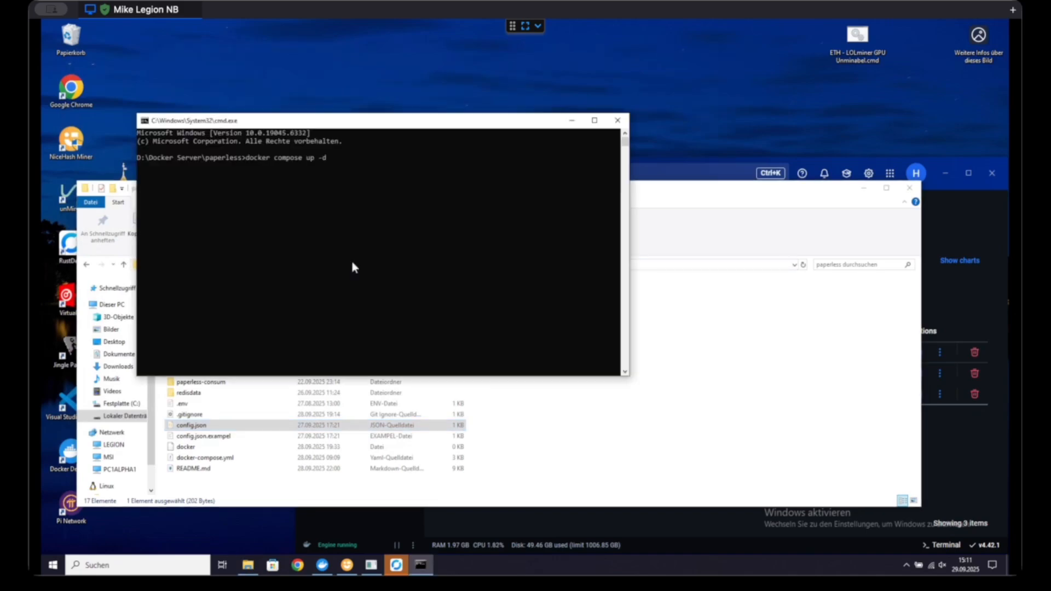
{"action": "key", "text": "Left"}
{"action": "key", "text": "Left"}
{"action": "key", "text": "Left"}
{"action": "key", "text": "Return"}
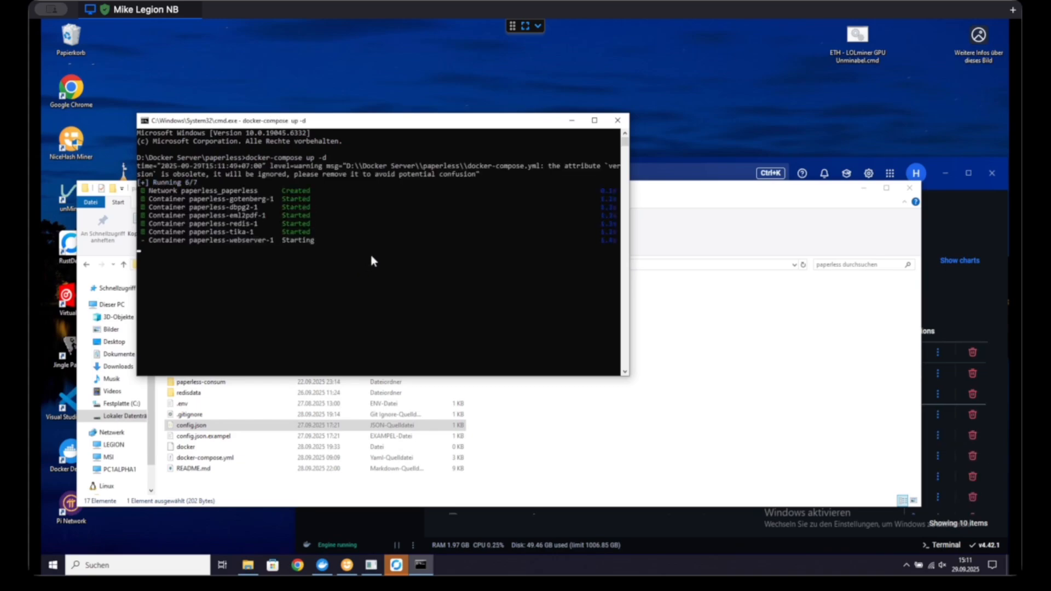
Step: Switch to Docker Desktop and check the status of the containers in the paperless stack
{"action": "left_click", "coordinate": [986, 311]}
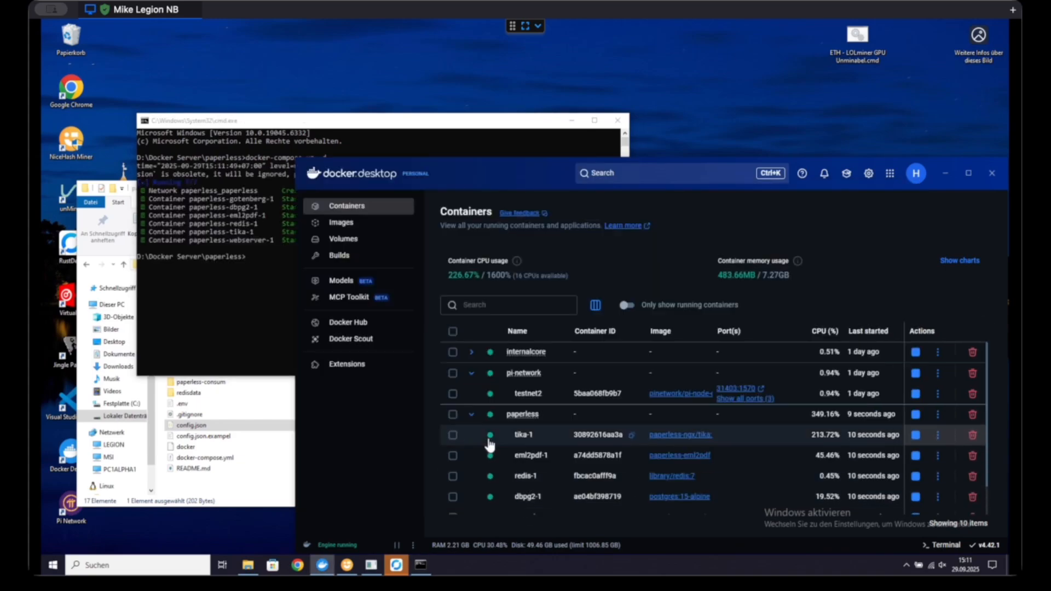
{"action": "scroll", "coordinate": [499, 438], "scroll_direction": "down", "scroll_amount": 2}
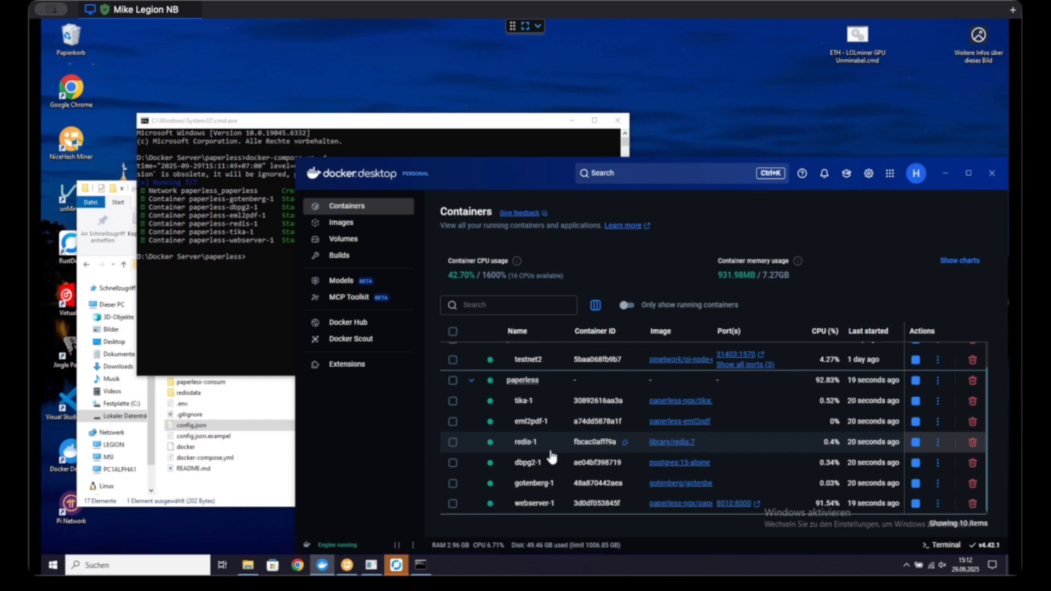
{"action": "scroll", "coordinate": [552, 457], "scroll_direction": "up", "scroll_amount": 1}
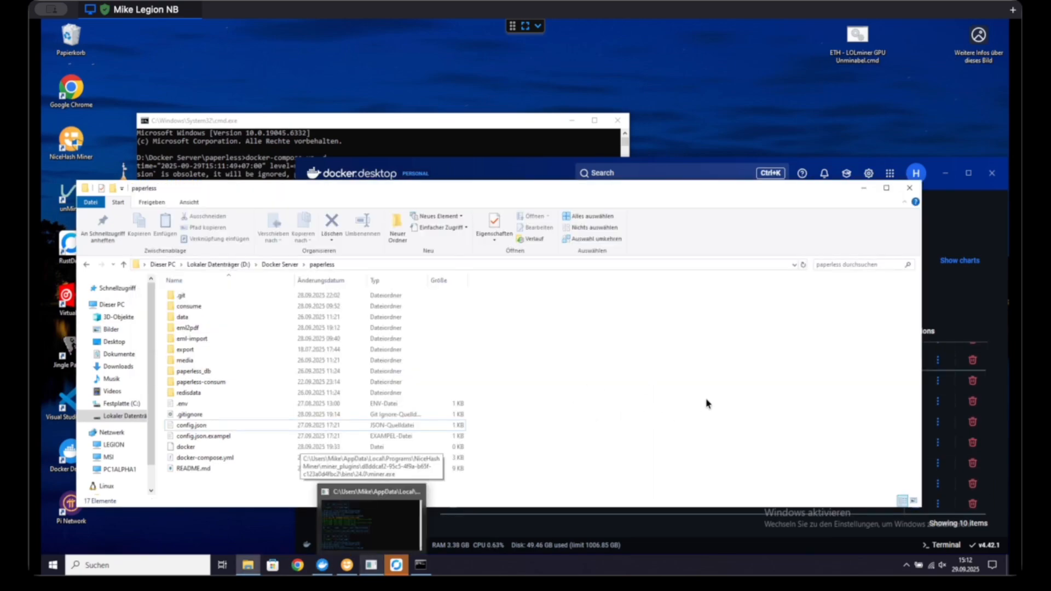
Step: Return to File Explorer and paste the five PL test .eml files from the paperless folder into its eml-import subfolder
{"action": "scroll", "coordinate": [202, 312], "scroll_direction": "down", "scroll_amount": 1}
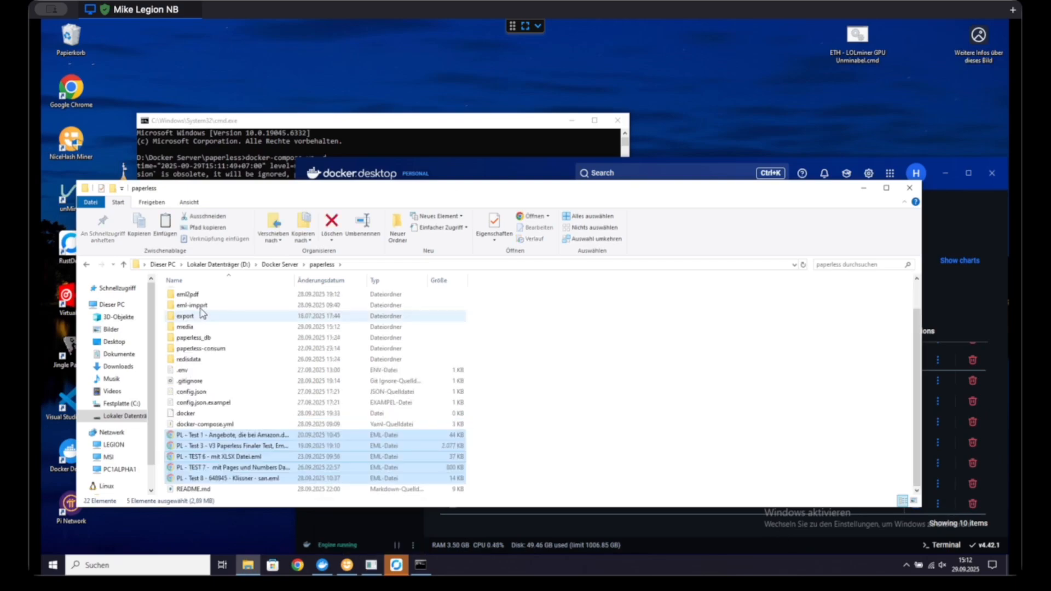
{"action": "left_click", "coordinate": [204, 311]}
{"action": "double_click", "coordinate": [204, 310]}
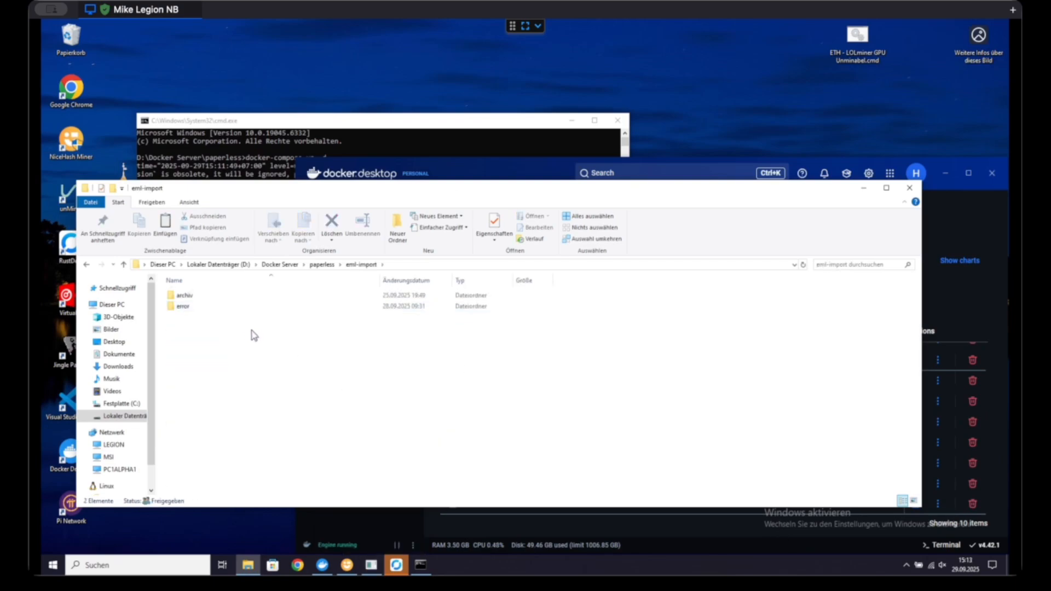
{"action": "right_click", "coordinate": [252, 331]}
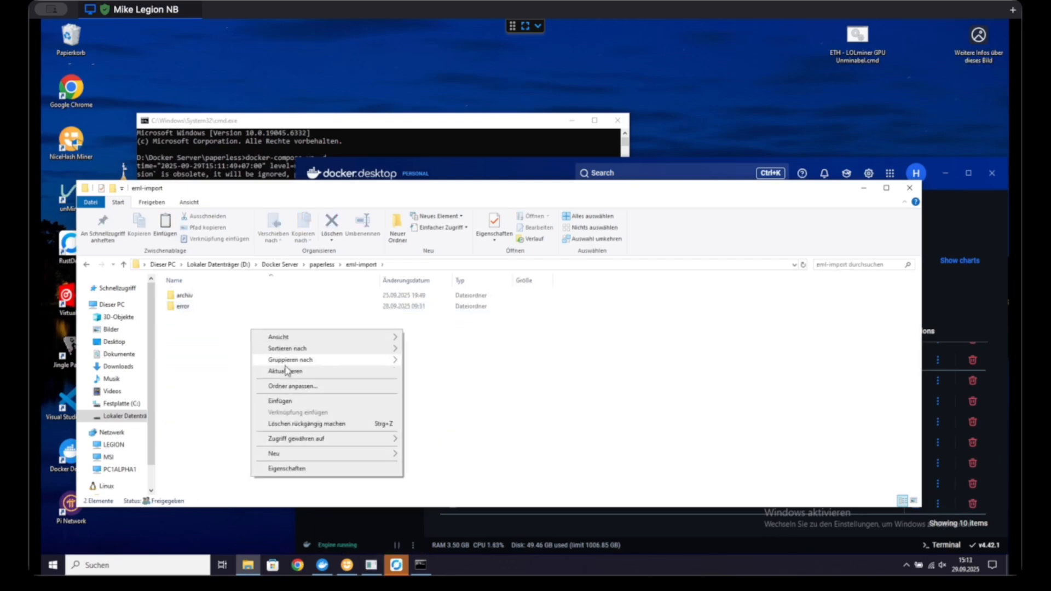
{"action": "left_click", "coordinate": [322, 404]}
{"action": "left_click", "coordinate": [356, 427]}
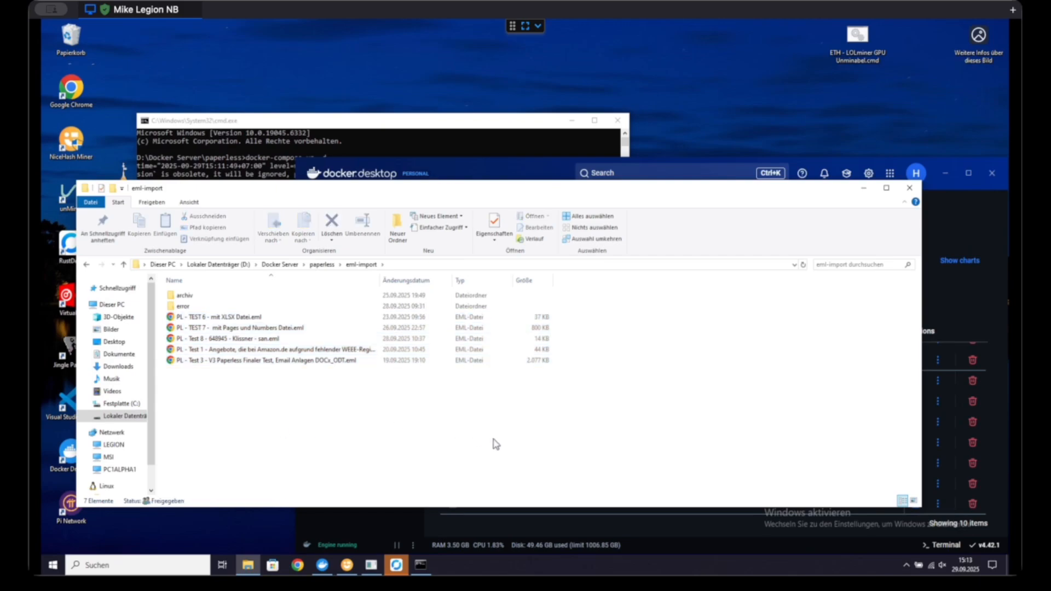
Step: Check the paperless containers in Docker Desktop, then examine the archived emails in eml-import\archiv\2025\09 in File Explorer
{"action": "left_click", "coordinate": [718, 550]}
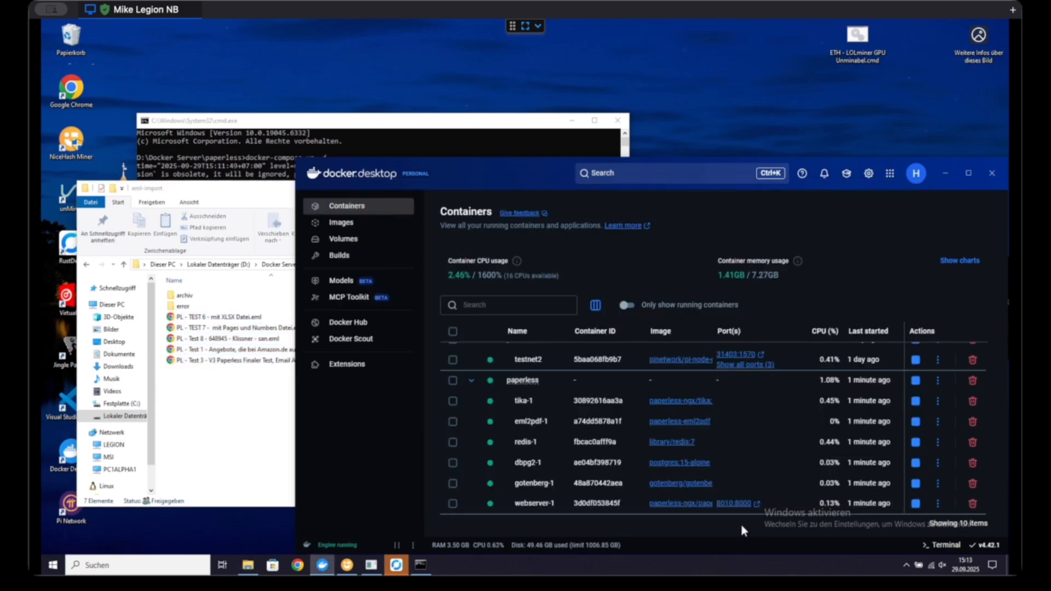
{"action": "left_click", "coordinate": [204, 432]}
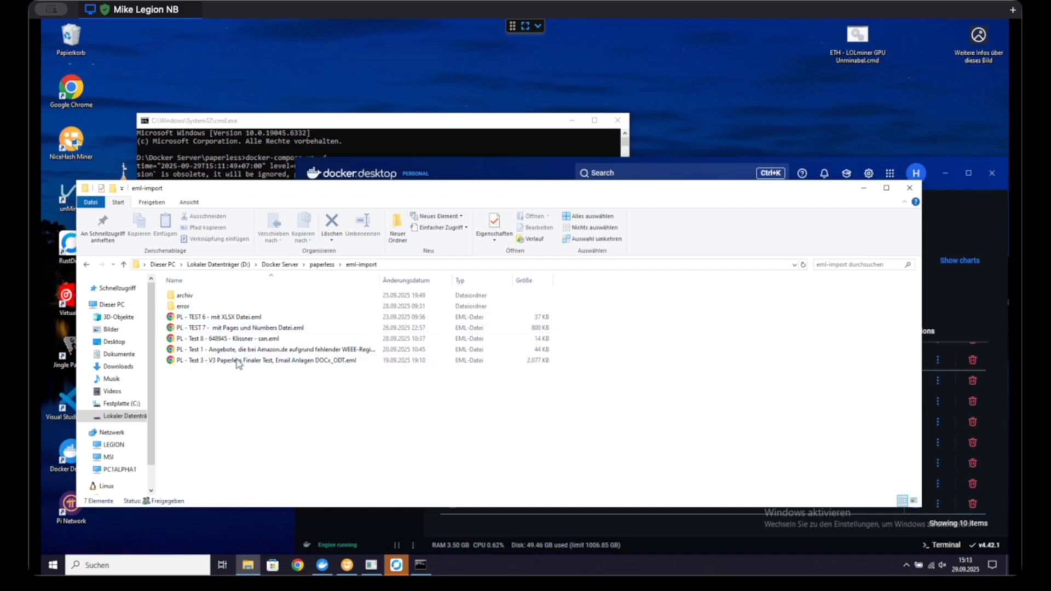
{"action": "double_click", "coordinate": [192, 297]}
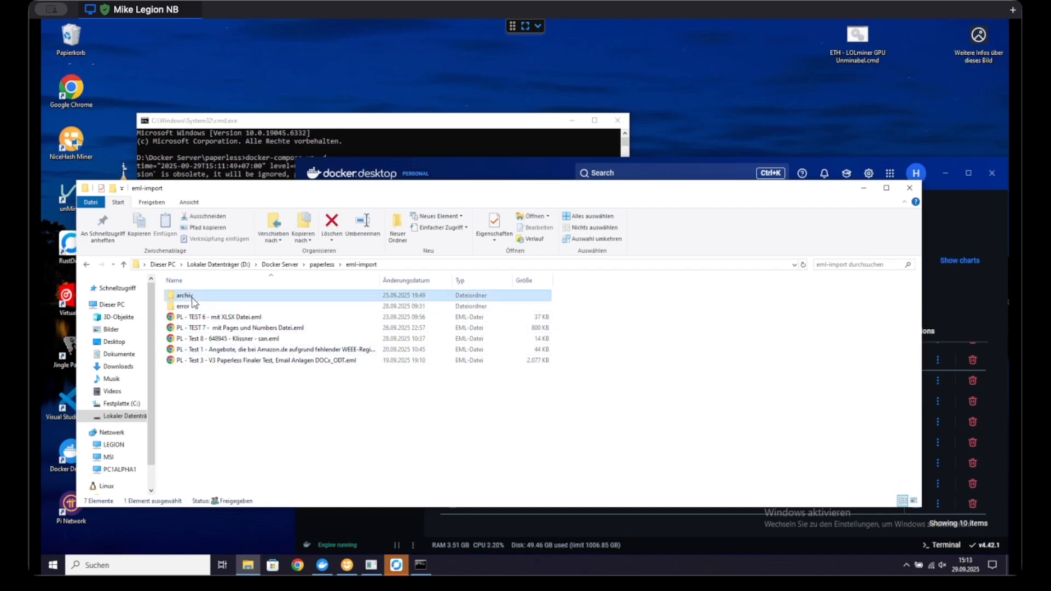
{"action": "double_click", "coordinate": [186, 296]}
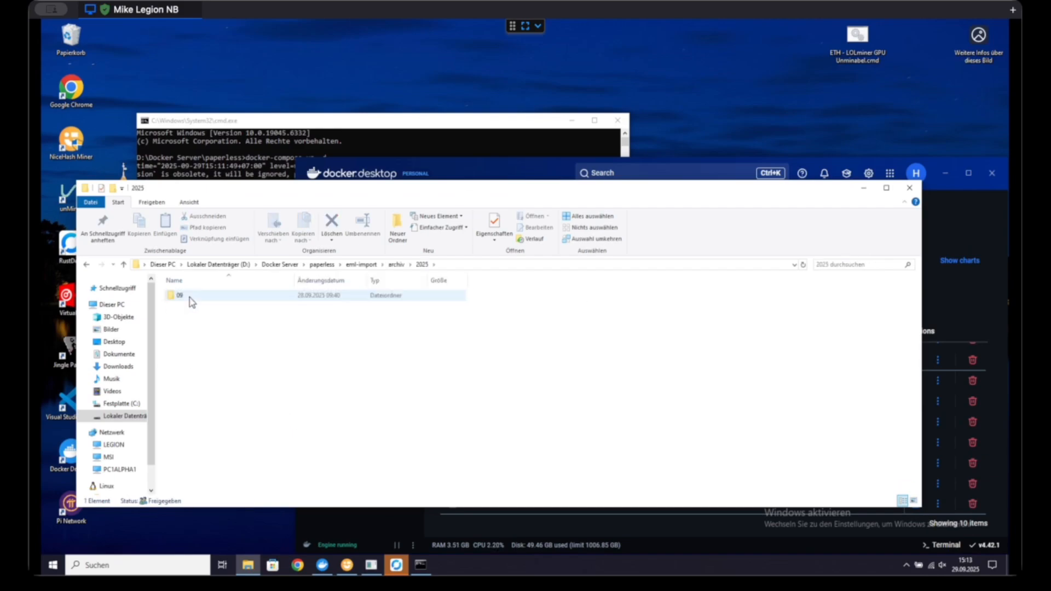
{"action": "double_click", "coordinate": [190, 297]}
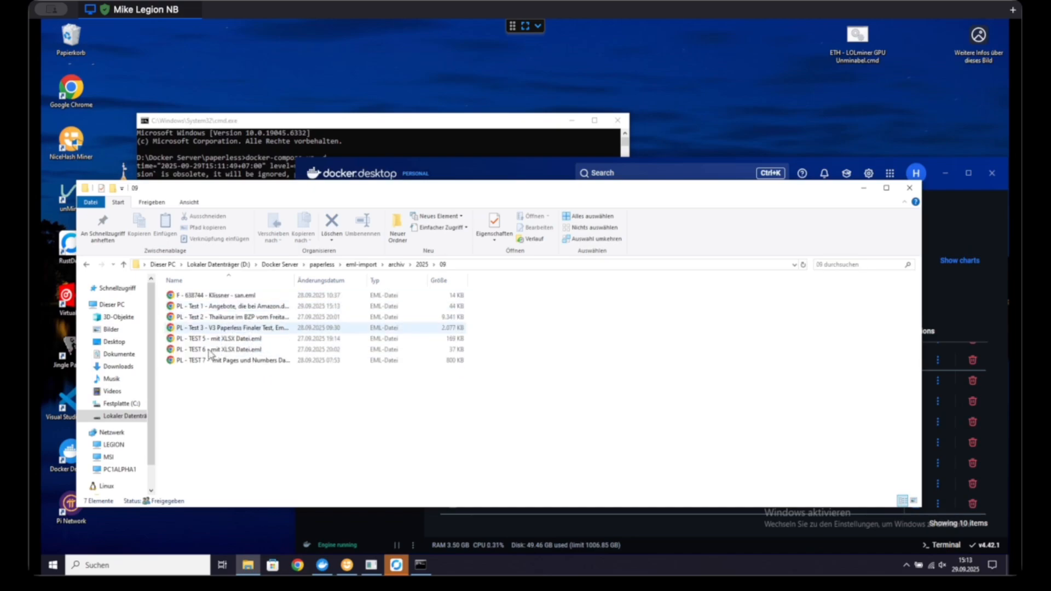
{"action": "left_click_drag", "start_coordinate": [267, 390], "coordinate": [179, 291]}
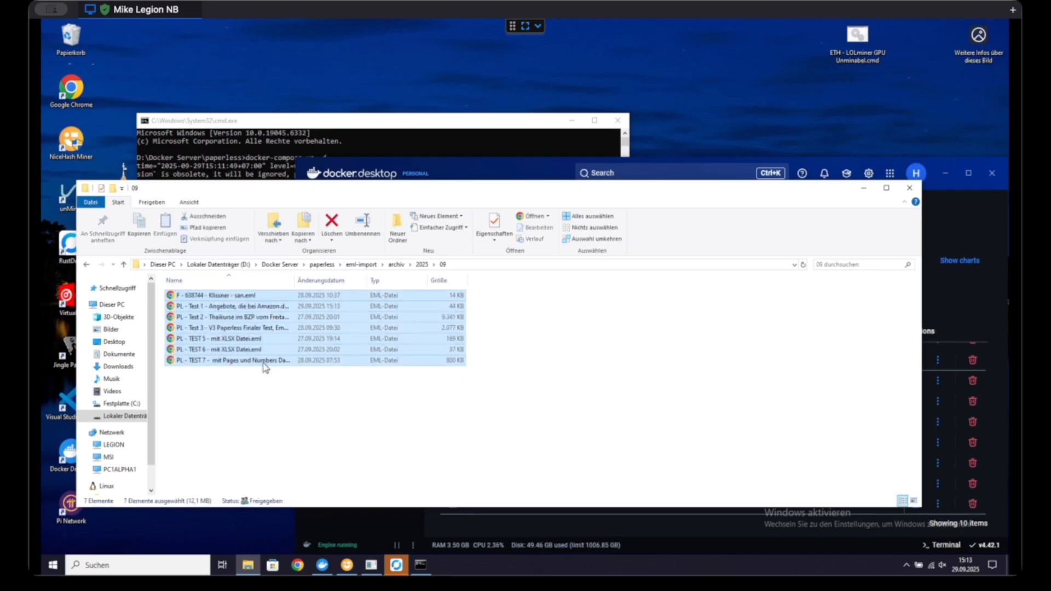
{"action": "double_click", "coordinate": [122, 265]}
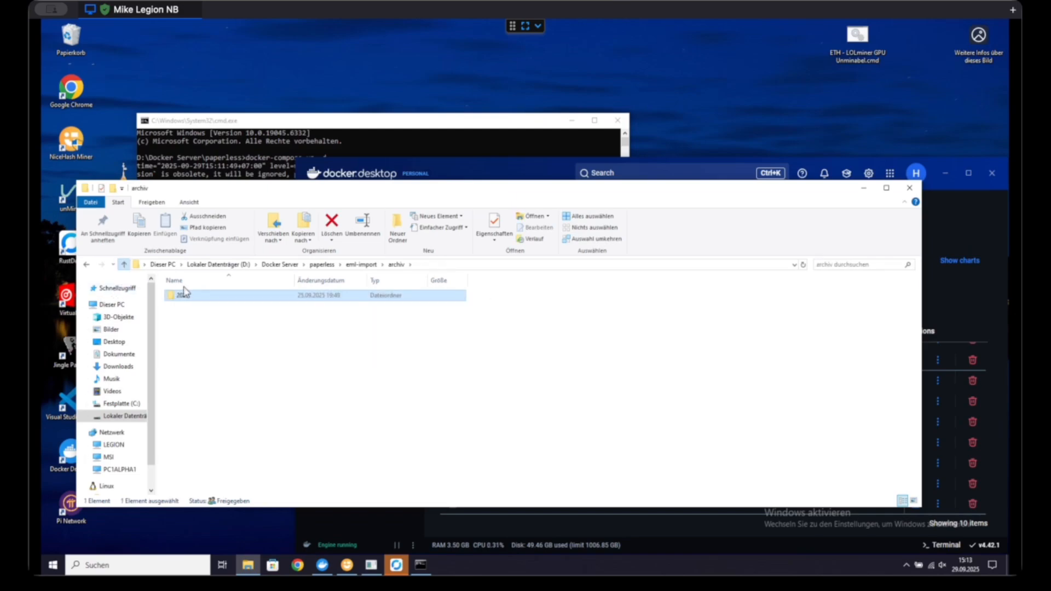
Step: Delete all archived .eml files from the eml-import\archiv\2025\09 folder
{"action": "double_click", "coordinate": [196, 299]}
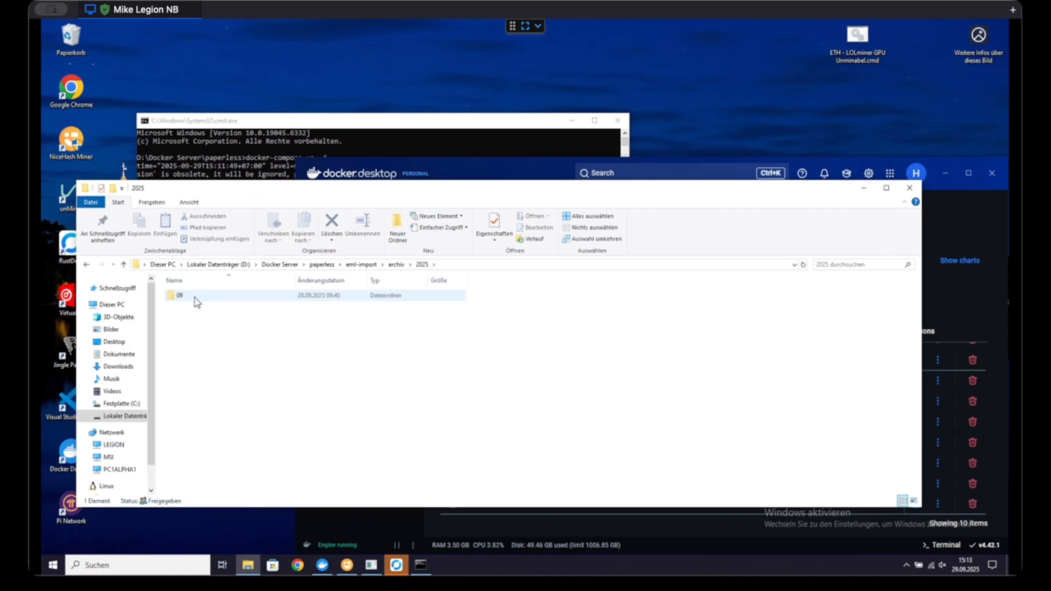
{"action": "double_click", "coordinate": [196, 298]}
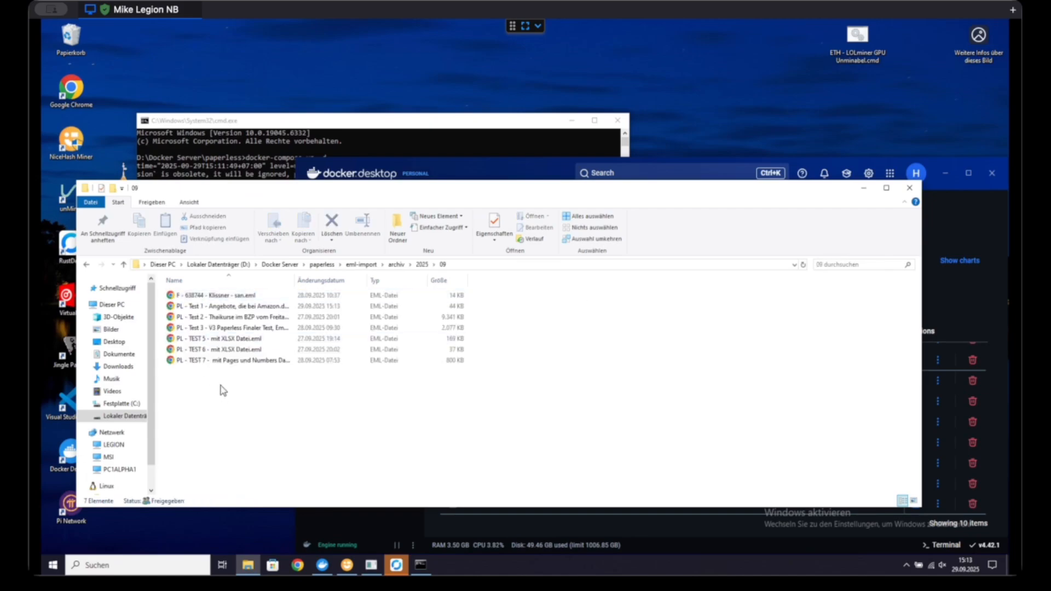
{"action": "left_click_drag", "start_coordinate": [220, 386], "coordinate": [160, 299]}
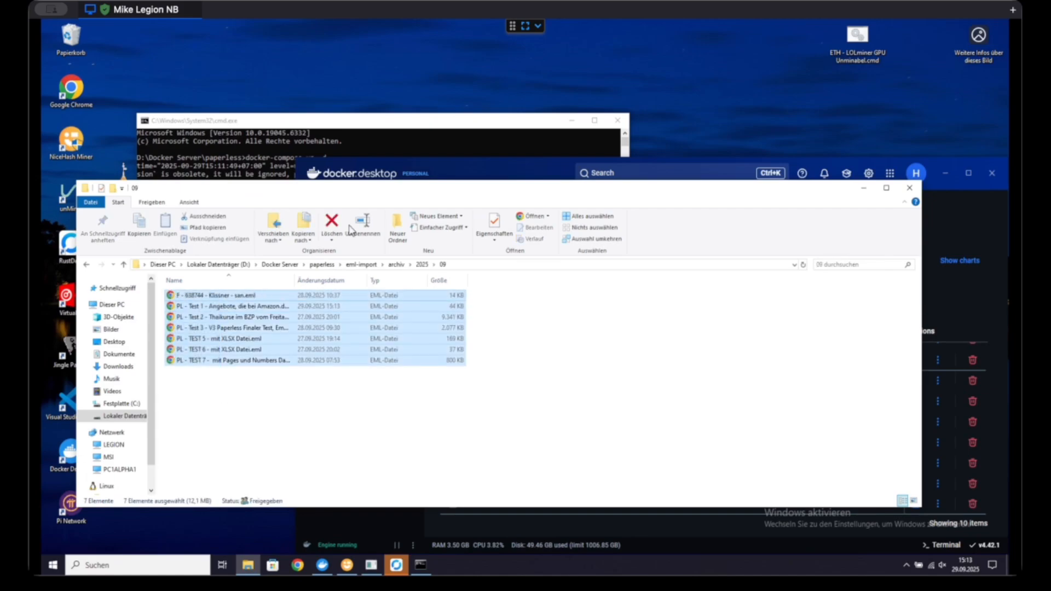
{"action": "left_click", "coordinate": [332, 222]}
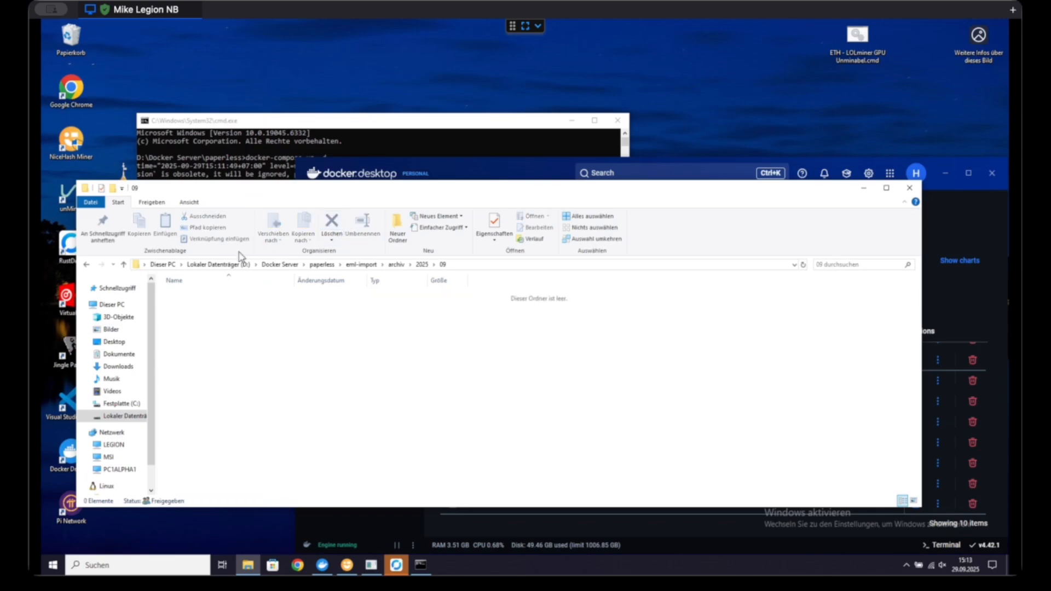
Step: Open log.txt from the error subfolder of eml-import
{"action": "triple_click", "coordinate": [125, 265]}
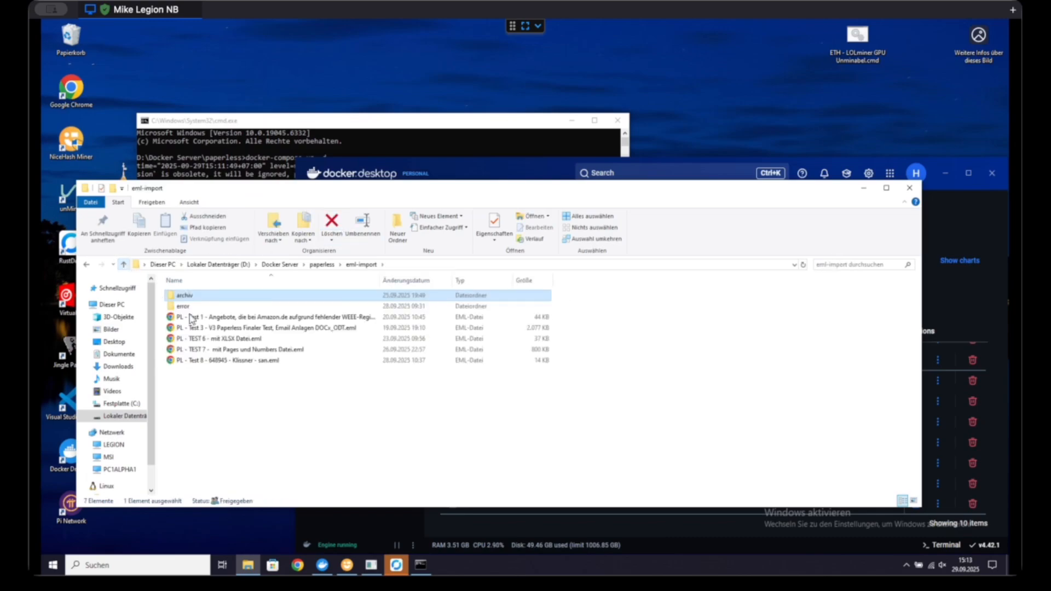
{"action": "double_click", "coordinate": [191, 309]}
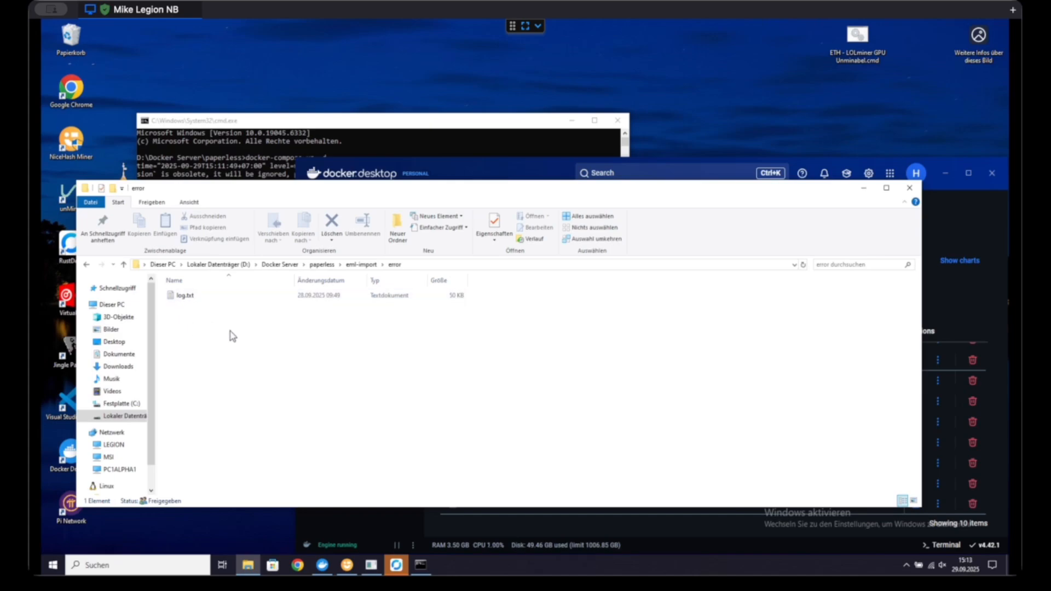
{"action": "left_click", "coordinate": [185, 300]}
{"action": "double_click", "coordinate": [186, 299]}
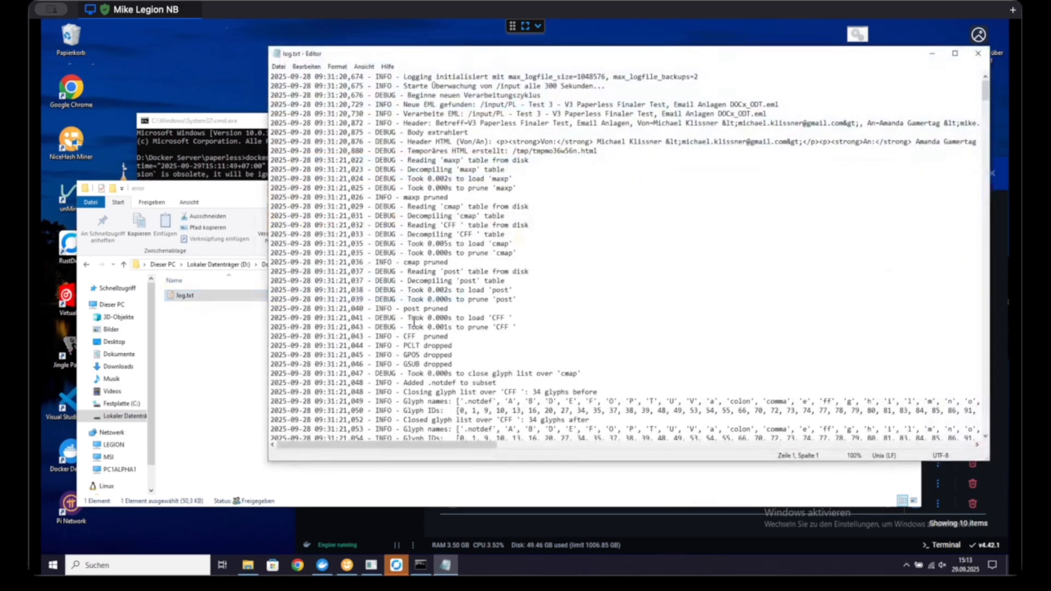
Step: Examine the eml2pdf processing entries in log.txt down to the latest ones and close the file
{"action": "scroll", "coordinate": [415, 323], "scroll_direction": "down", "scroll_amount": 14}
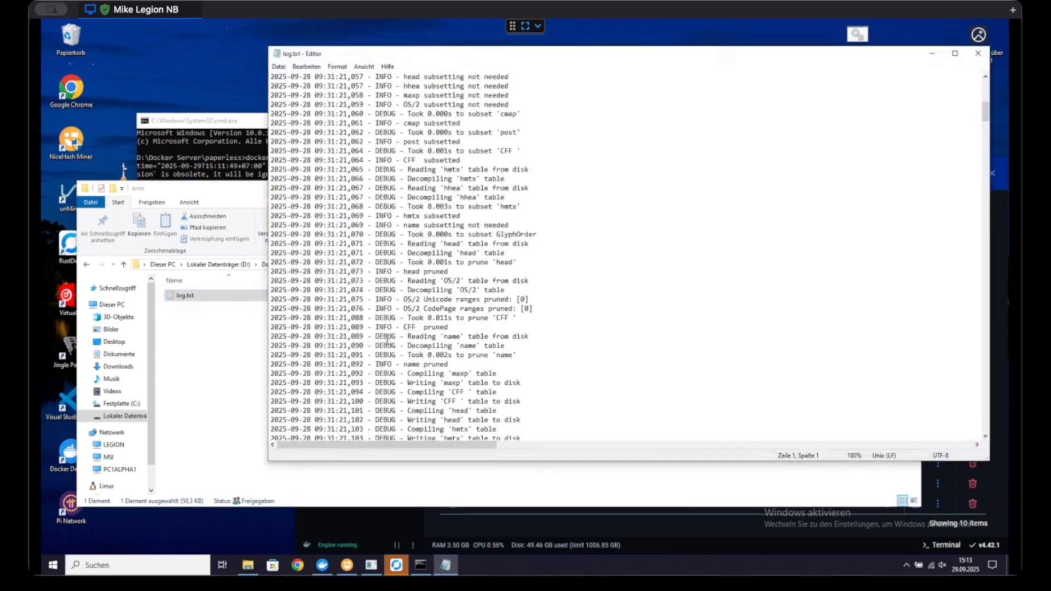
{"action": "scroll", "coordinate": [389, 343], "scroll_direction": "down", "scroll_amount": 1}
{"action": "scroll", "coordinate": [390, 348], "scroll_direction": "down", "scroll_amount": 15}
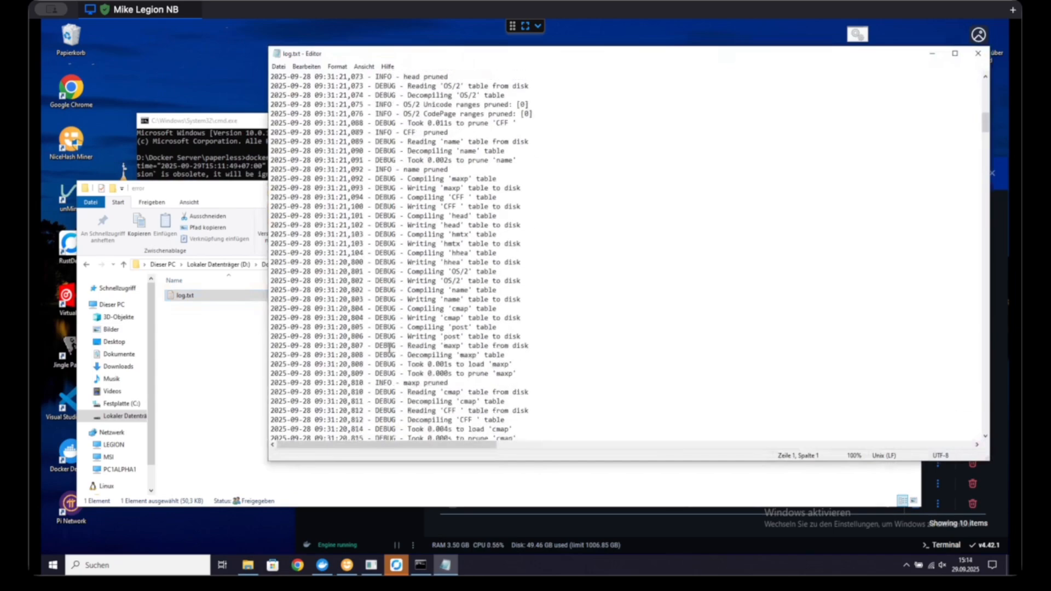
{"action": "scroll", "coordinate": [390, 348], "scroll_direction": "down", "scroll_amount": 15}
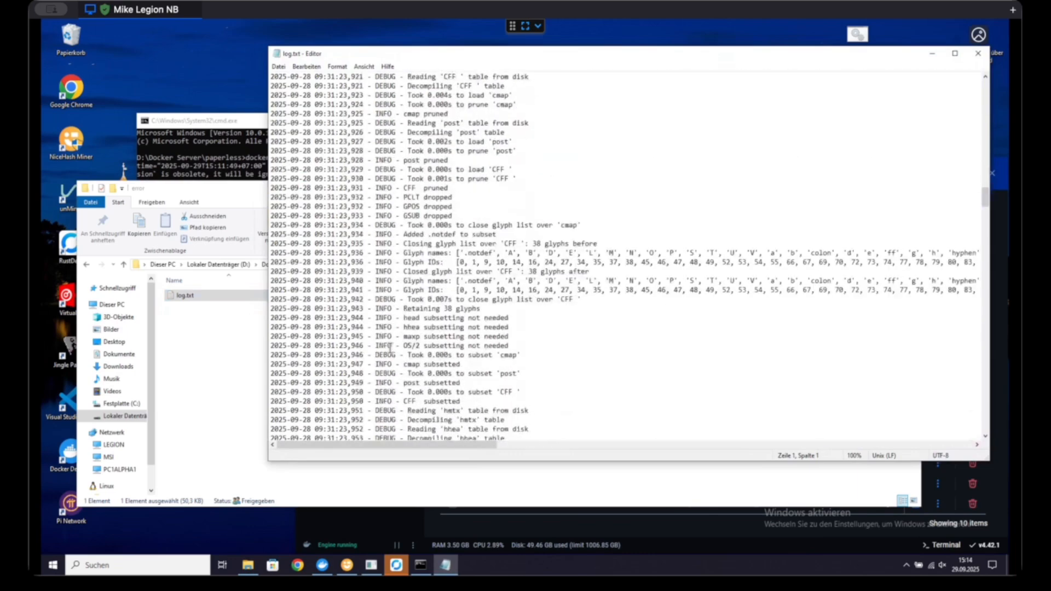
{"action": "scroll", "coordinate": [390, 348], "scroll_direction": "down", "scroll_amount": 15}
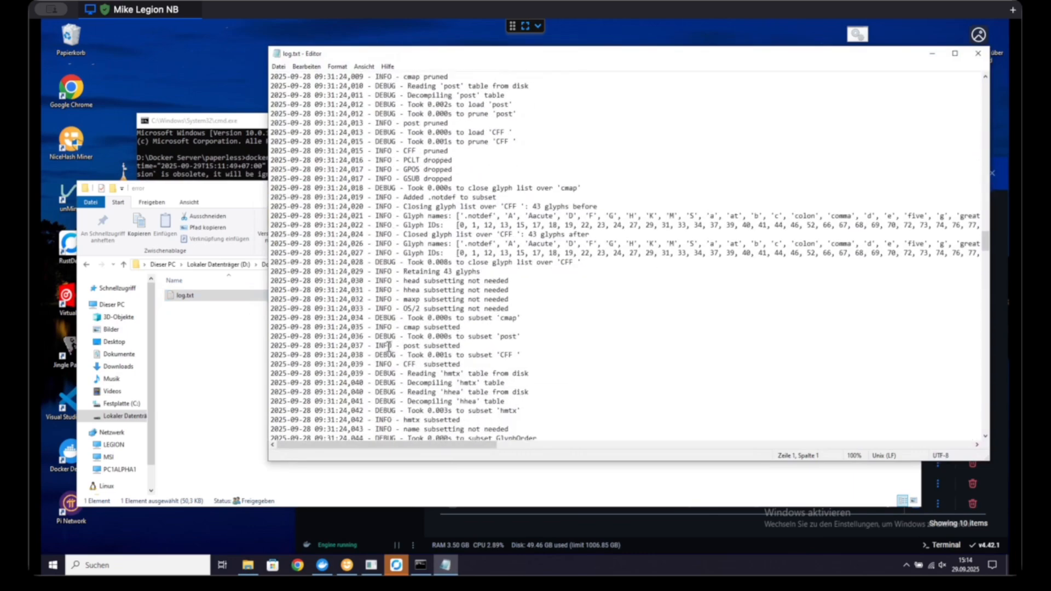
{"action": "scroll", "coordinate": [389, 347], "scroll_direction": "down", "scroll_amount": 15}
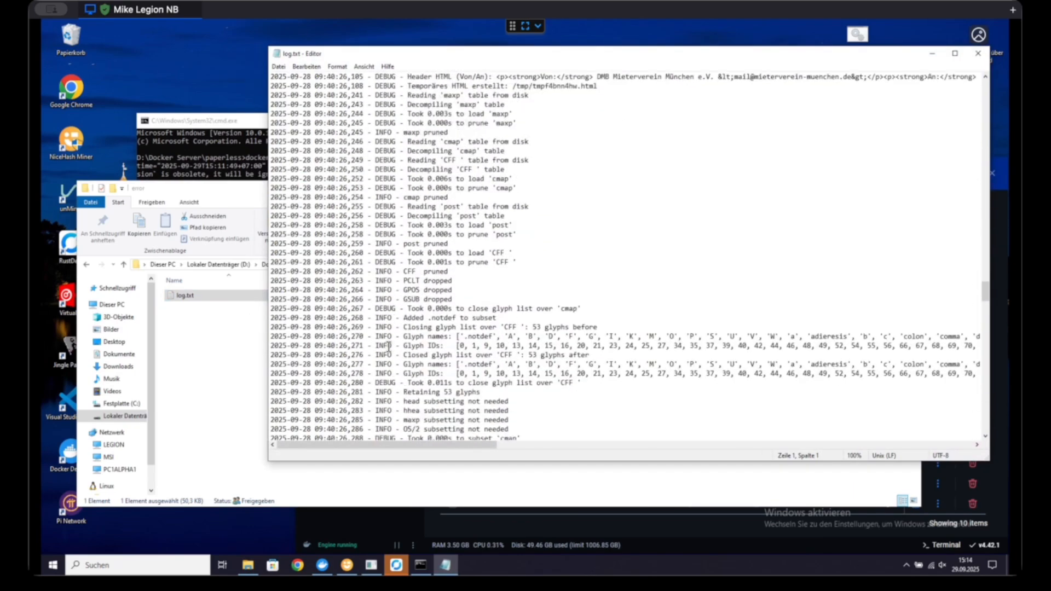
{"action": "scroll", "coordinate": [389, 347], "scroll_direction": "down", "scroll_amount": 15}
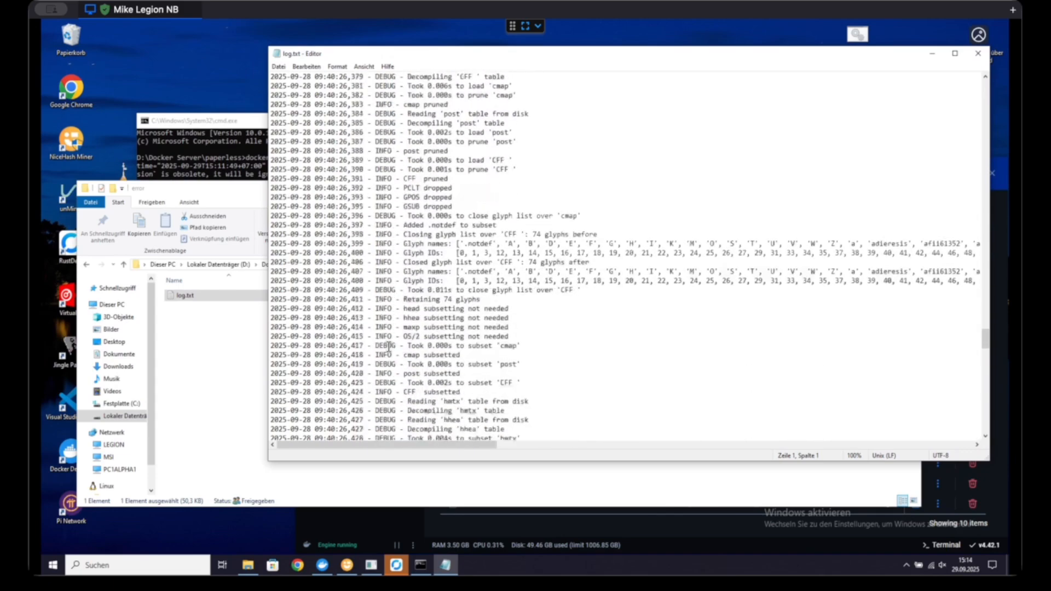
{"action": "scroll", "coordinate": [388, 347], "scroll_direction": "down", "scroll_amount": 12}
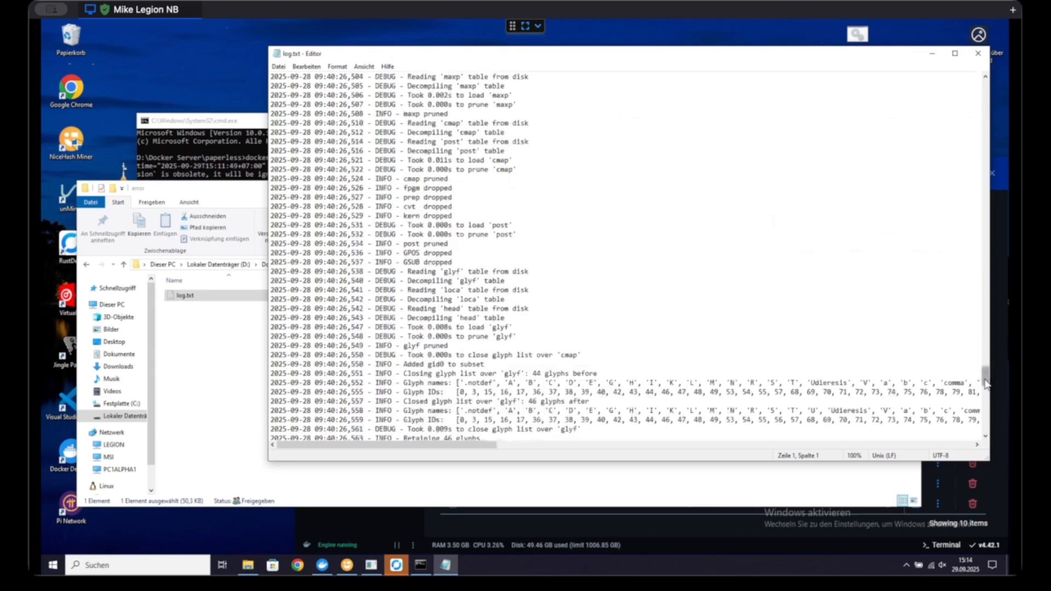
{"action": "left_click_drag", "start_coordinate": [985, 384], "coordinate": [985, 424]}
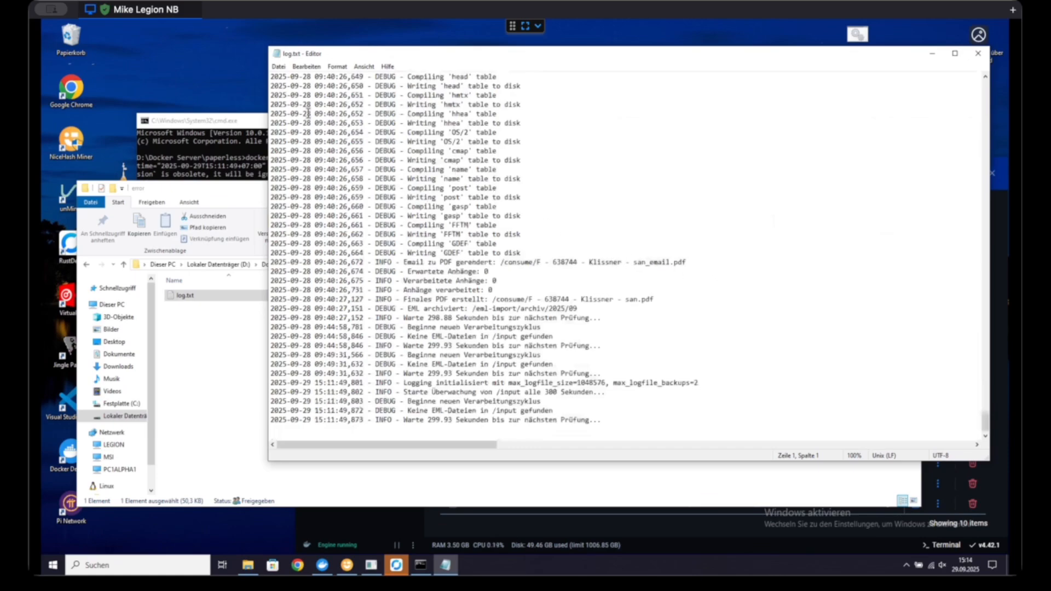
{"action": "left_click_drag", "start_coordinate": [464, 270], "coordinate": [584, 263]}
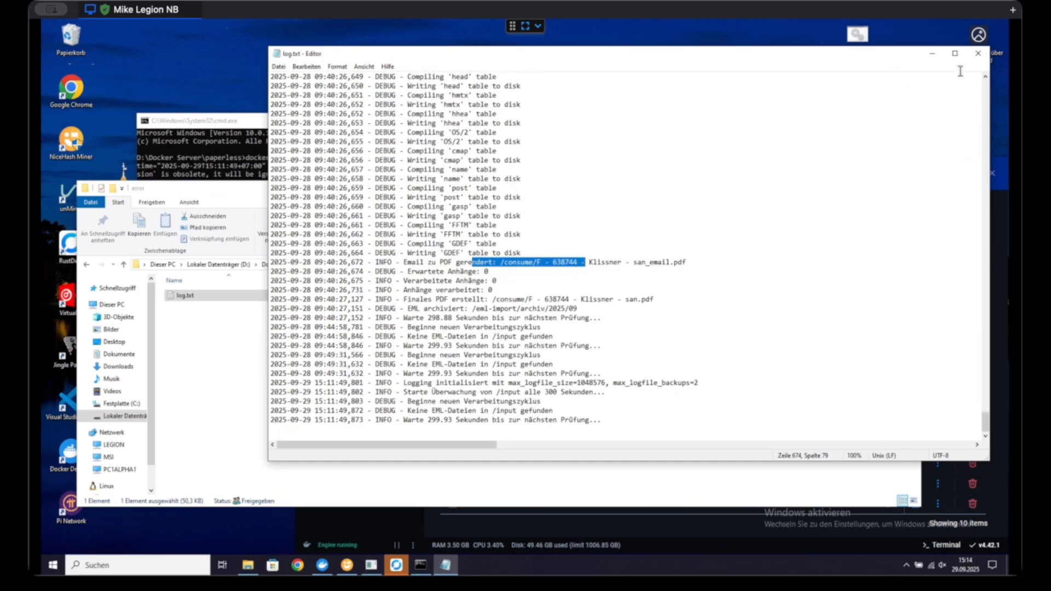
{"action": "left_click", "coordinate": [978, 53]}
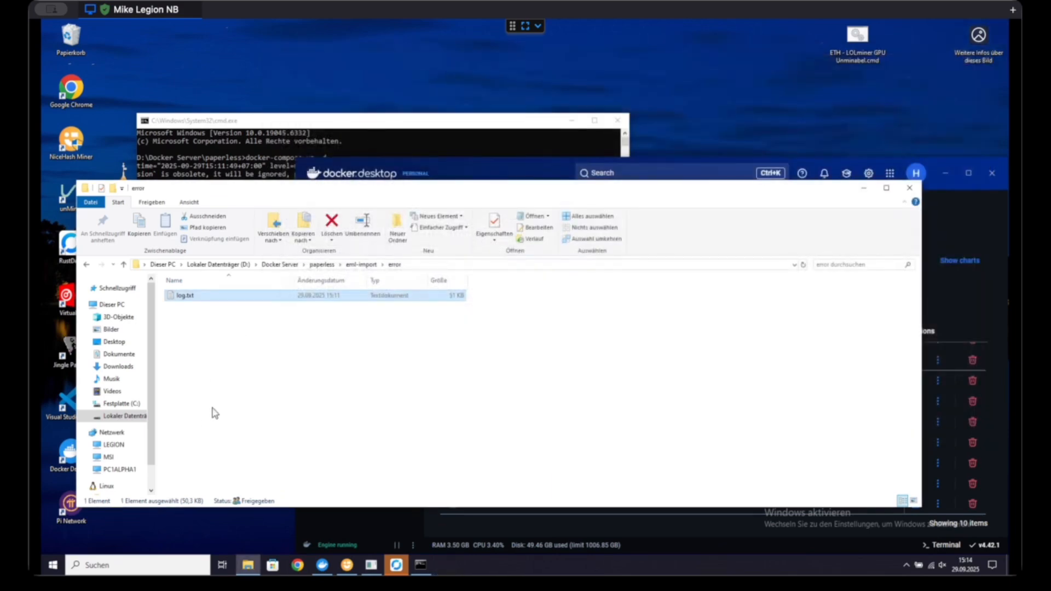
Step: Return to the eml-import folder to check its .eml files, and switch to Docker Desktop to check the paperless containers
{"action": "left_click", "coordinate": [216, 414]}
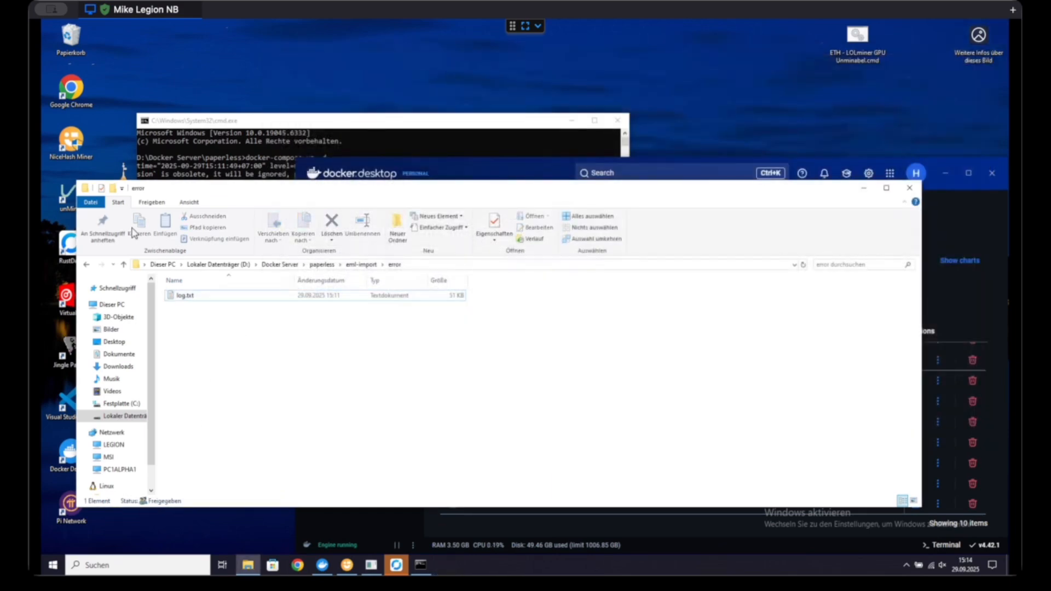
{"action": "left_click", "coordinate": [126, 265]}
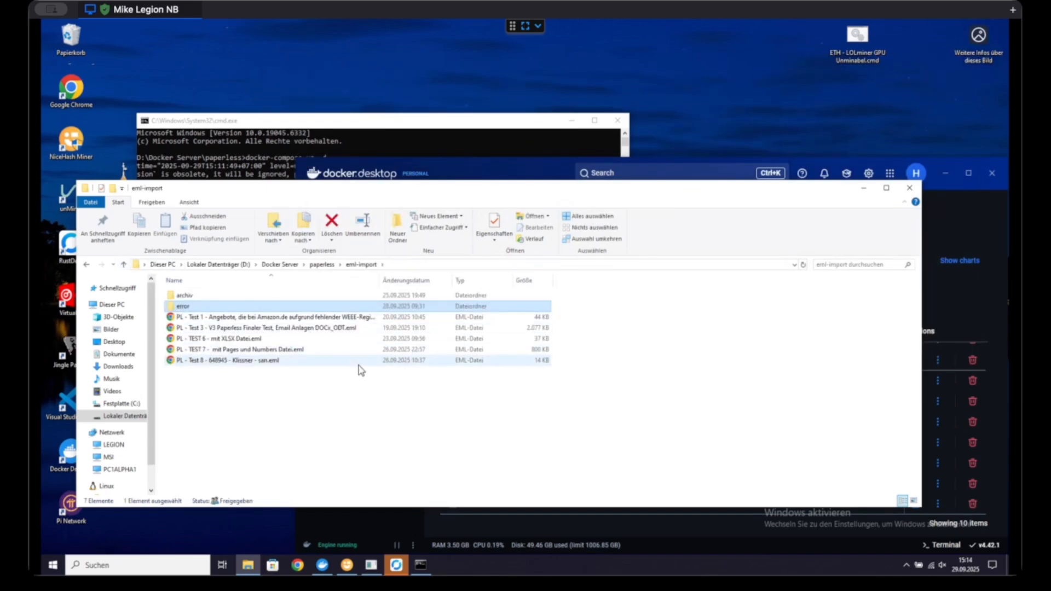
{"action": "left_click", "coordinate": [390, 395]}
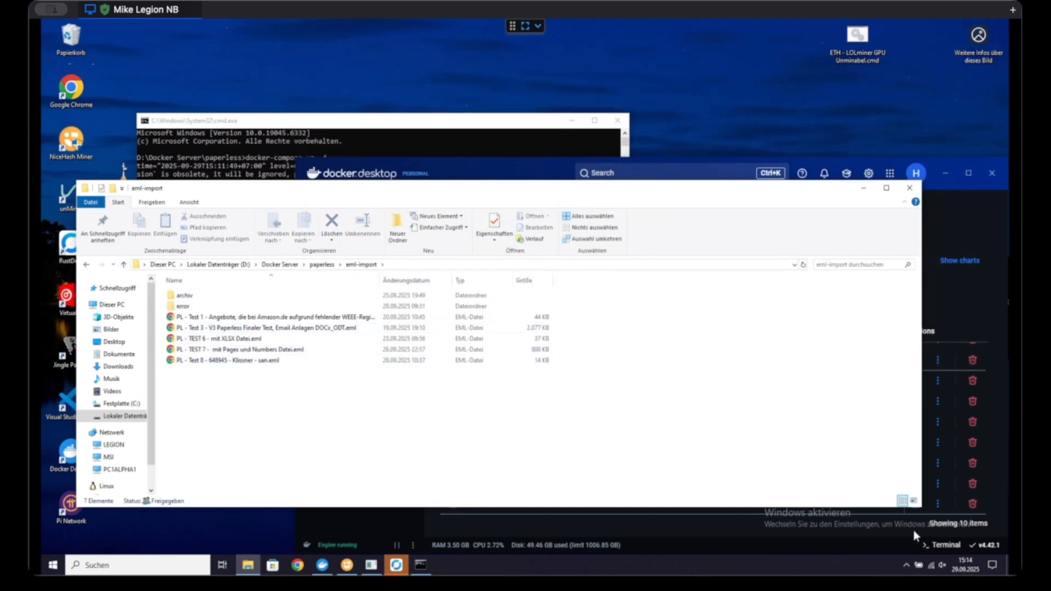
{"action": "left_click", "coordinate": [872, 547]}
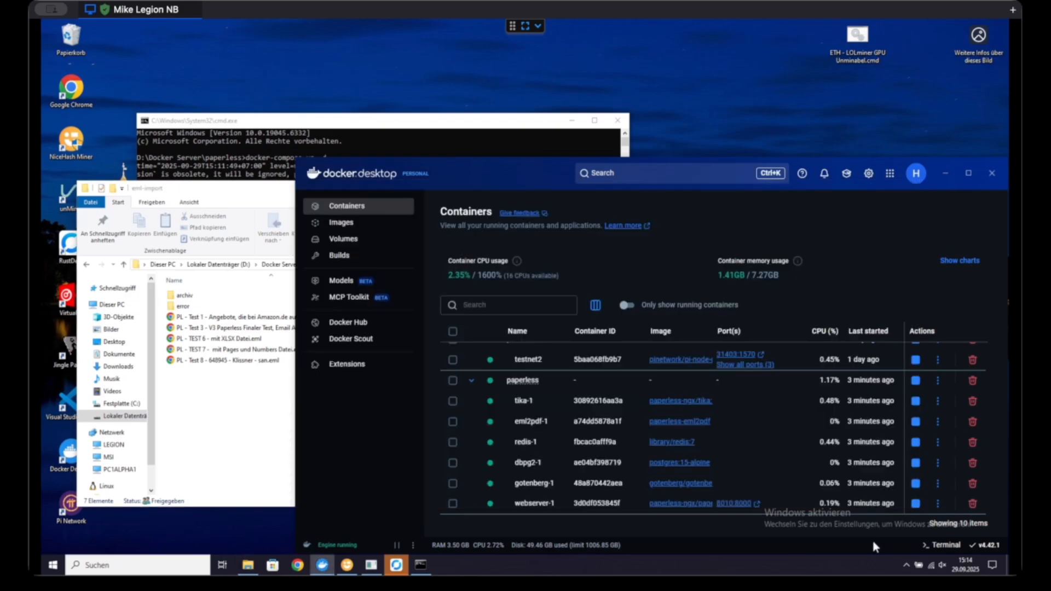
Step: Return to File Explorer and select the eml2pdf folder inside the paperless folder
{"action": "left_click", "coordinate": [86, 329]}
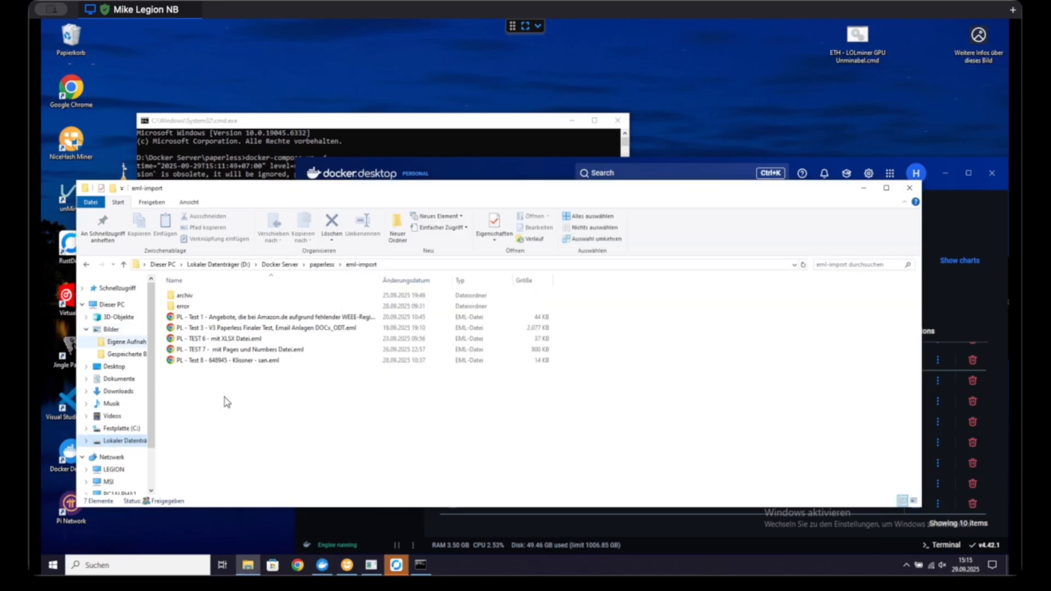
{"action": "left_click", "coordinate": [124, 264]}
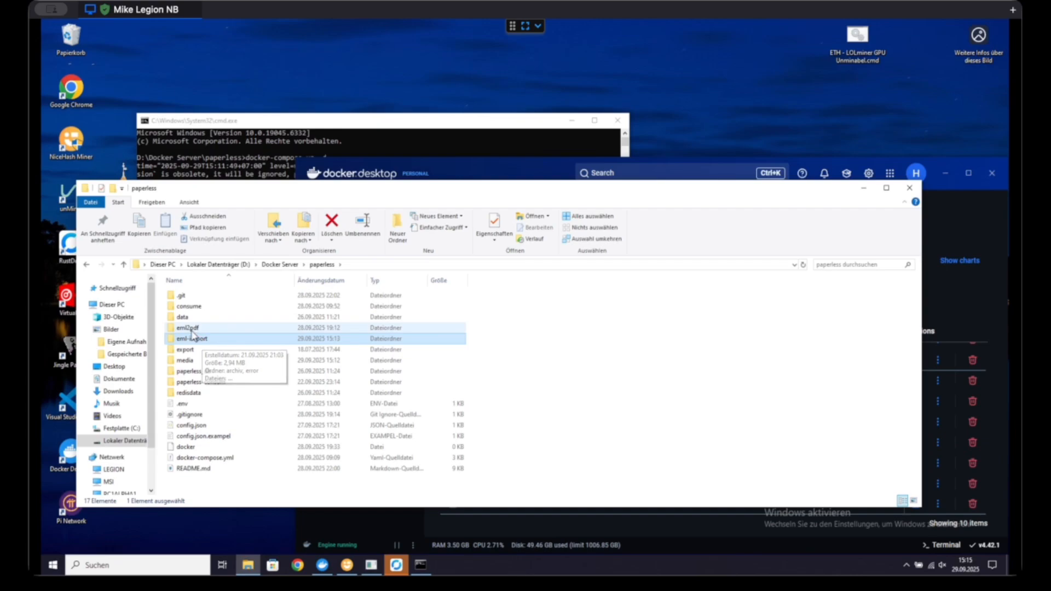
{"action": "left_click", "coordinate": [192, 330]}
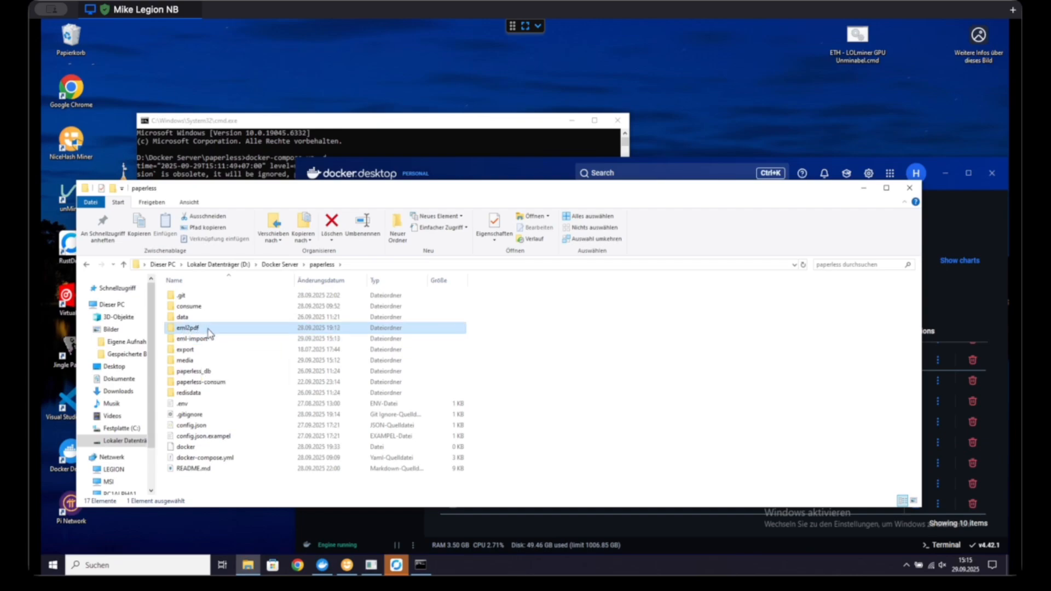
Step: Check the docker-compose up -d output in the command prompt and the eml2pdf-1 container in Docker Desktop
{"action": "left_click", "coordinate": [374, 141]}
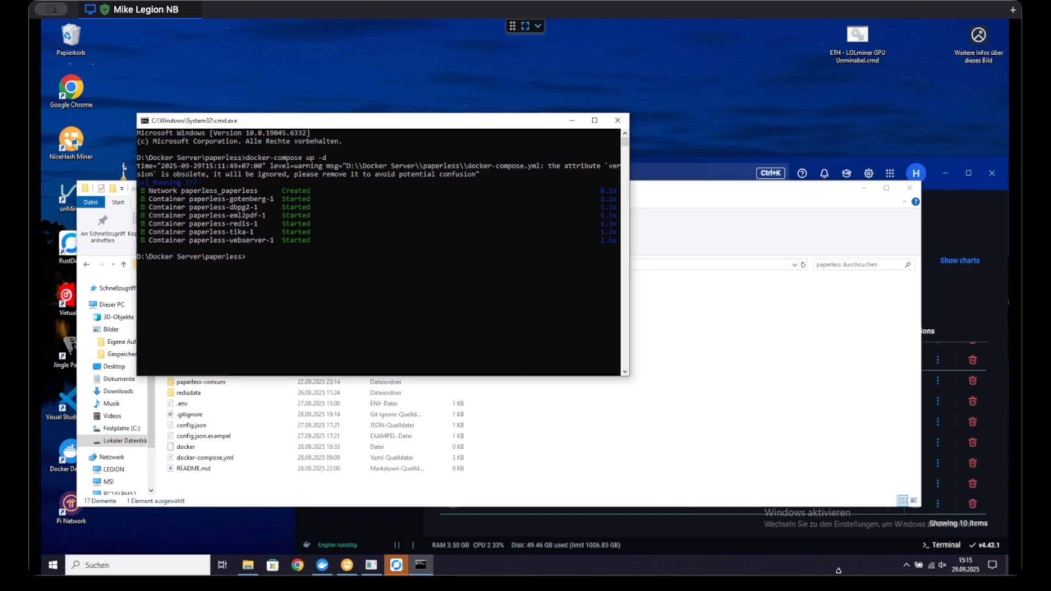
{"action": "left_click", "coordinate": [827, 567]}
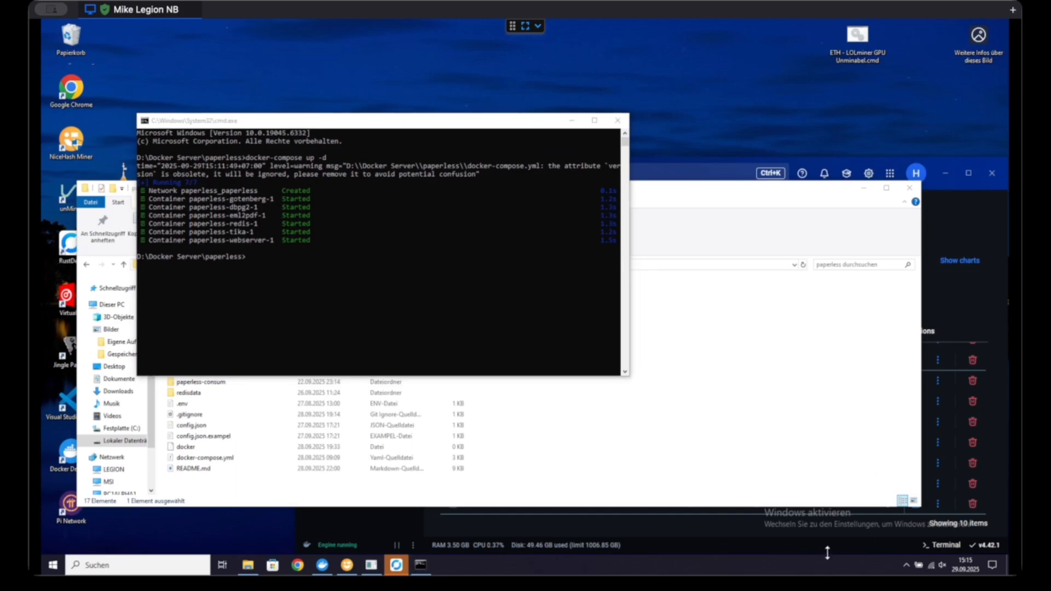
{"action": "left_click", "coordinate": [834, 541]}
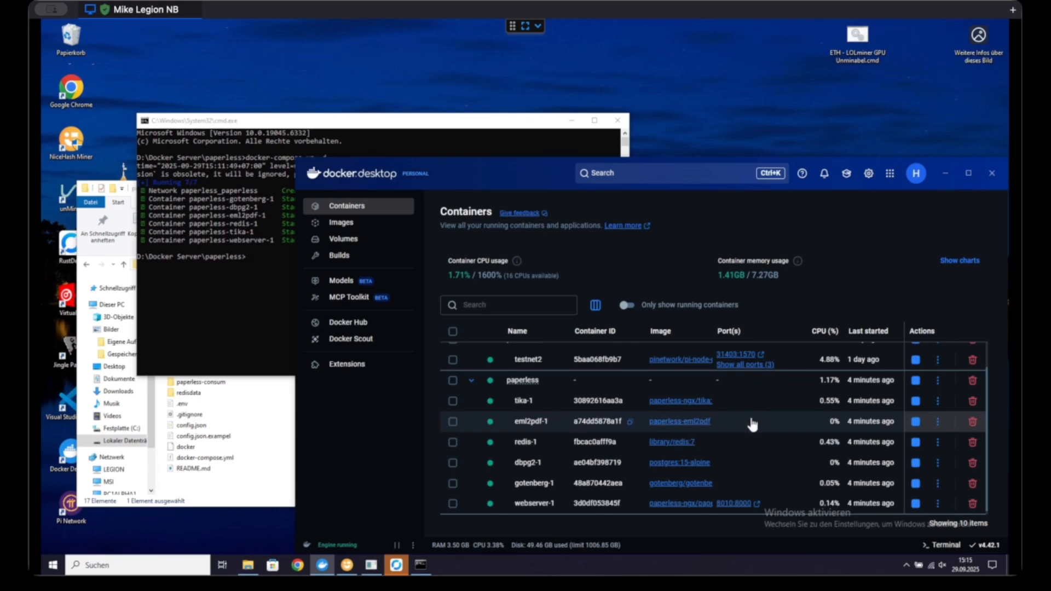
Step: Switch to File Explorer, view the contents of the eml2pdf folder and go back to the paperless folder
{"action": "left_click", "coordinate": [292, 415]}
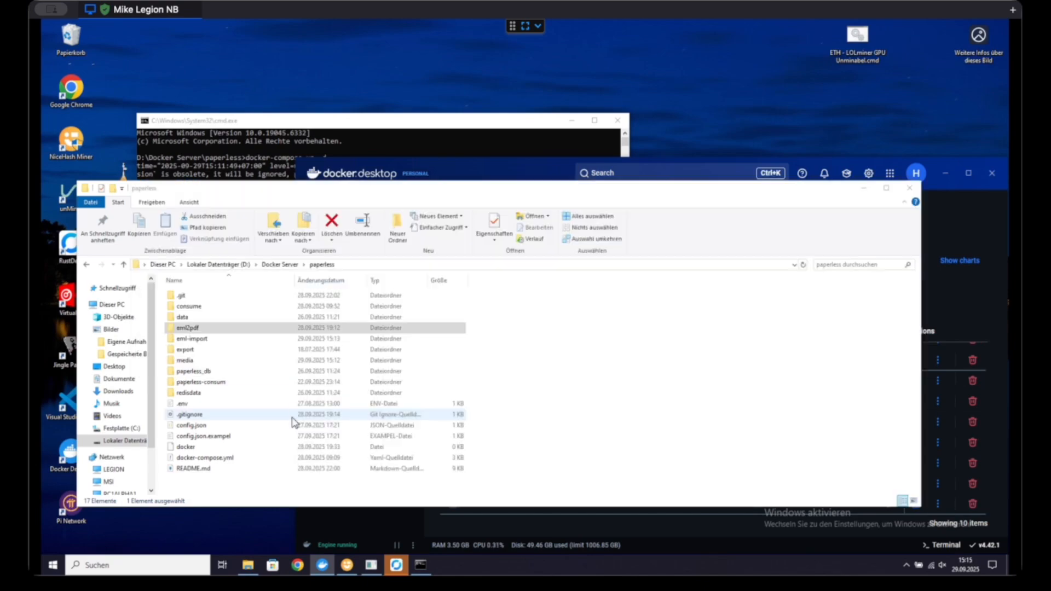
{"action": "double_click", "coordinate": [202, 329]}
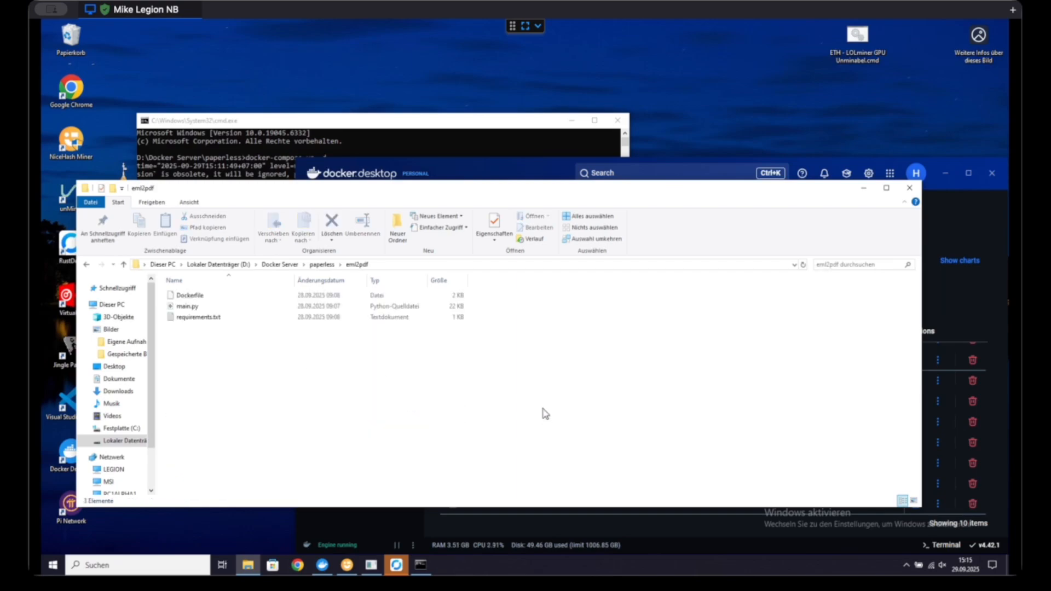
{"action": "left_click", "coordinate": [123, 264]}
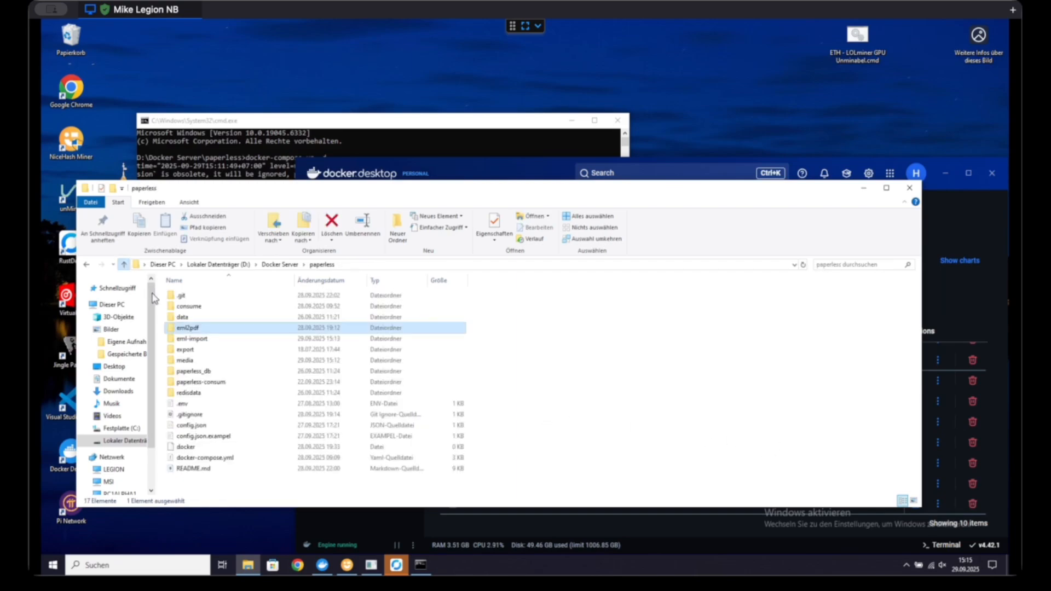
Step: Check the eml-import folder for remaining .eml files and its error subfolder for failed emails
{"action": "double_click", "coordinate": [196, 339]}
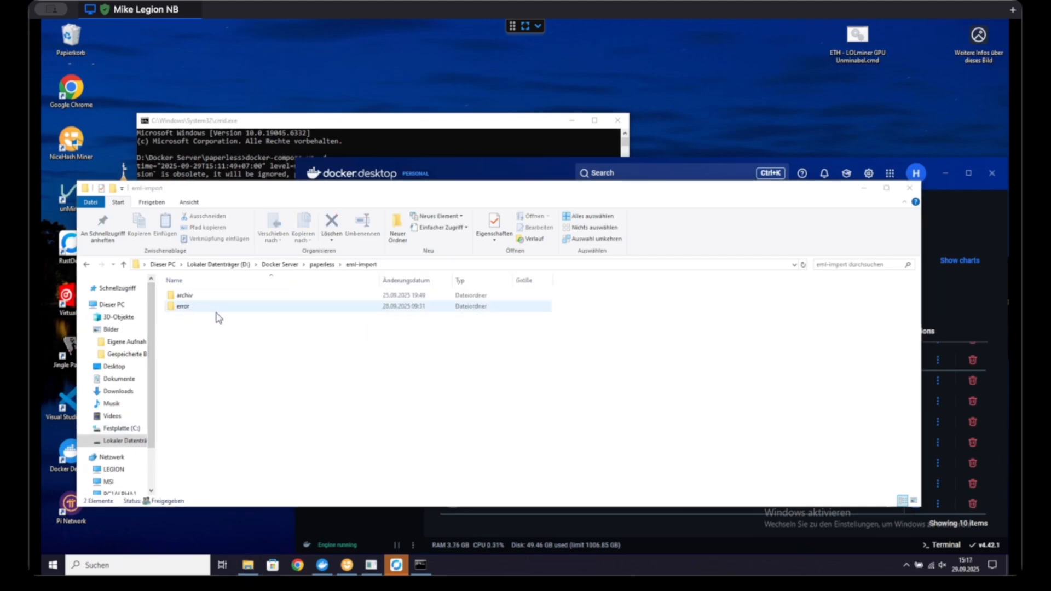
{"action": "left_click", "coordinate": [251, 330]}
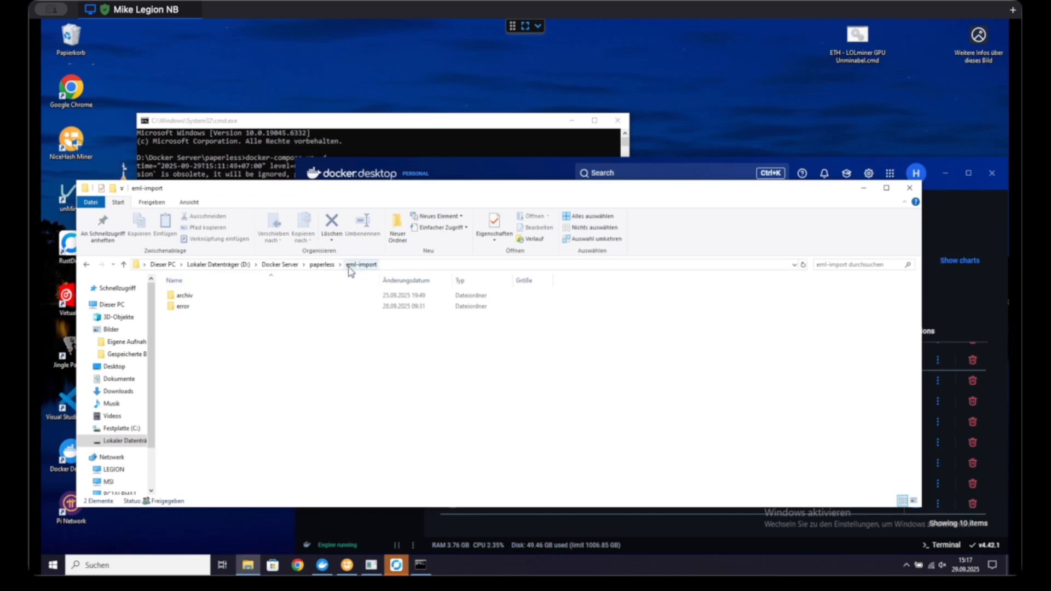
{"action": "double_click", "coordinate": [182, 306]}
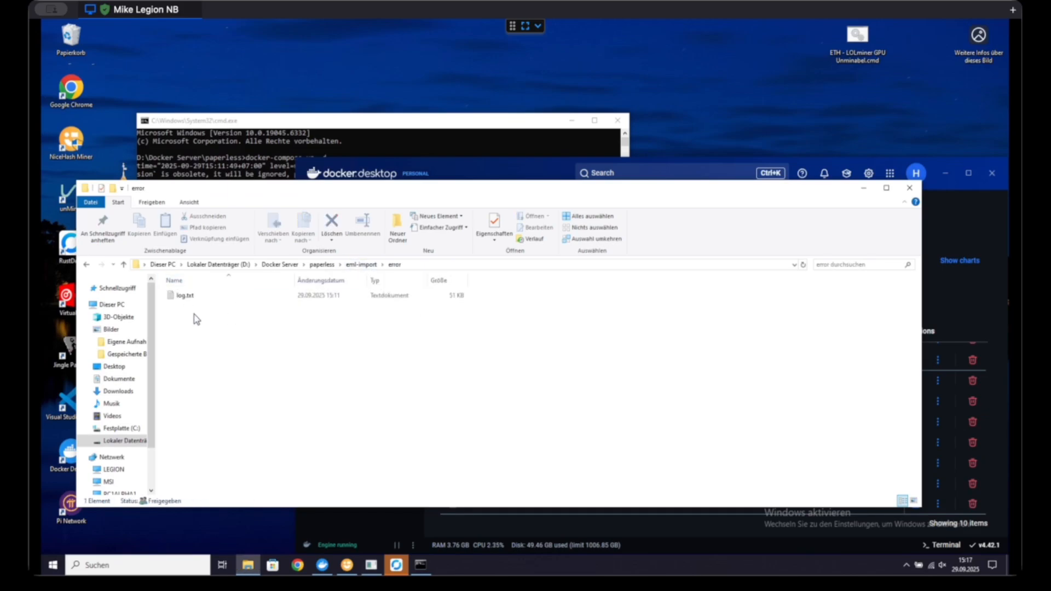
{"action": "left_click", "coordinate": [124, 265]}
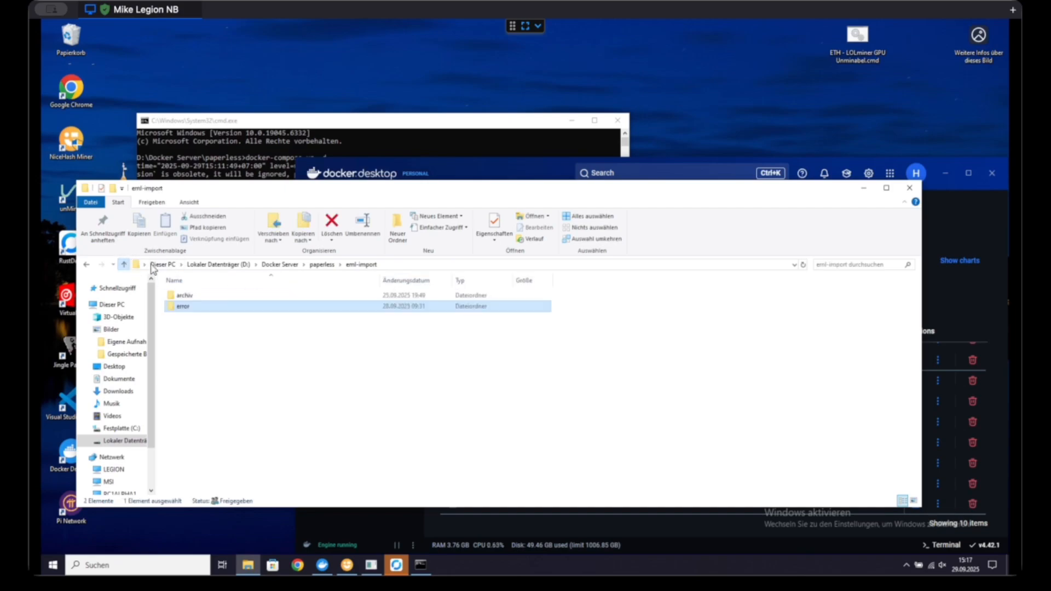
Step: Open archiv\2025\09 in eml-import and widen the name column to show the full file names of the archived emails
{"action": "double_click", "coordinate": [203, 297]}
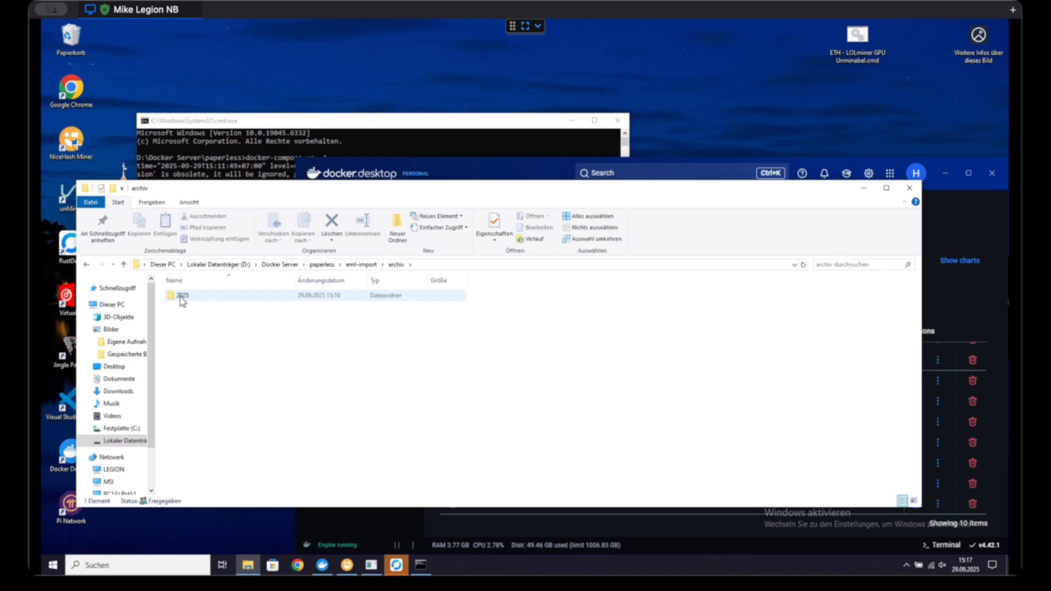
{"action": "double_click", "coordinate": [182, 298]}
{"action": "double_click", "coordinate": [201, 300]}
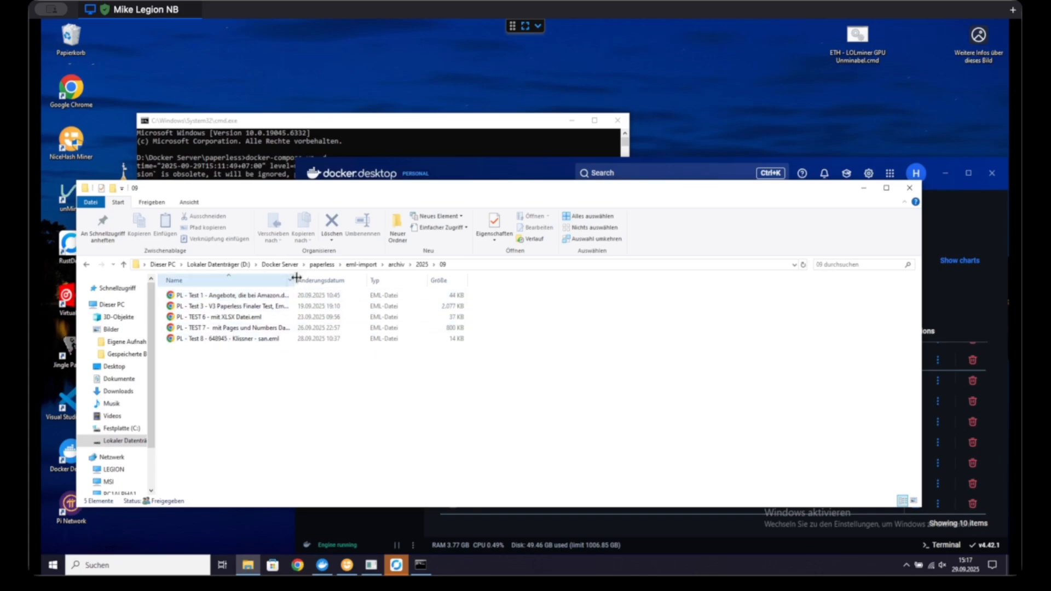
{"action": "left_click_drag", "start_coordinate": [296, 278], "coordinate": [410, 280]}
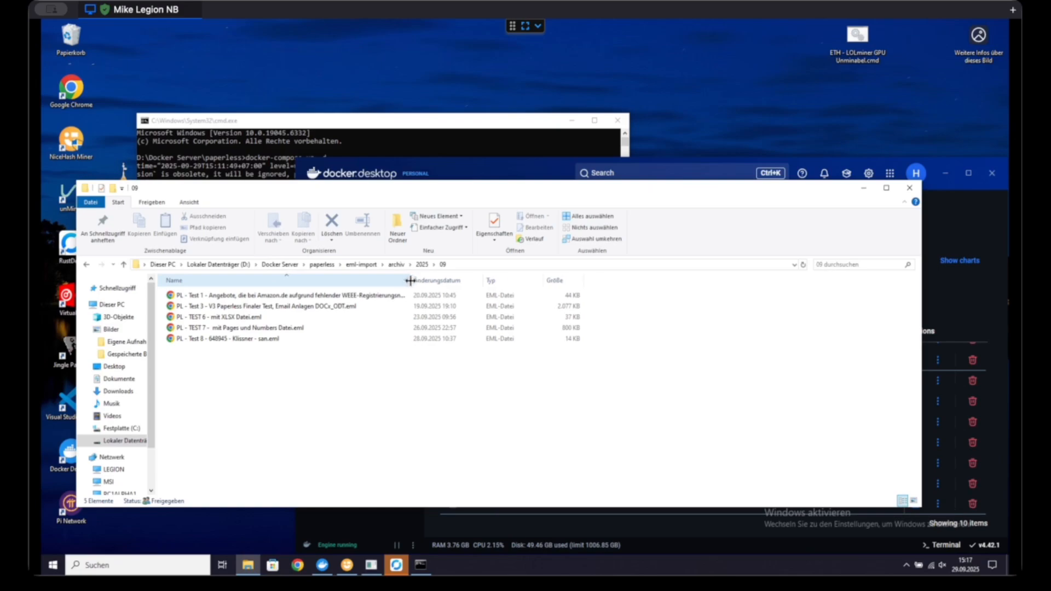
Step: Go back up from the archive folder to the main paperless folder
{"action": "left_click", "coordinate": [123, 266]}
{"action": "left_click", "coordinate": [124, 265]}
{"action": "left_click", "coordinate": [124, 265]}
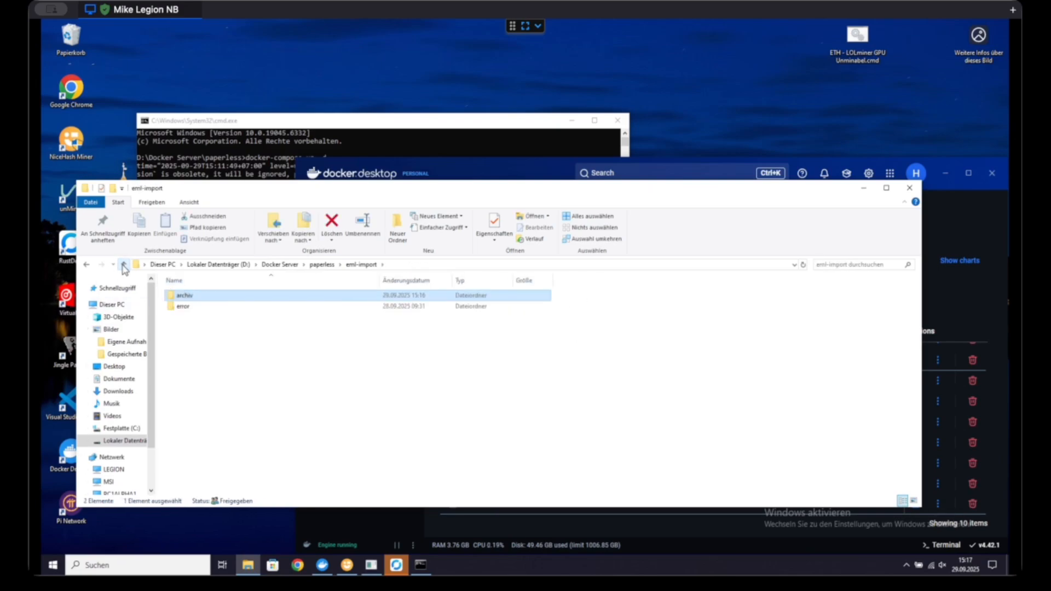
{"action": "left_click", "coordinate": [124, 265]}
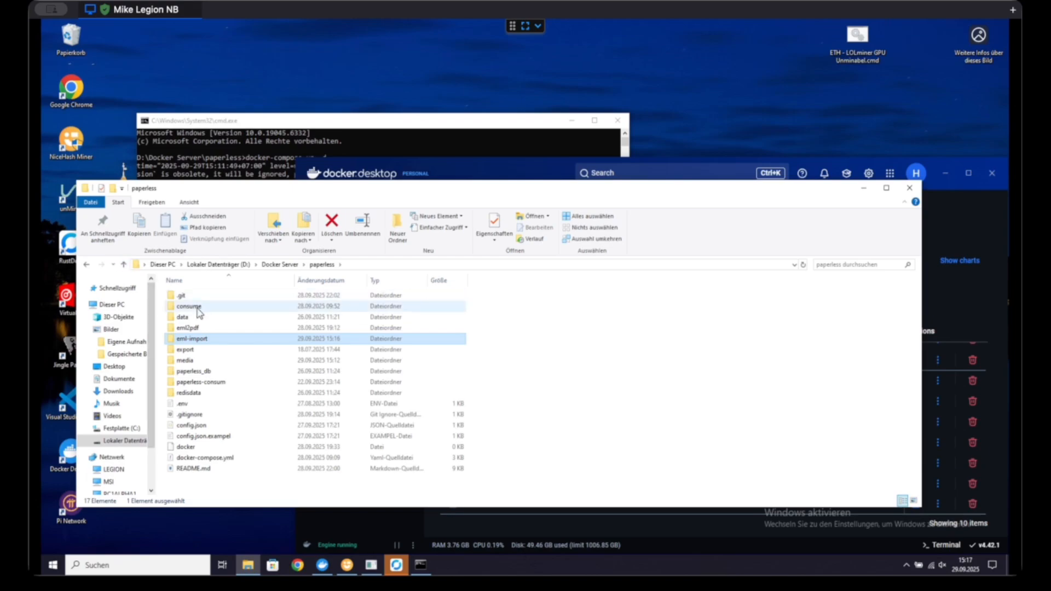
Step: Open the Test 8 PDF from the consume folder, review the converted email and its appended page, and close it
{"action": "double_click", "coordinate": [199, 310]}
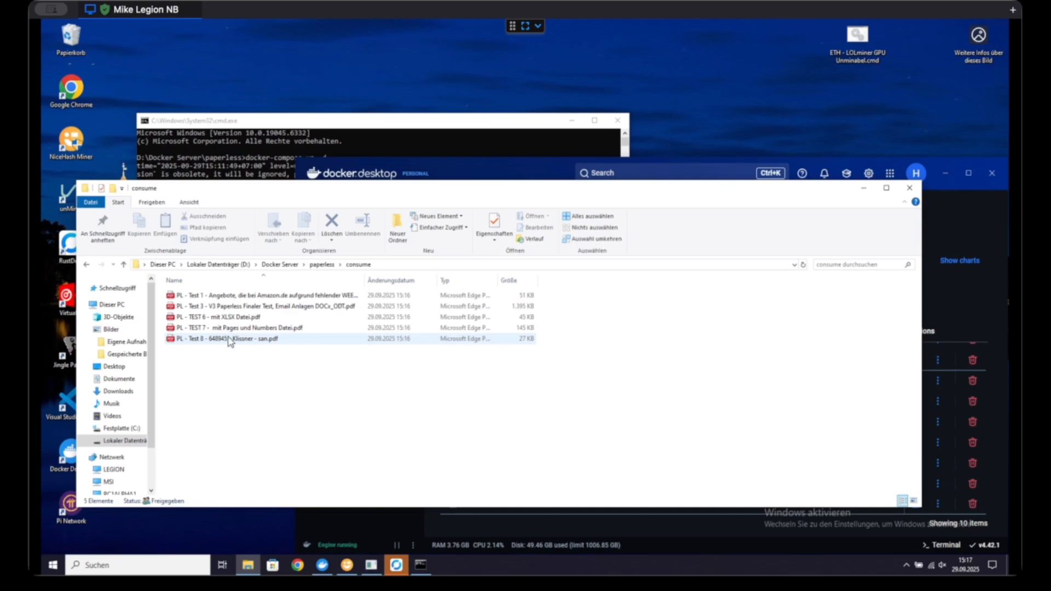
{"action": "double_click", "coordinate": [268, 339]}
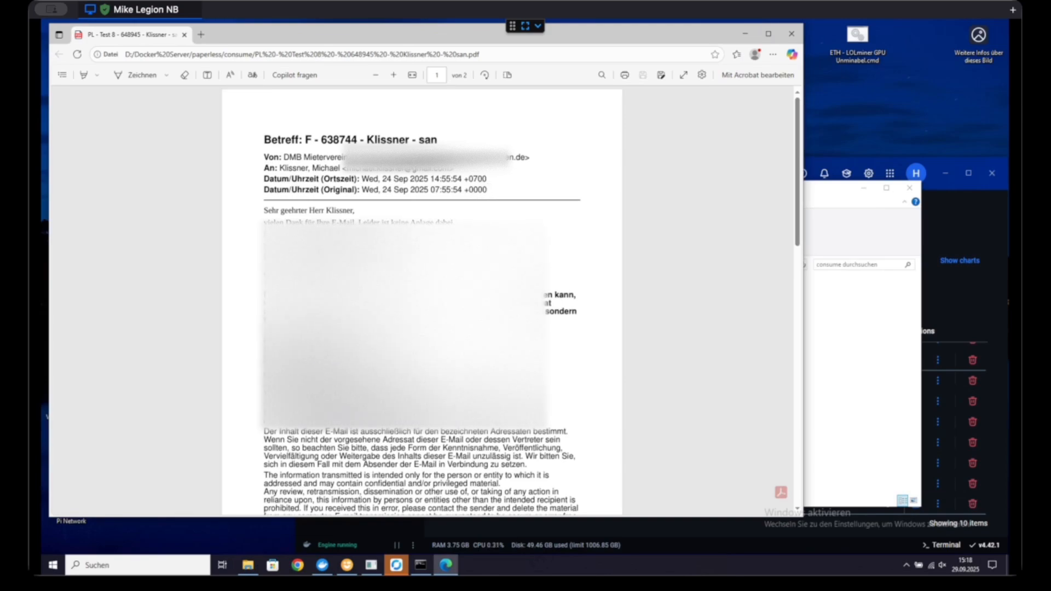
{"action": "scroll", "coordinate": [422, 301], "scroll_direction": "down", "scroll_amount": 1}
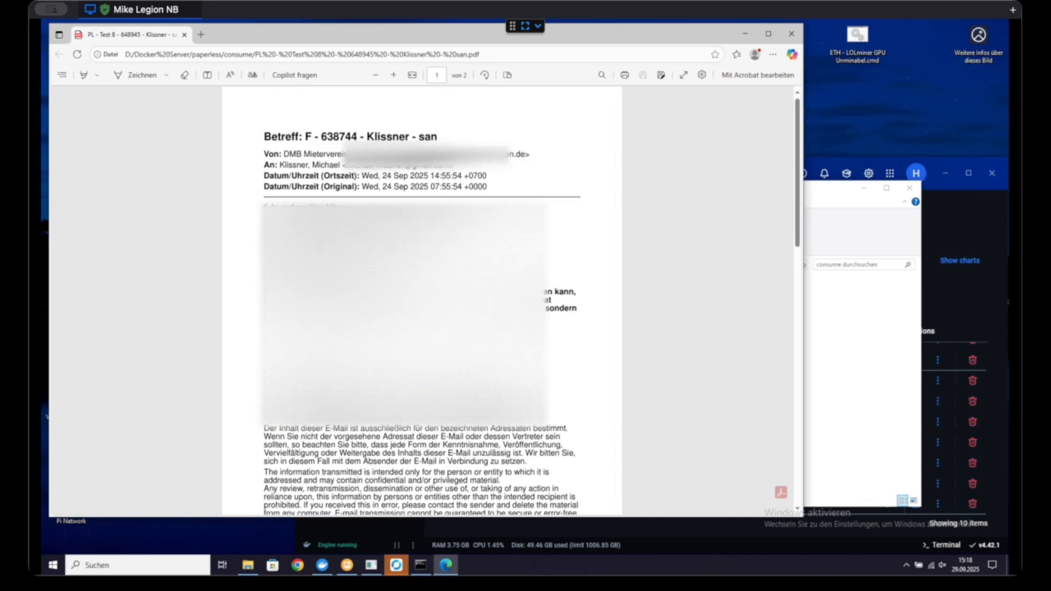
{"action": "scroll", "coordinate": [421, 301], "scroll_direction": "down", "scroll_amount": 3}
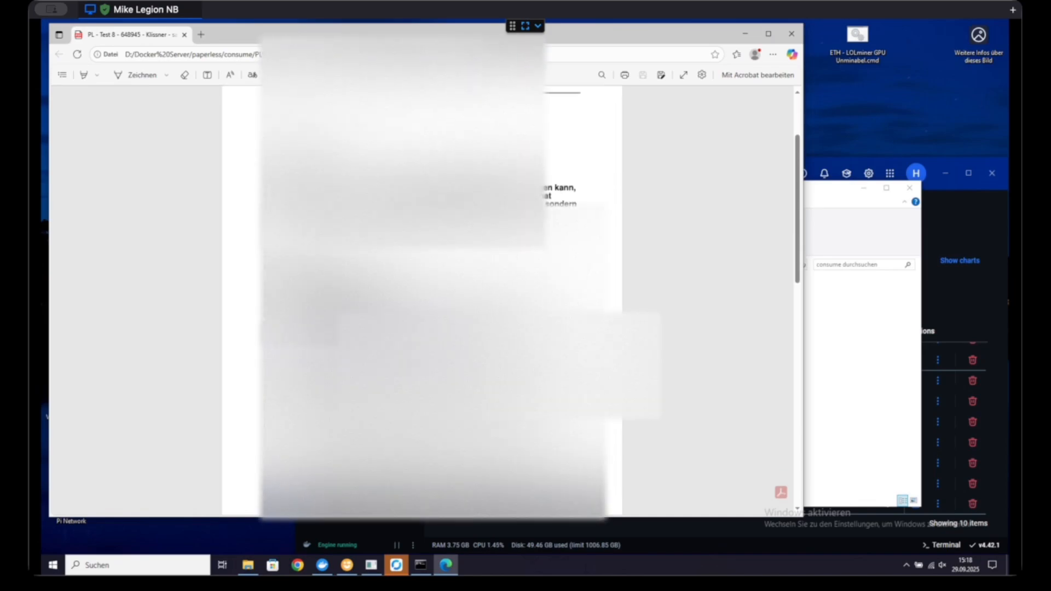
{"action": "scroll", "coordinate": [349, 279], "scroll_direction": "down", "scroll_amount": 10}
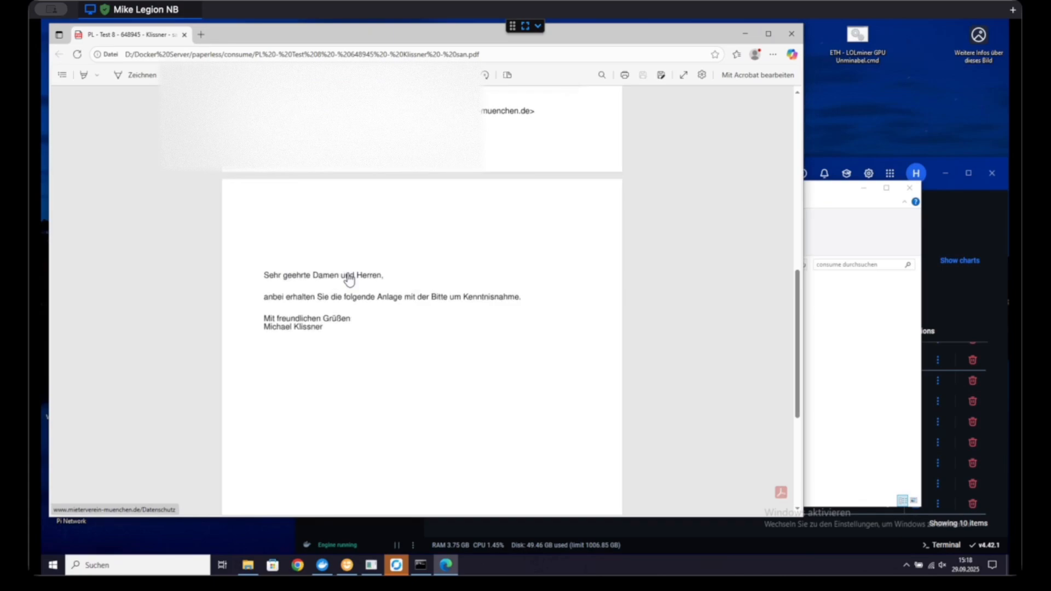
{"action": "scroll", "coordinate": [350, 276], "scroll_direction": "down", "scroll_amount": 8}
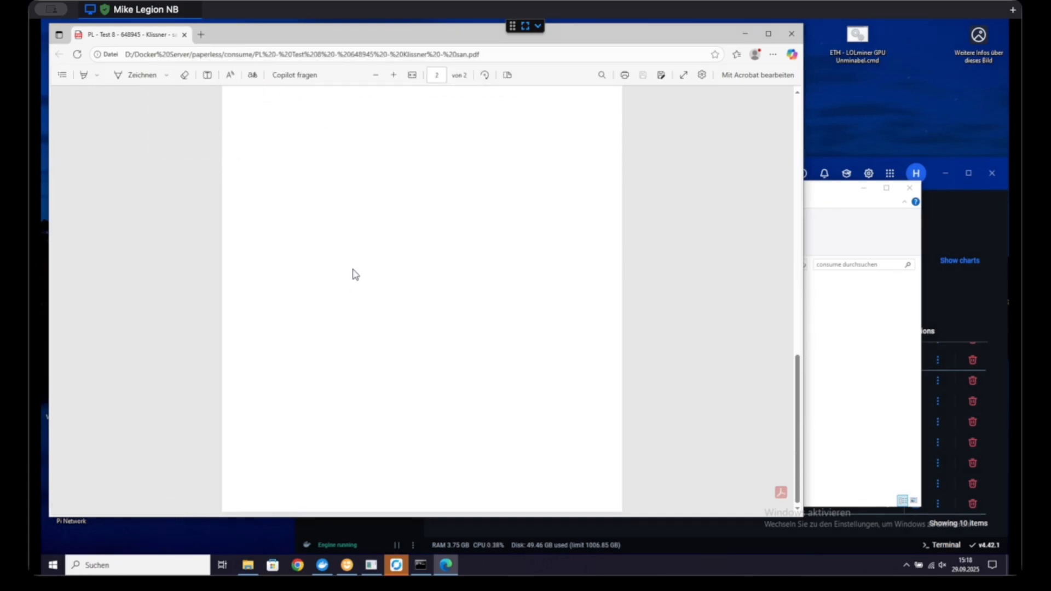
{"action": "scroll", "coordinate": [354, 275], "scroll_direction": "up", "scroll_amount": 5}
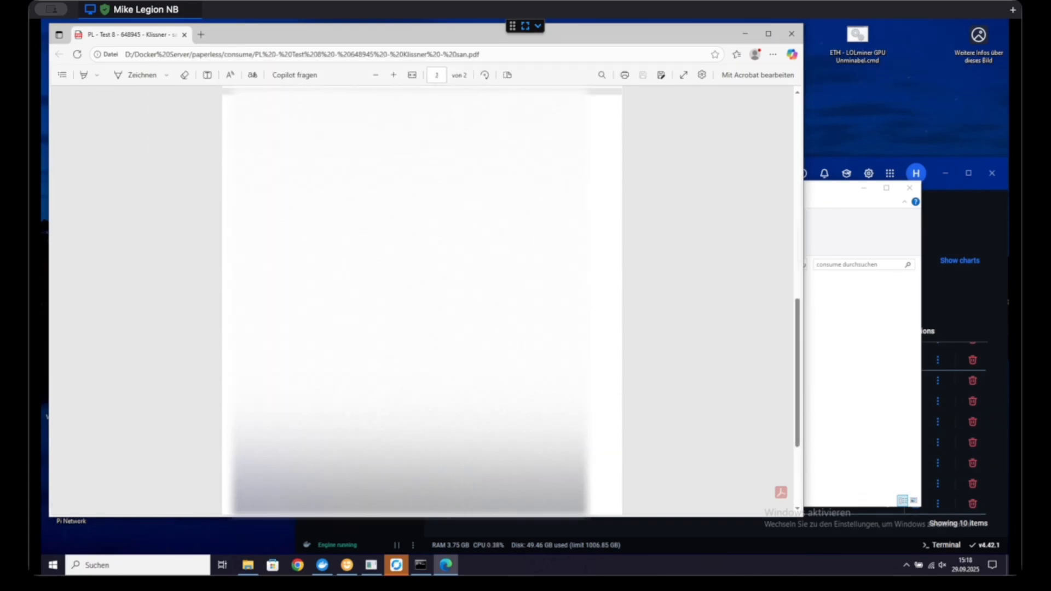
{"action": "scroll", "coordinate": [422, 301], "scroll_direction": "down", "scroll_amount": 3}
{"action": "scroll", "coordinate": [421, 301], "scroll_direction": "up", "scroll_amount": 10}
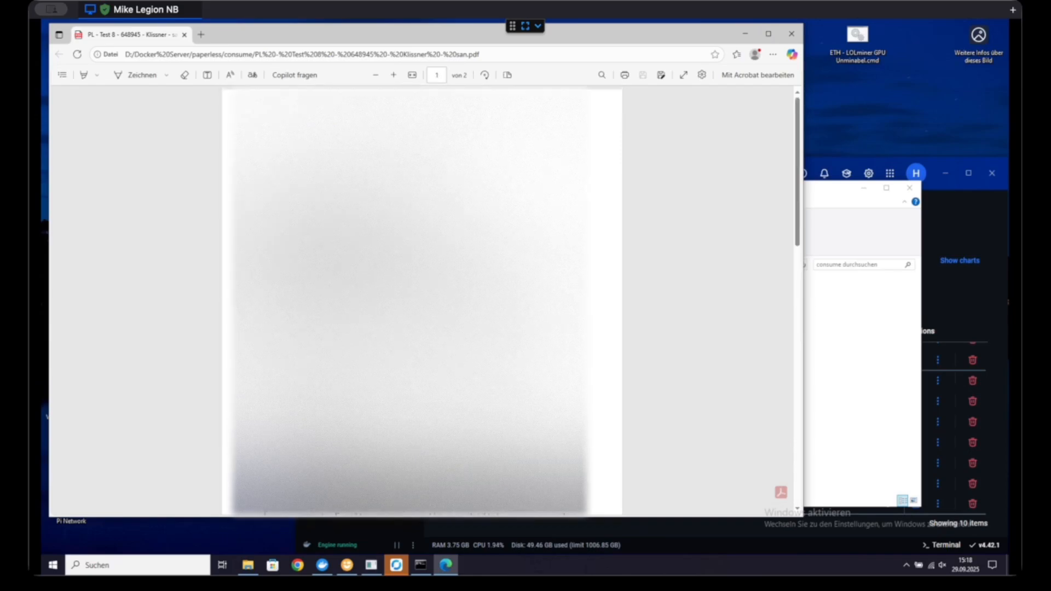
{"action": "scroll", "coordinate": [614, 178], "scroll_direction": "down", "scroll_amount": 2}
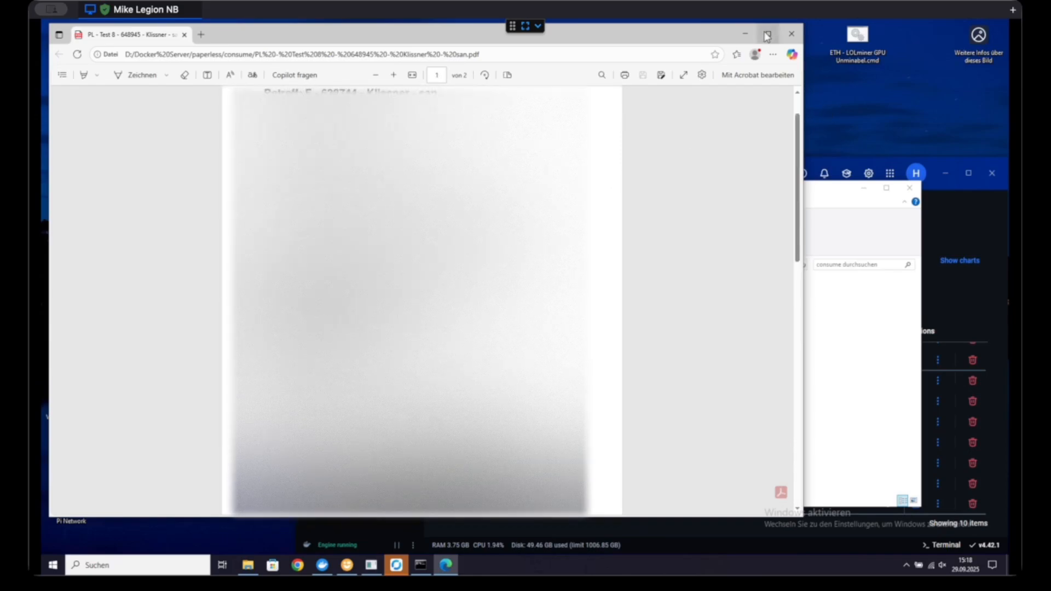
{"action": "left_click", "coordinate": [791, 36]}
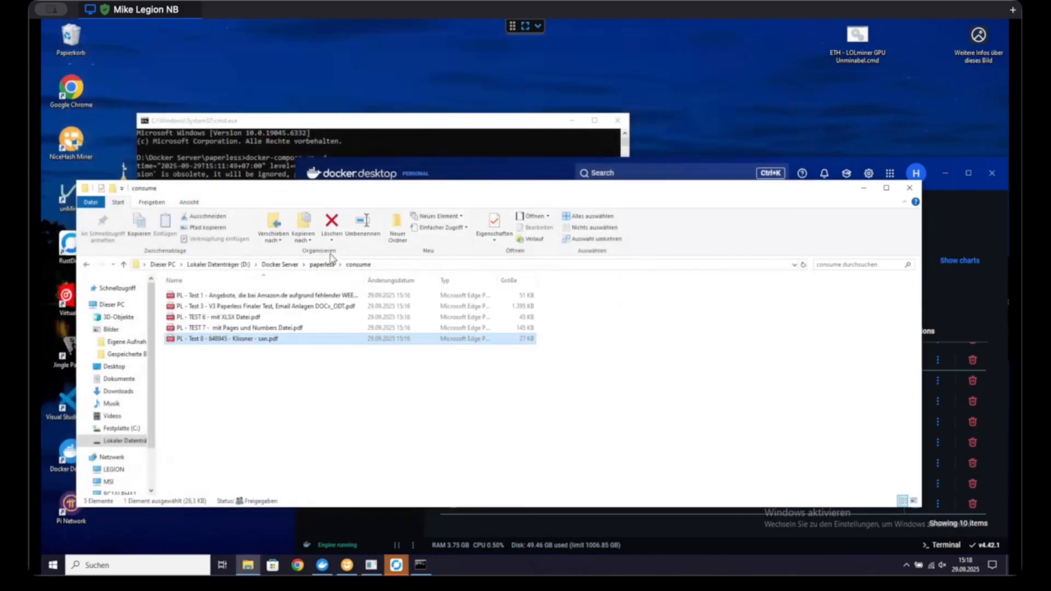
Step: Open the PDF "PL - TEST 7 - mit Pages und Numbers Datei" and examine the email text and the converted Pages attachment
{"action": "double_click", "coordinate": [175, 327]}
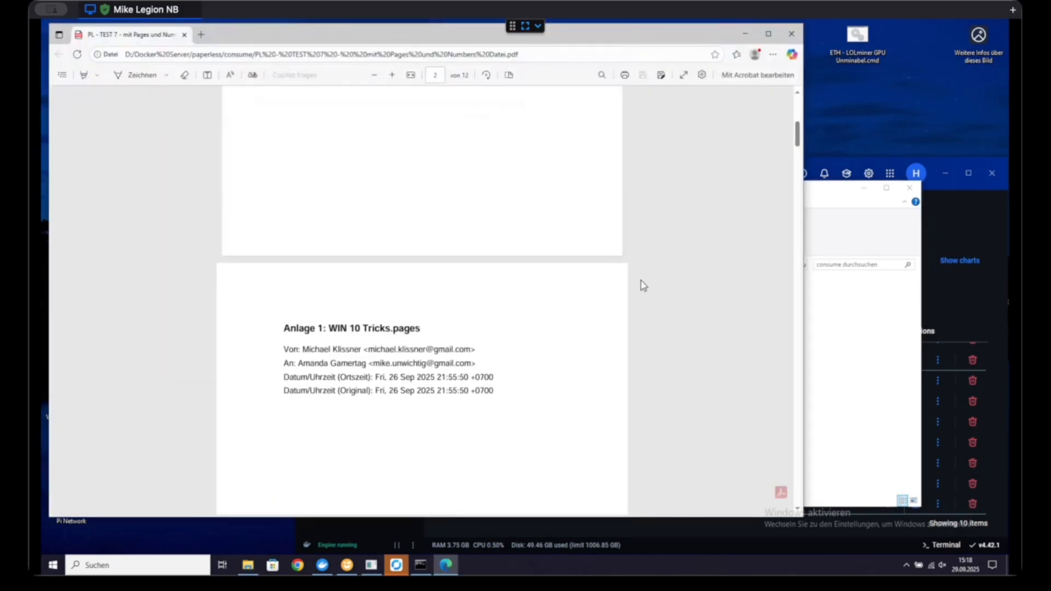
{"action": "scroll", "coordinate": [610, 296], "scroll_direction": "up", "scroll_amount": 7}
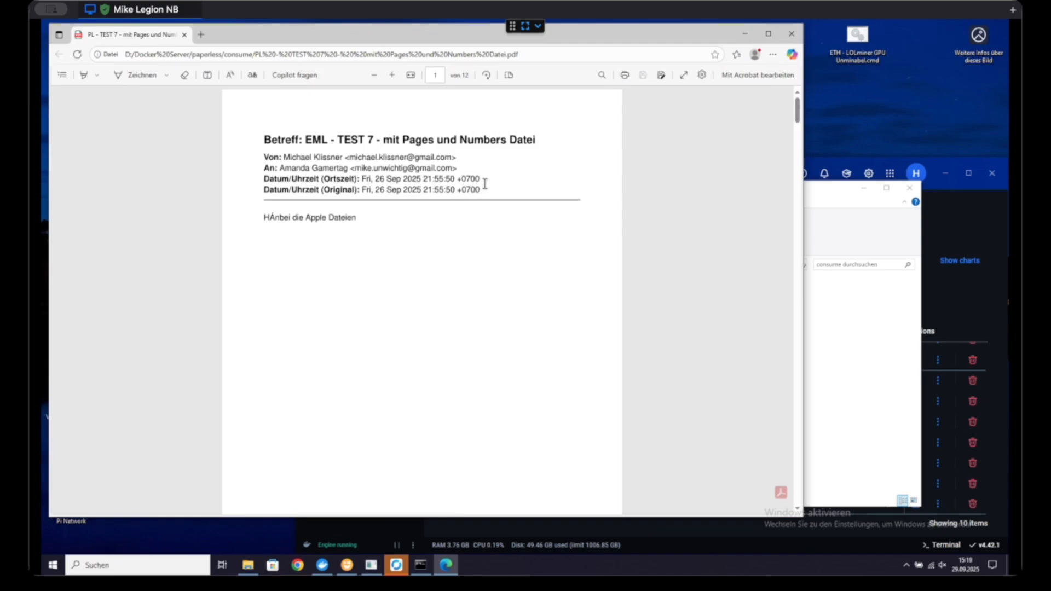
{"action": "scroll", "coordinate": [362, 237], "scroll_direction": "down", "scroll_amount": 3}
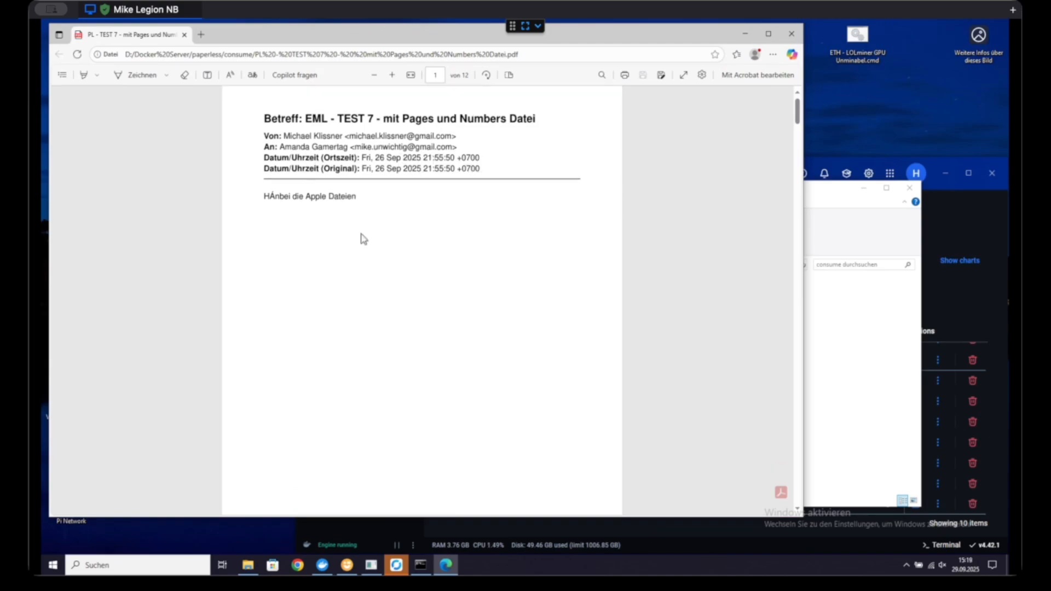
{"action": "scroll", "coordinate": [361, 237], "scroll_direction": "down", "scroll_amount": 5}
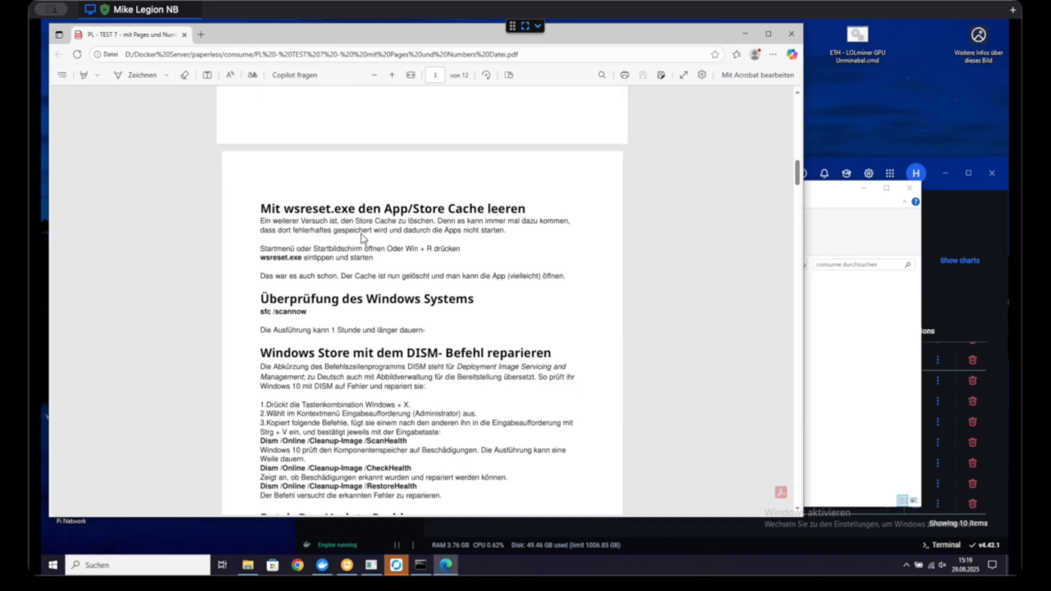
{"action": "scroll", "coordinate": [361, 237], "scroll_direction": "up", "scroll_amount": 3}
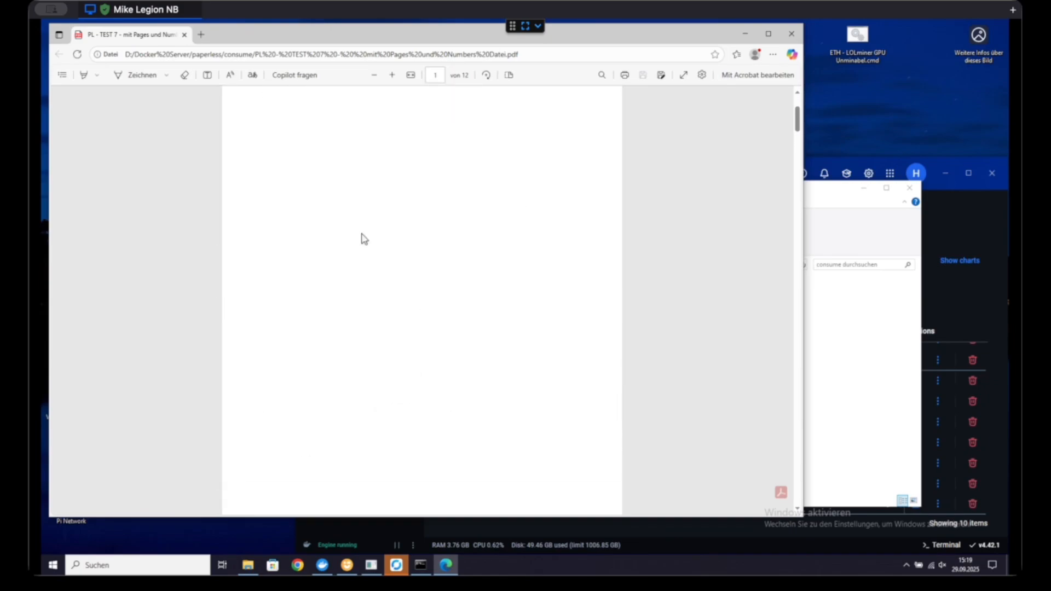
{"action": "scroll", "coordinate": [361, 237], "scroll_direction": "down", "scroll_amount": 3}
{"action": "scroll", "coordinate": [361, 237], "scroll_direction": "down", "scroll_amount": 4}
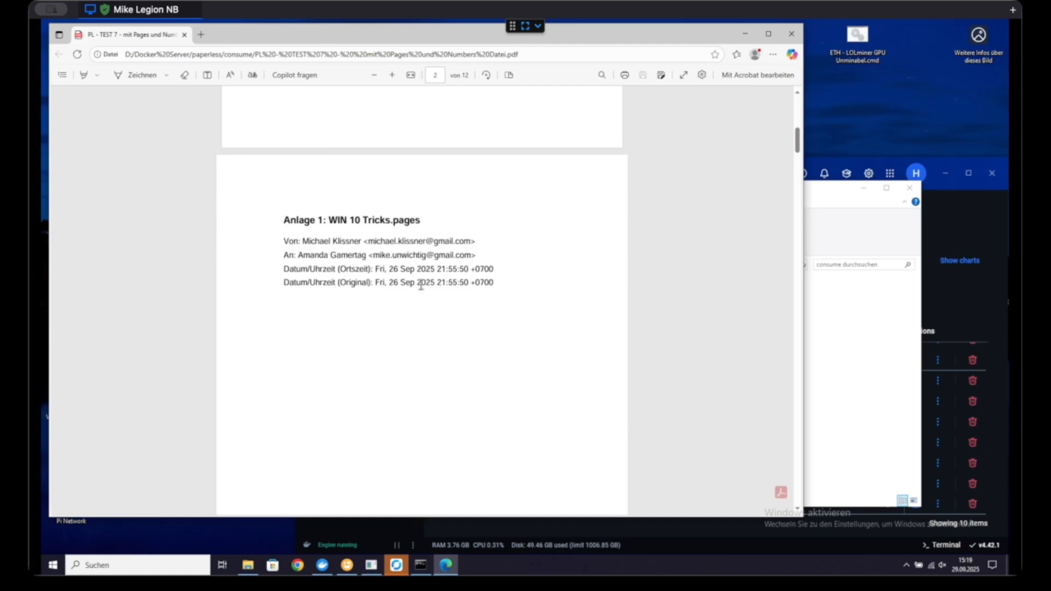
{"action": "scroll", "coordinate": [425, 338], "scroll_direction": "down", "scroll_amount": 10}
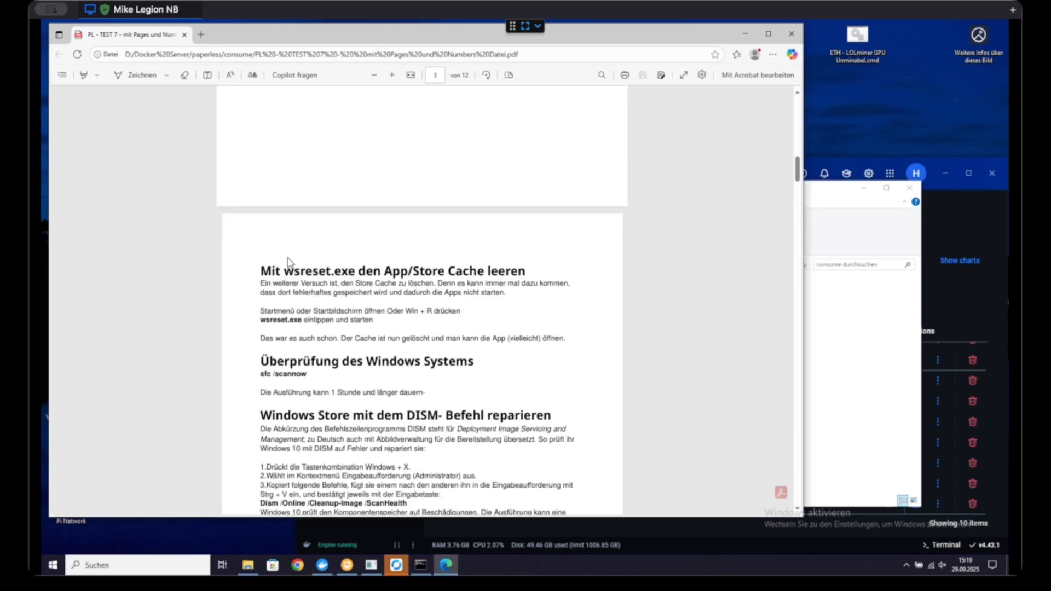
{"action": "scroll", "coordinate": [411, 324], "scroll_direction": "down", "scroll_amount": 5}
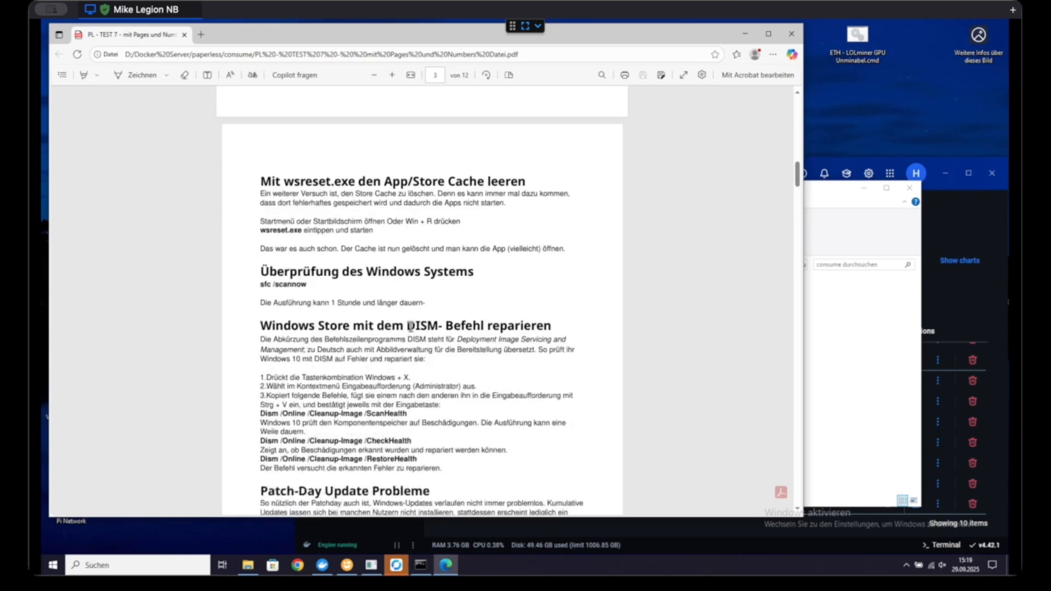
{"action": "scroll", "coordinate": [414, 322], "scroll_direction": "down", "scroll_amount": 12}
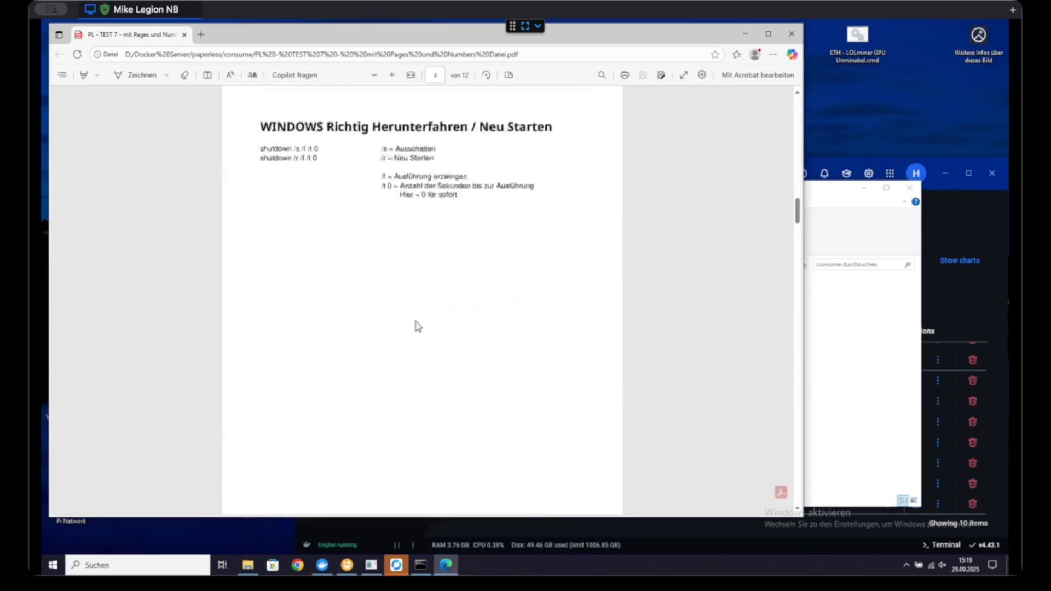
Step: Examine the cover page of the Numbers attachment (Anlage 2) and its converted Rezept table pages
{"action": "scroll", "coordinate": [418, 325], "scroll_direction": "down", "scroll_amount": 10}
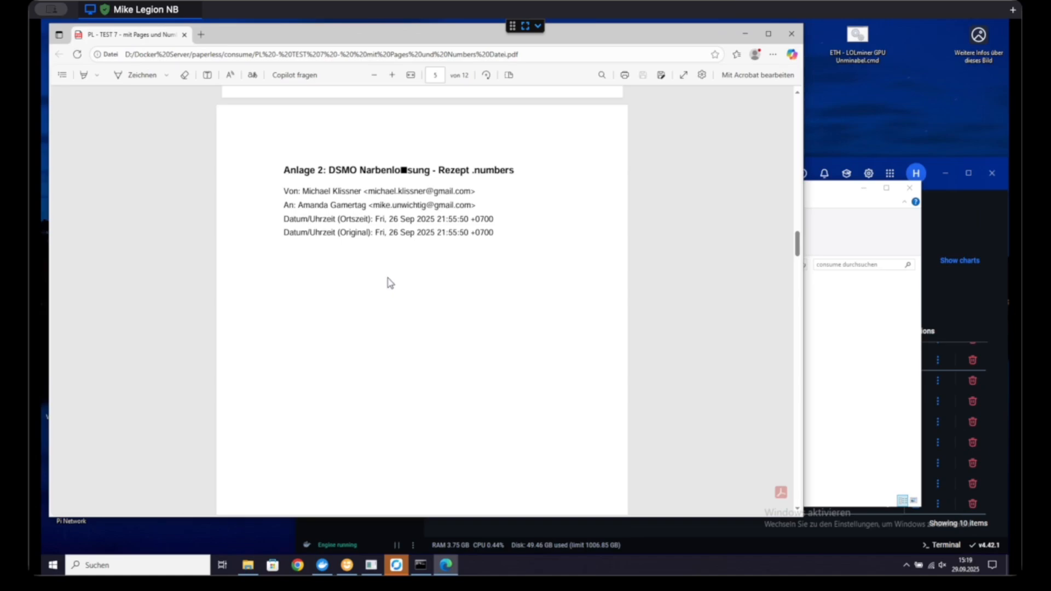
{"action": "scroll", "coordinate": [390, 284], "scroll_direction": "down", "scroll_amount": 5}
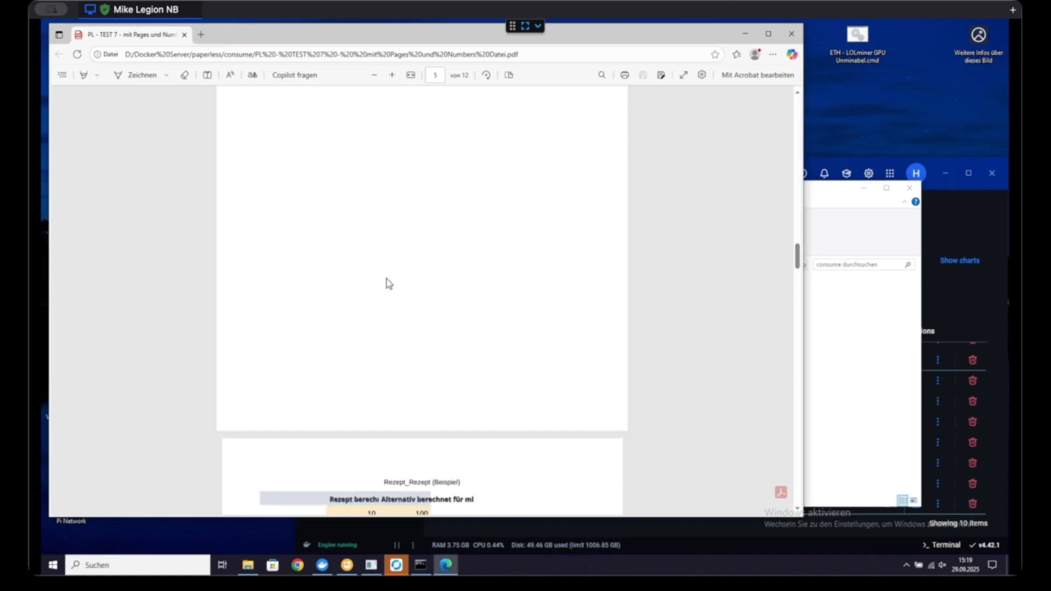
{"action": "scroll", "coordinate": [389, 284], "scroll_direction": "down", "scroll_amount": 5}
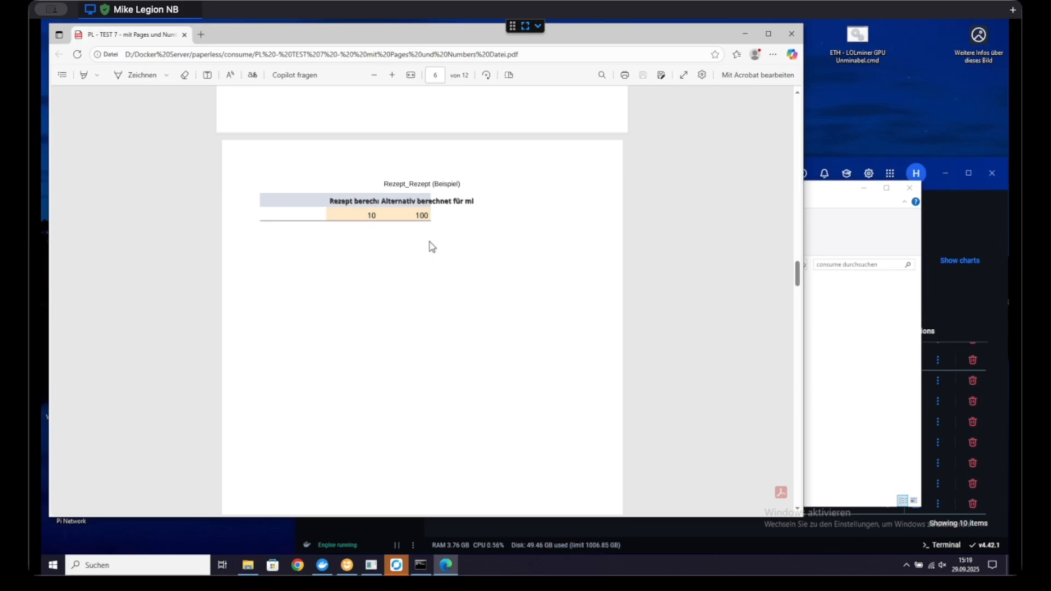
{"action": "scroll", "coordinate": [432, 247], "scroll_direction": "down", "scroll_amount": 4}
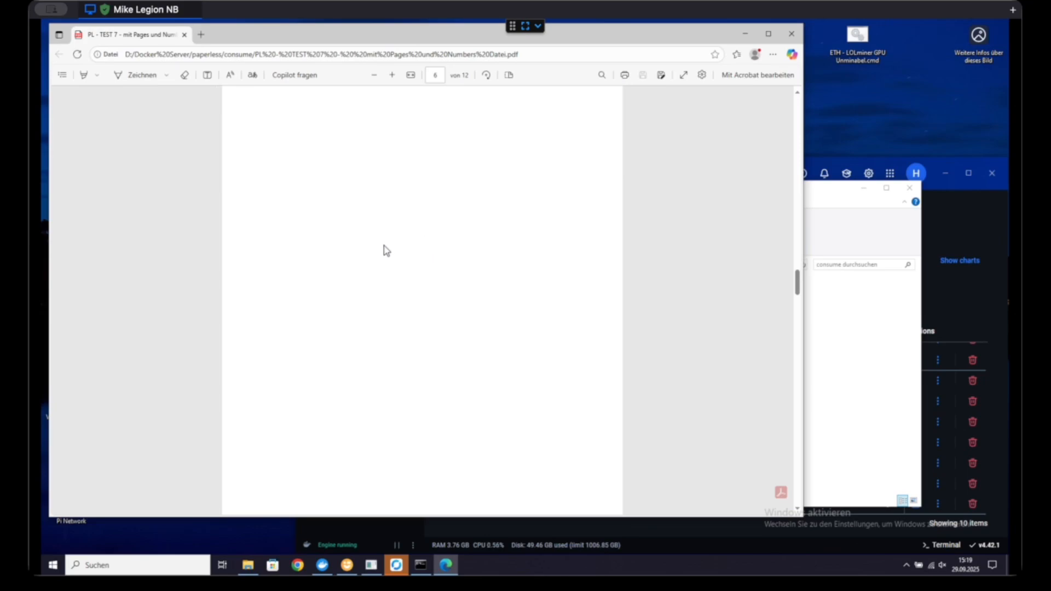
{"action": "scroll", "coordinate": [444, 243], "scroll_direction": "up", "scroll_amount": 17}
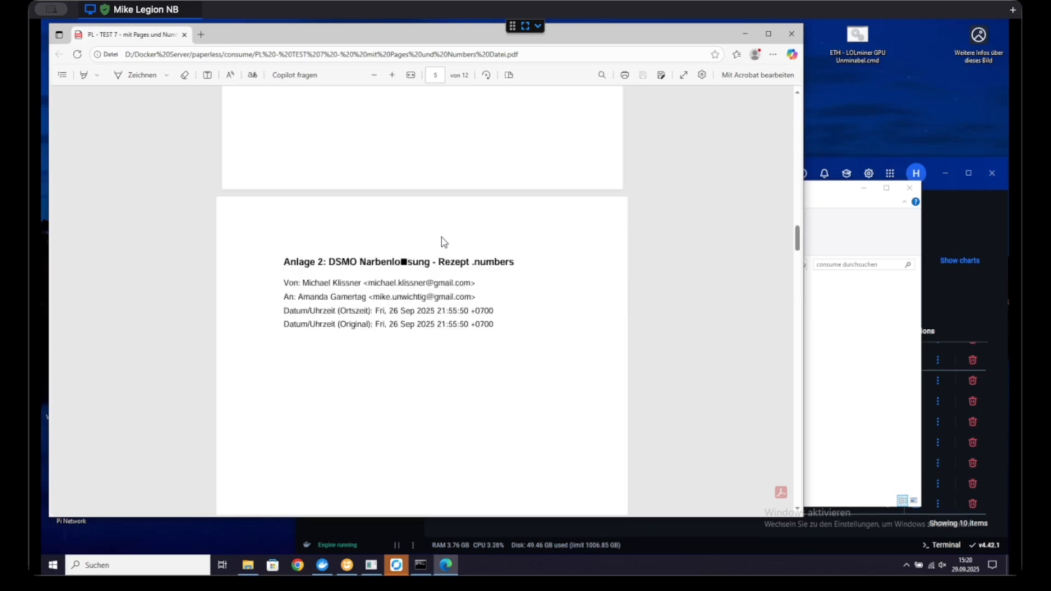
{"action": "scroll", "coordinate": [444, 243], "scroll_direction": "down", "scroll_amount": 9}
{"action": "scroll", "coordinate": [444, 242], "scroll_direction": "down", "scroll_amount": 7}
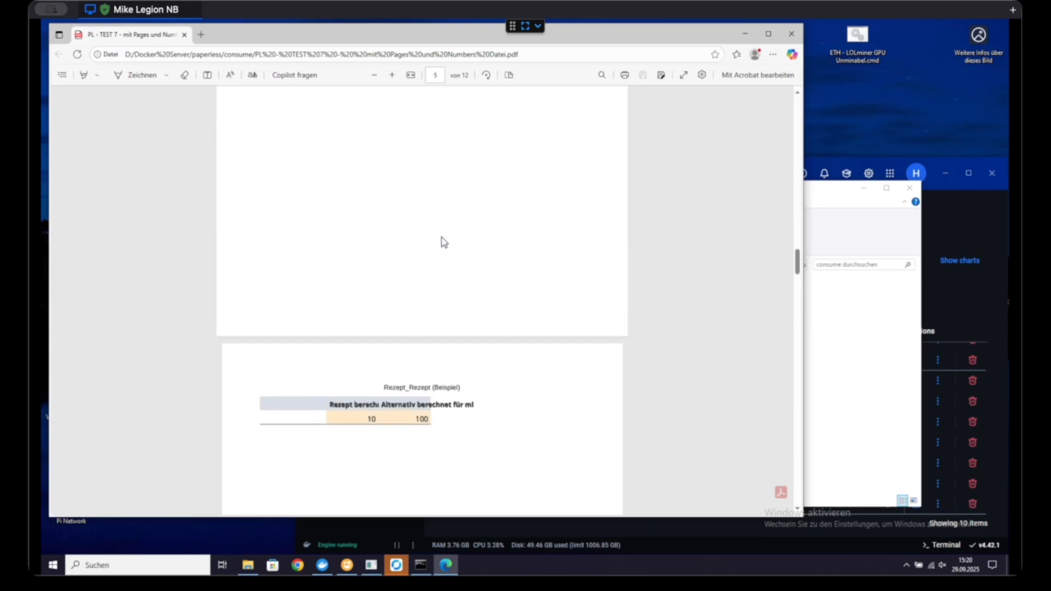
{"action": "scroll", "coordinate": [444, 242], "scroll_direction": "down", "scroll_amount": 4}
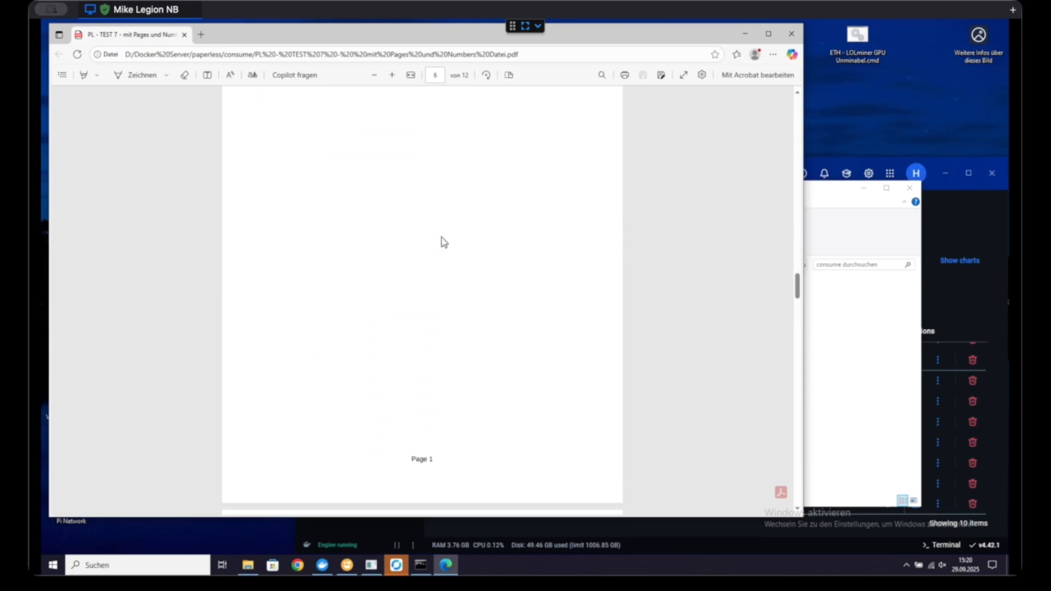
{"action": "scroll", "coordinate": [444, 243], "scroll_direction": "down", "scroll_amount": 3}
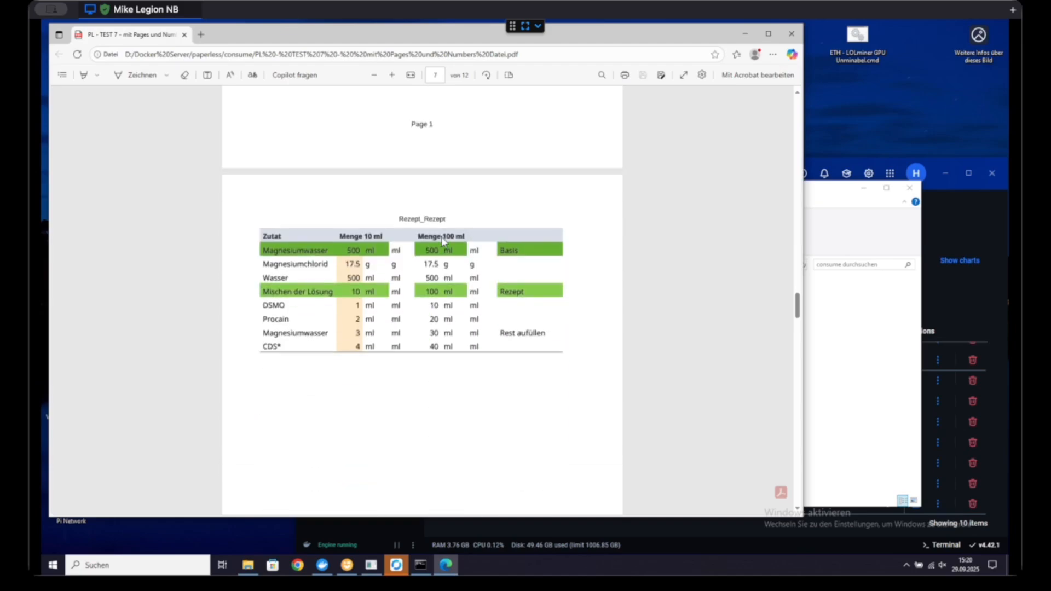
{"action": "scroll", "coordinate": [423, 276], "scroll_direction": "down", "scroll_amount": 7}
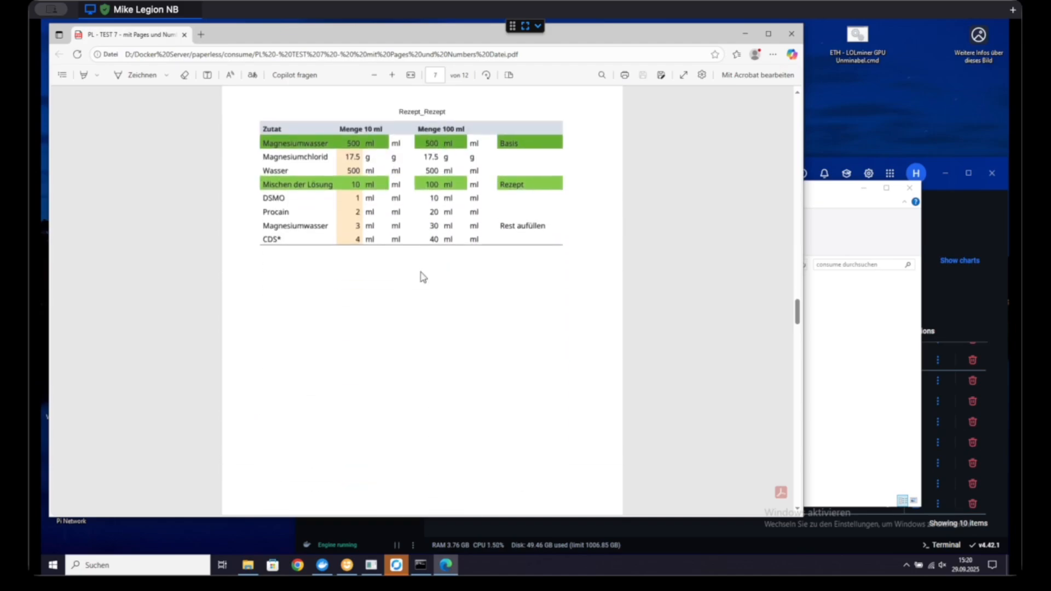
{"action": "scroll", "coordinate": [423, 277], "scroll_direction": "down", "scroll_amount": 10}
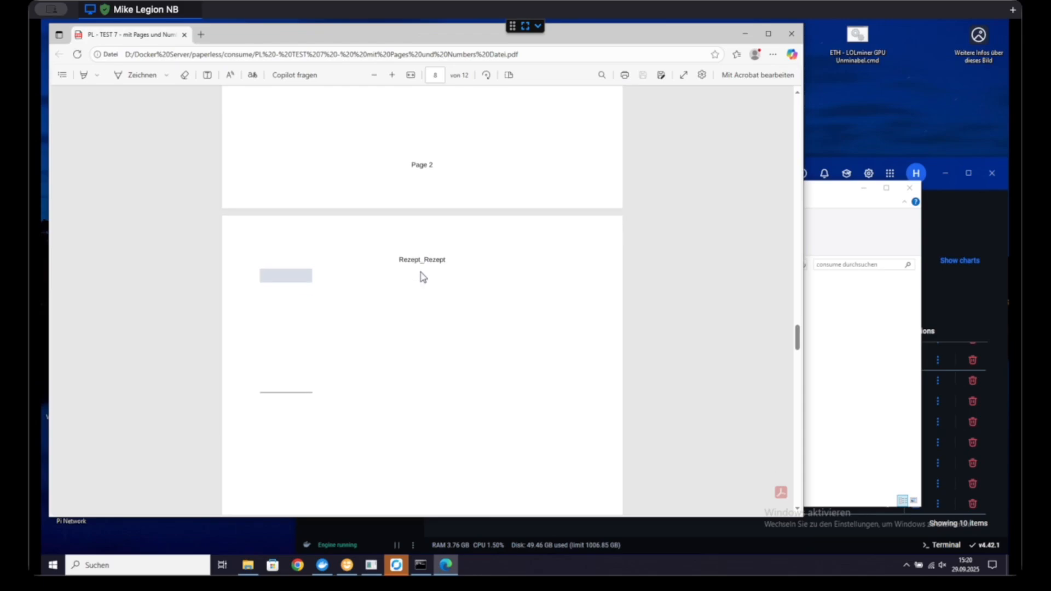
Step: Check how the Rezept_Graphics pages of the Numbers attachment were split across pages and close the TEST 7 PDF
{"action": "scroll", "coordinate": [423, 277], "scroll_direction": "down", "scroll_amount": 12}
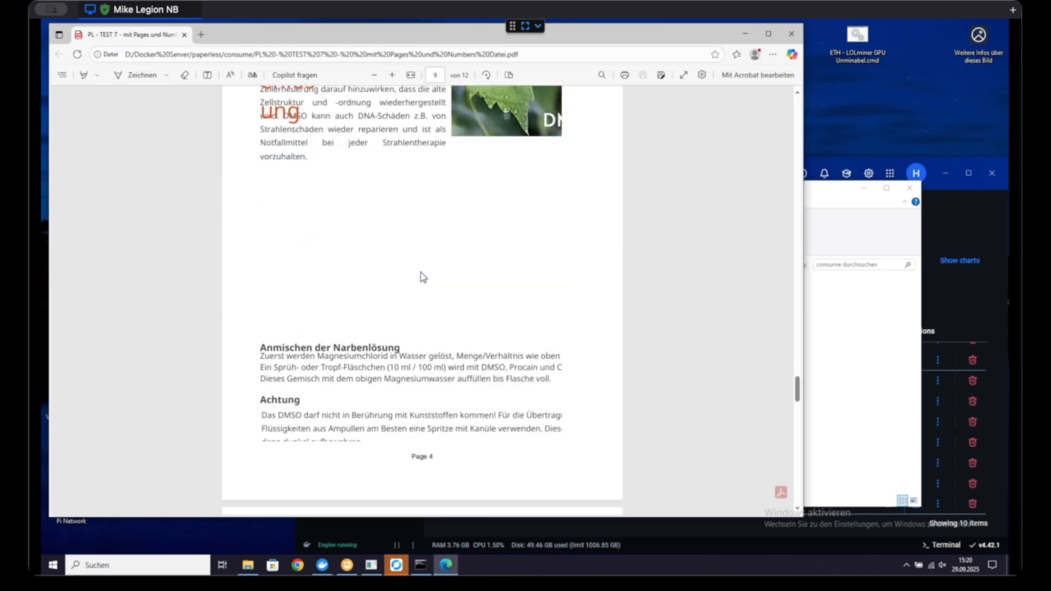
{"action": "scroll", "coordinate": [420, 282], "scroll_direction": "down", "scroll_amount": 10}
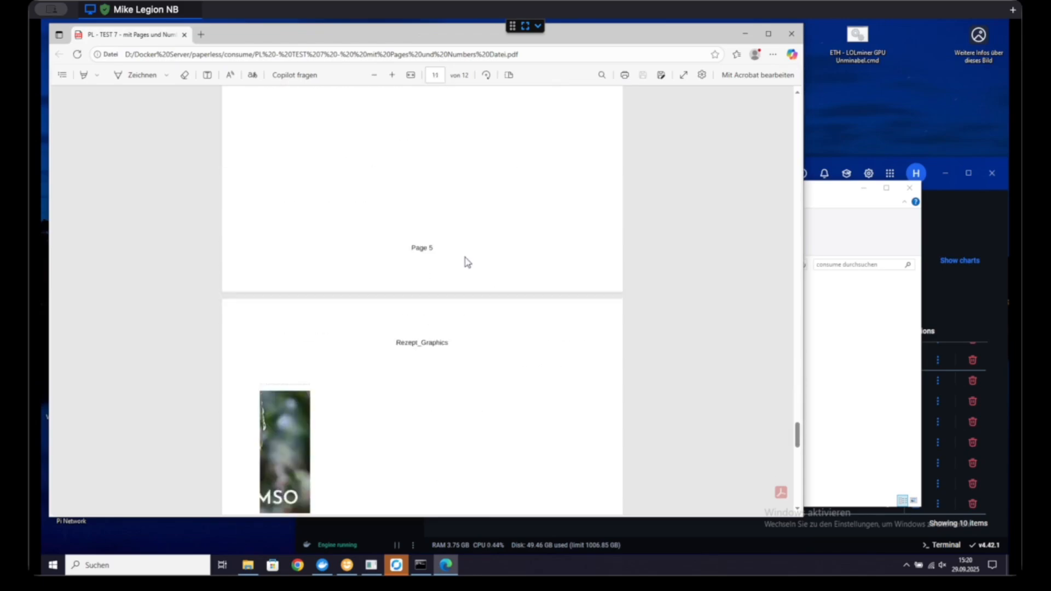
{"action": "scroll", "coordinate": [444, 270], "scroll_direction": "down", "scroll_amount": 1}
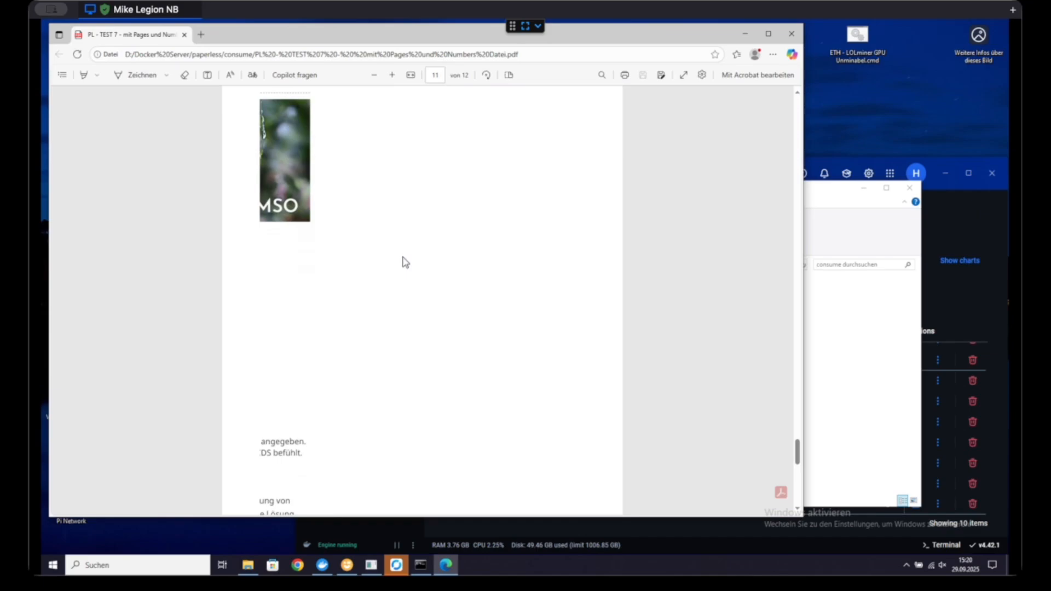
{"action": "scroll", "coordinate": [408, 261], "scroll_direction": "down", "scroll_amount": 5}
{"action": "scroll", "coordinate": [422, 256], "scroll_direction": "up", "scroll_amount": 1}
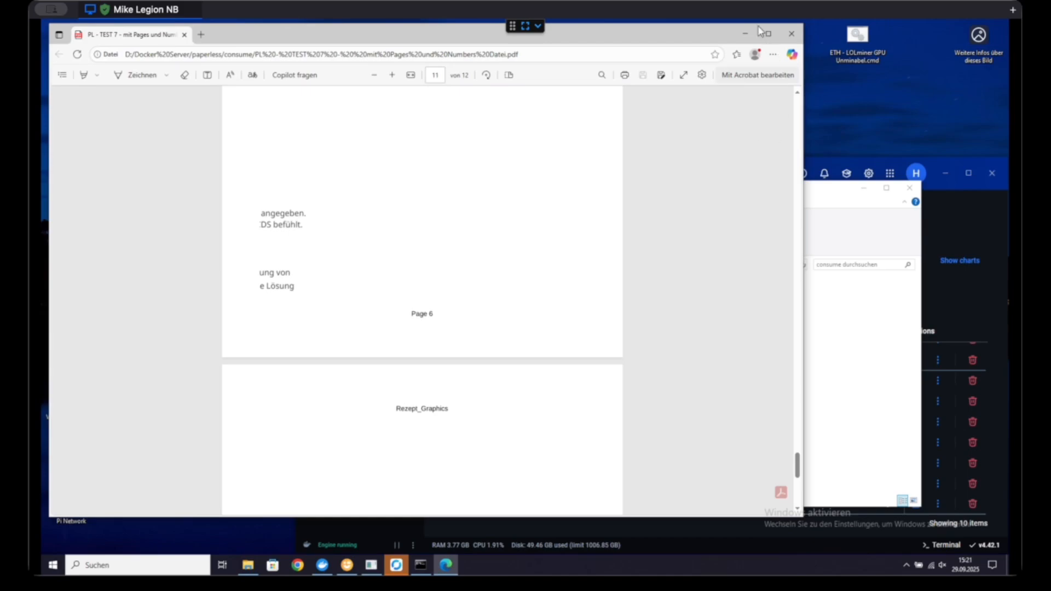
{"action": "left_click", "coordinate": [792, 36]}
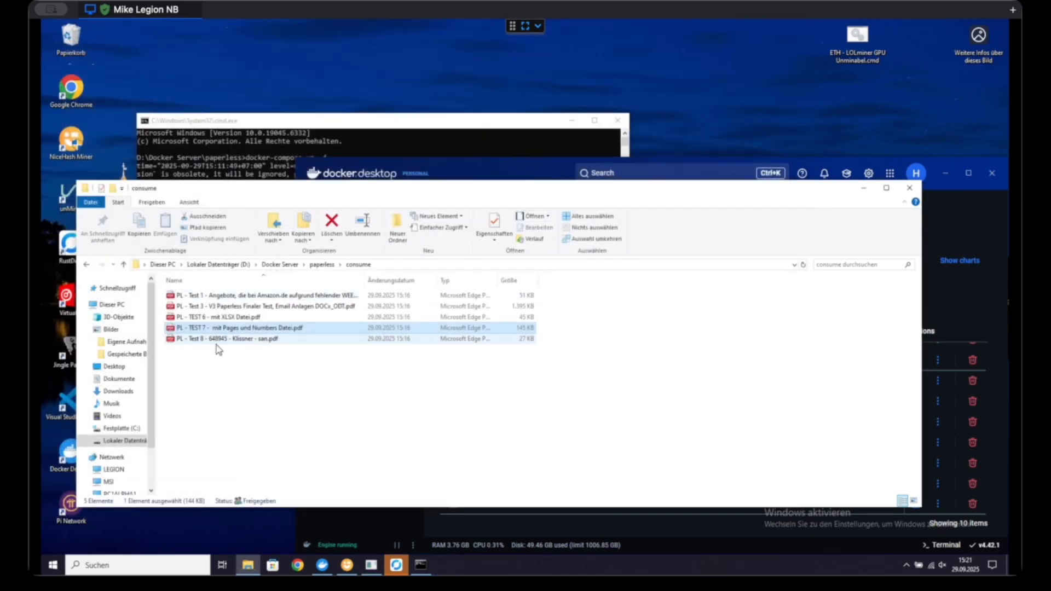
Step: Open the PDF "PL - TEST 6 - mit XLSX Datei" and examine the email text and the Tagesplan.xlsx cover page
{"action": "double_click", "coordinate": [269, 318]}
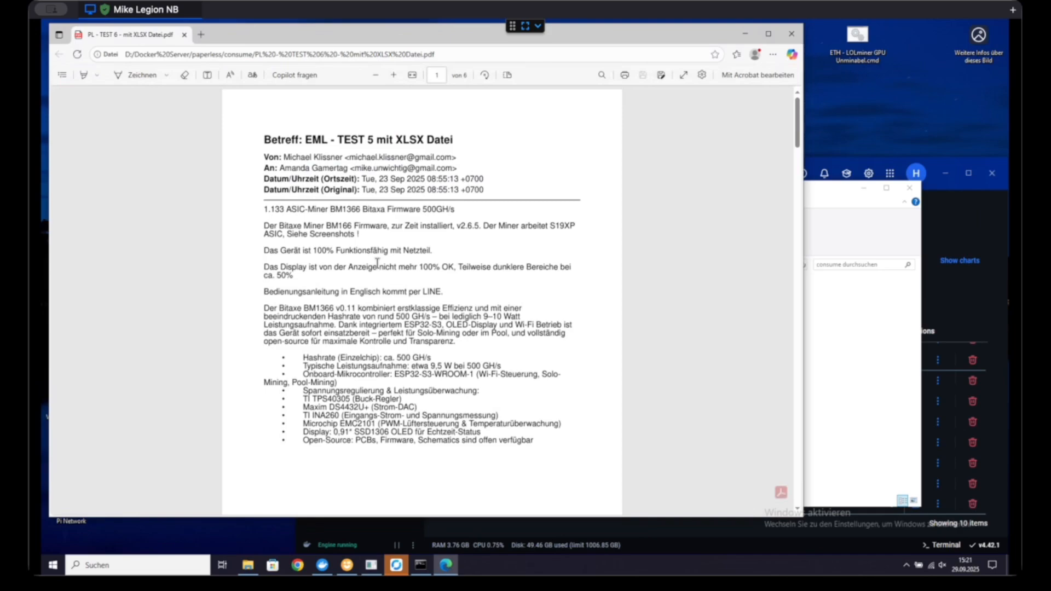
{"action": "scroll", "coordinate": [377, 264], "scroll_direction": "down", "scroll_amount": 10}
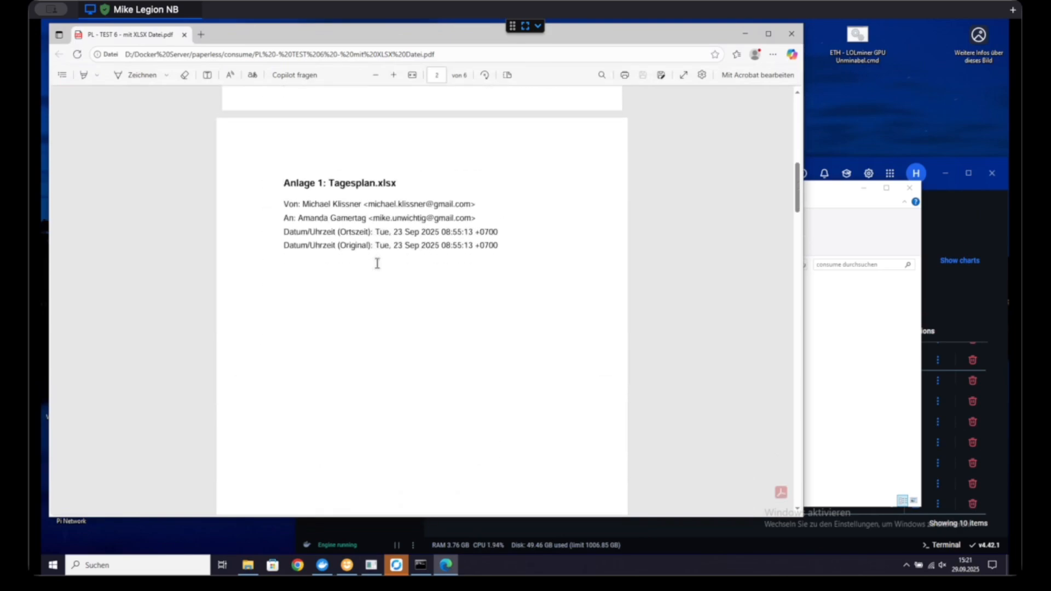
{"action": "scroll", "coordinate": [377, 264], "scroll_direction": "down", "scroll_amount": 8}
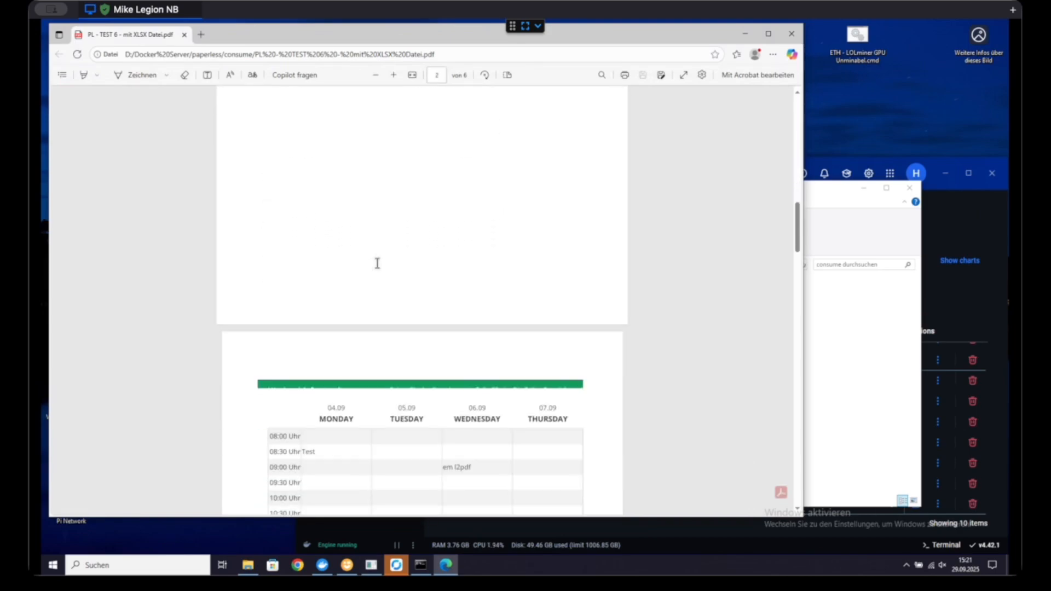
Step: Check how the Tagesplan.xlsx weekly schedule was split across the converted pages and close the TEST 6 PDF
{"action": "scroll", "coordinate": [377, 263], "scroll_direction": "down", "scroll_amount": 10}
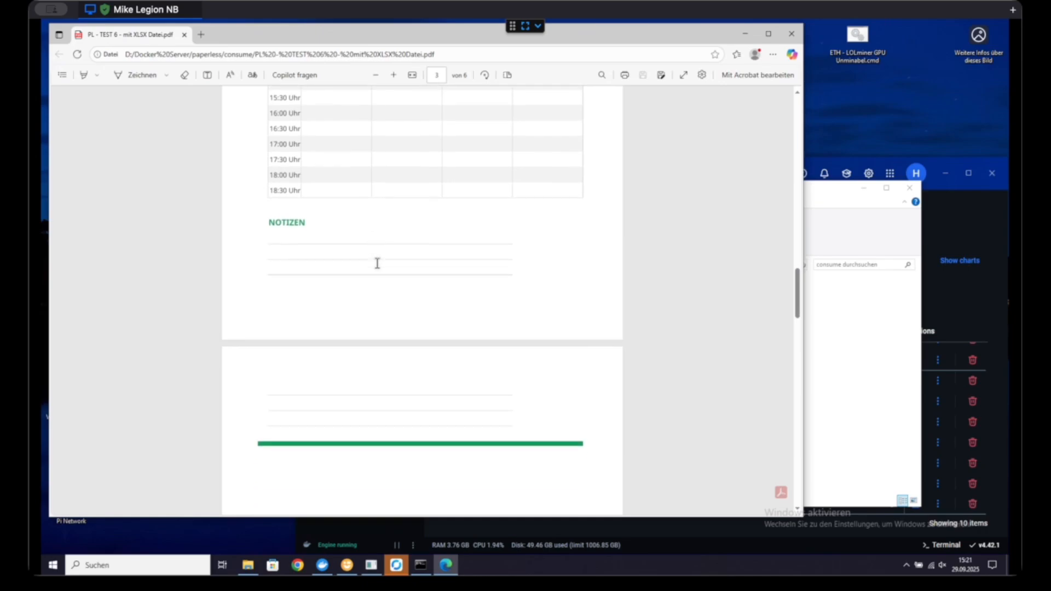
{"action": "scroll", "coordinate": [377, 263], "scroll_direction": "down", "scroll_amount": 2}
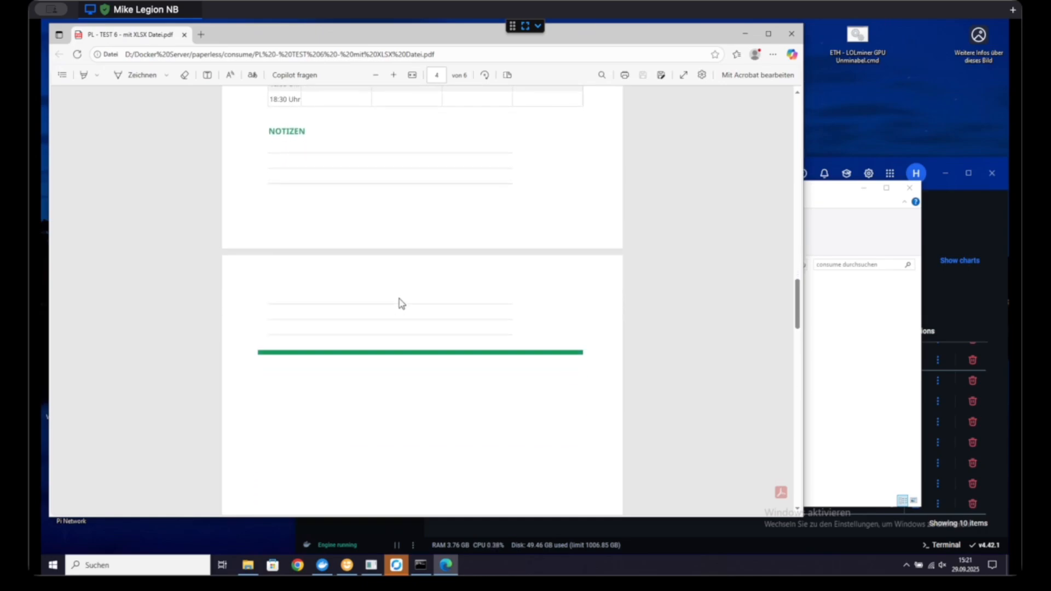
{"action": "scroll", "coordinate": [402, 303], "scroll_direction": "down", "scroll_amount": 5}
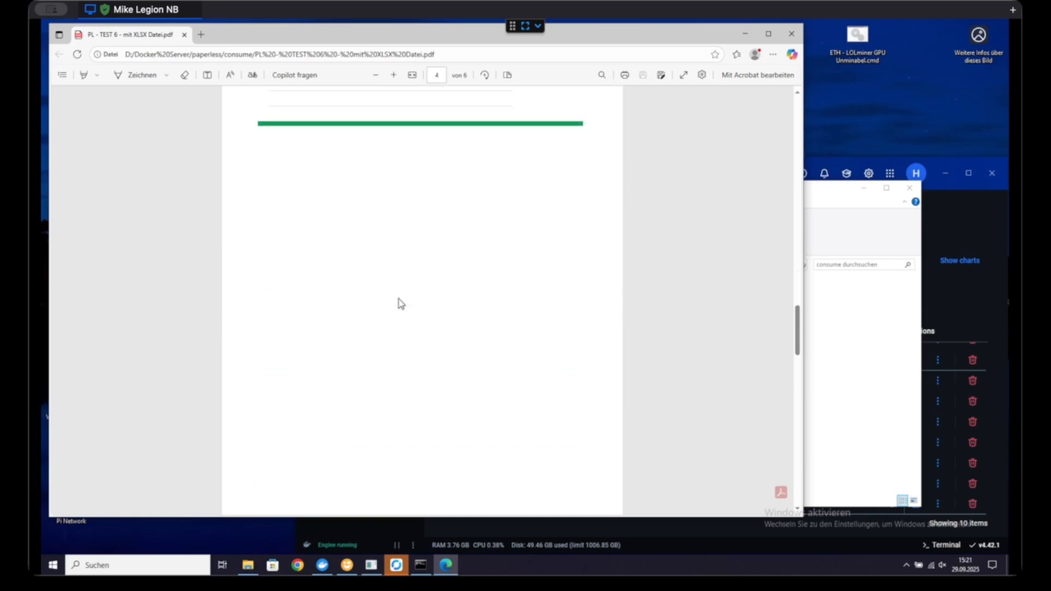
{"action": "scroll", "coordinate": [401, 304], "scroll_direction": "down", "scroll_amount": 10}
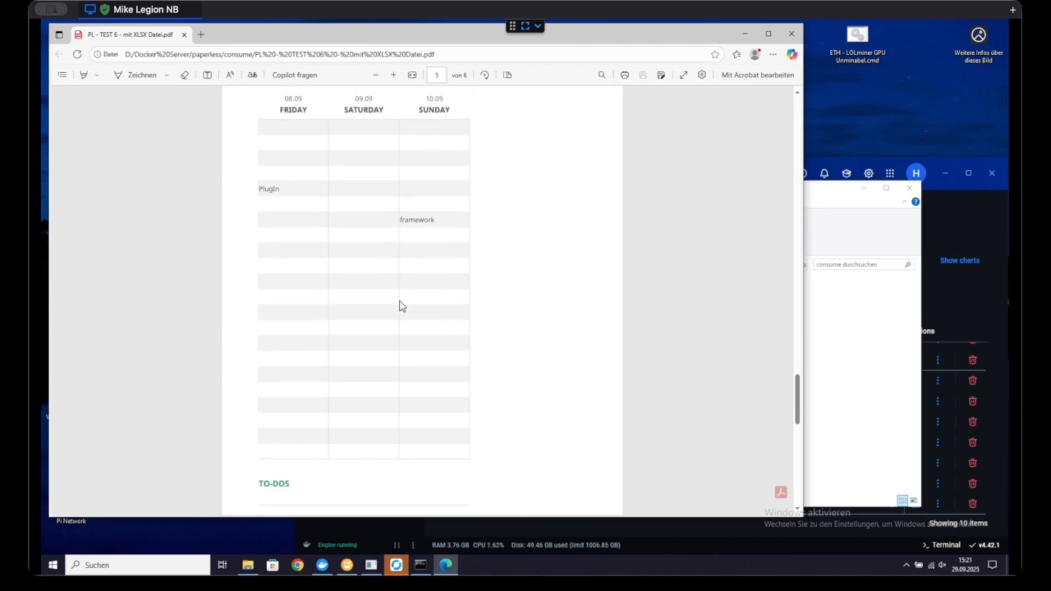
{"action": "scroll", "coordinate": [406, 306], "scroll_direction": "down", "scroll_amount": 5}
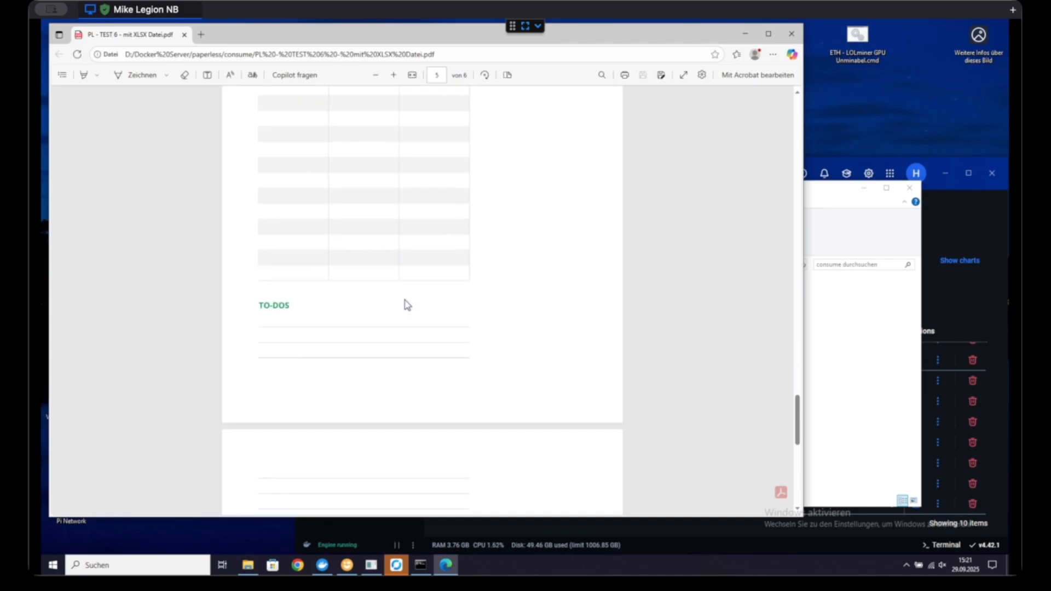
{"action": "scroll", "coordinate": [402, 313], "scroll_direction": "down", "scroll_amount": 3}
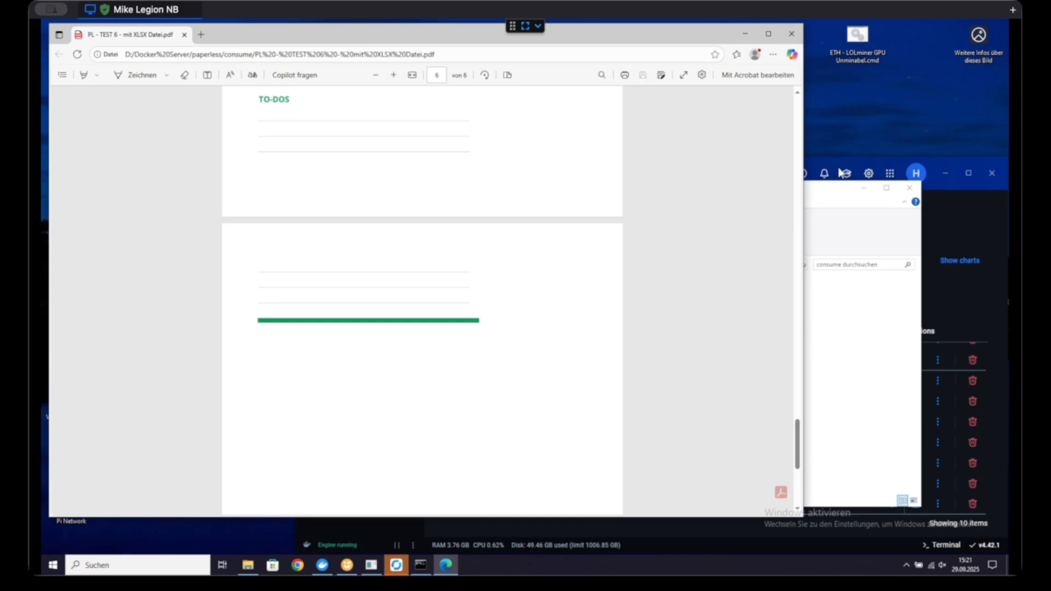
{"action": "left_click", "coordinate": [790, 37]}
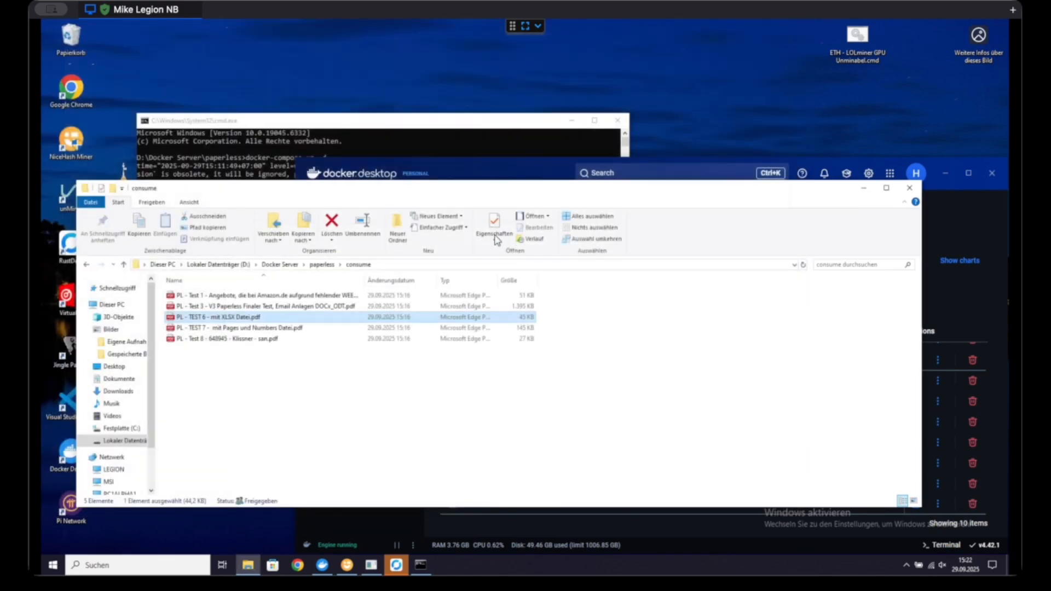
Step: Open the PDF "PL - Test 3 - V3 Paperless Finaler Test" and examine the email text and the Strange New World attachment (Anlage 1)
{"action": "double_click", "coordinate": [277, 306]}
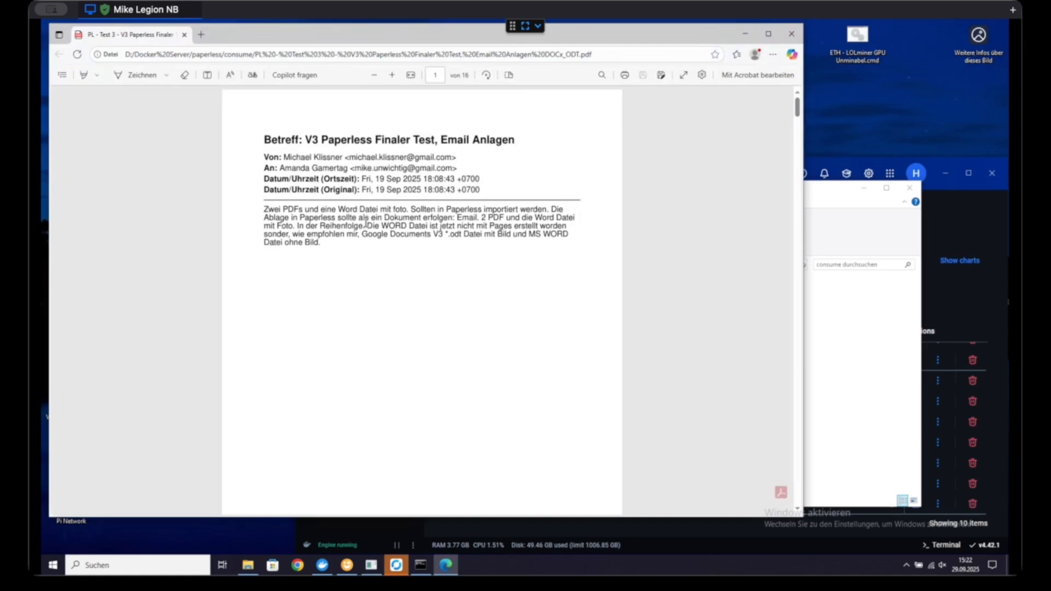
{"action": "scroll", "coordinate": [360, 288], "scroll_direction": "down", "scroll_amount": 12}
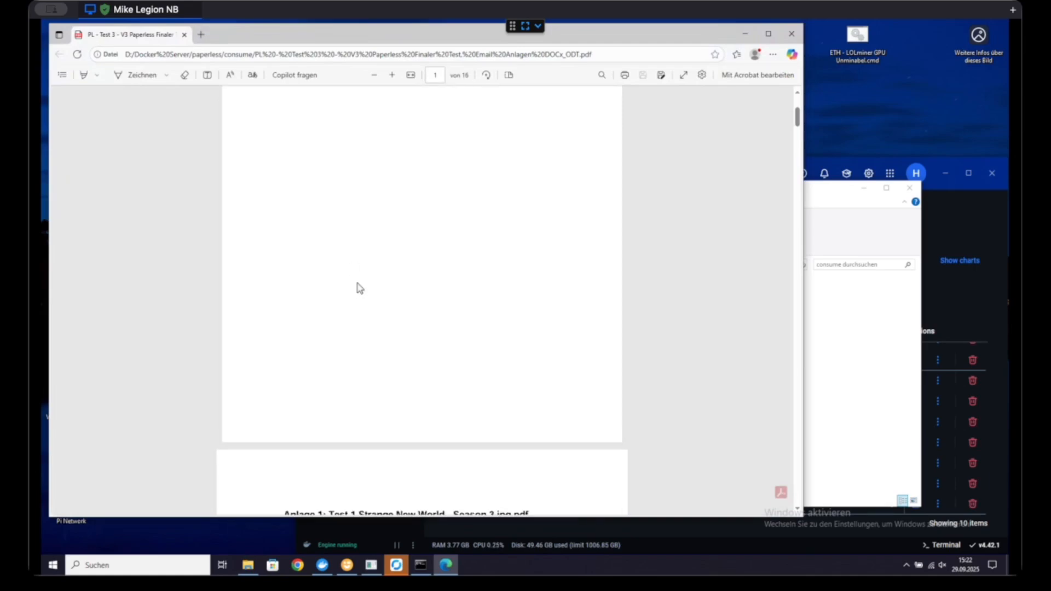
{"action": "scroll", "coordinate": [359, 289], "scroll_direction": "down", "scroll_amount": 8}
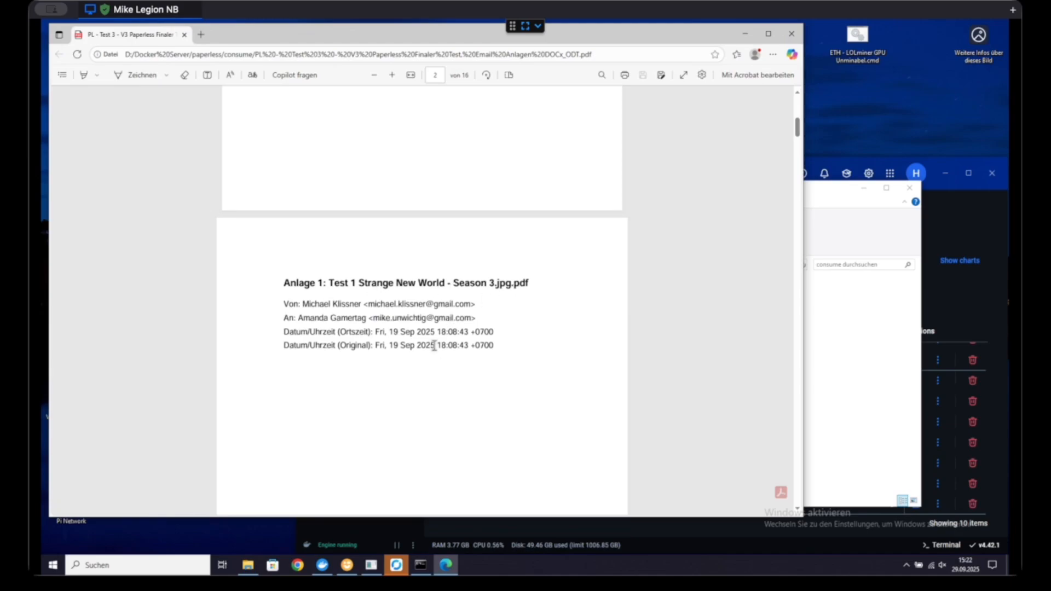
{"action": "scroll", "coordinate": [434, 345], "scroll_direction": "down", "scroll_amount": 5}
{"action": "scroll", "coordinate": [436, 346], "scroll_direction": "down", "scroll_amount": 15}
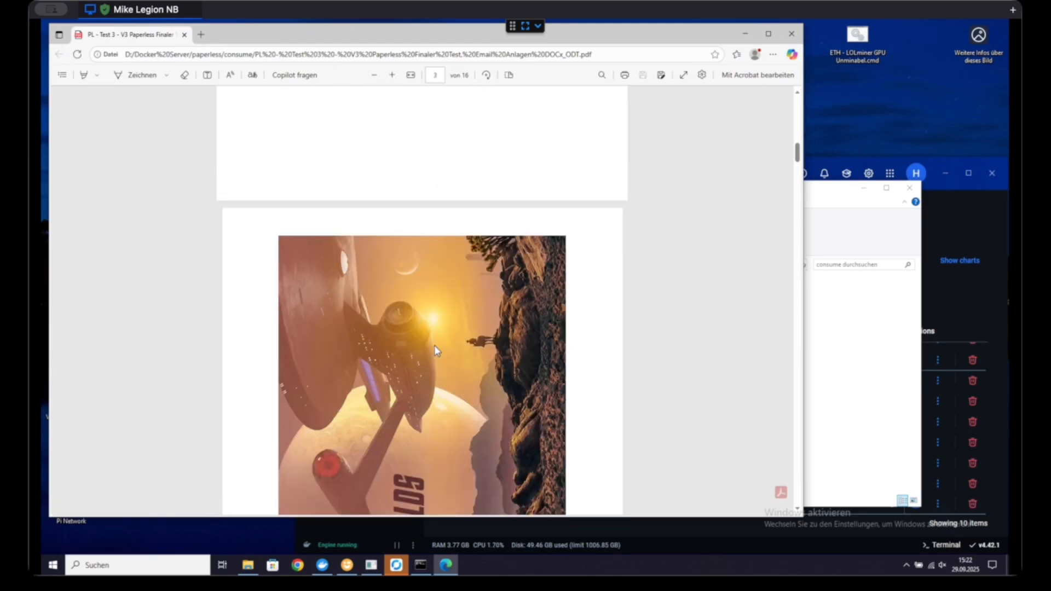
{"action": "scroll", "coordinate": [437, 351], "scroll_direction": "down", "scroll_amount": 1}
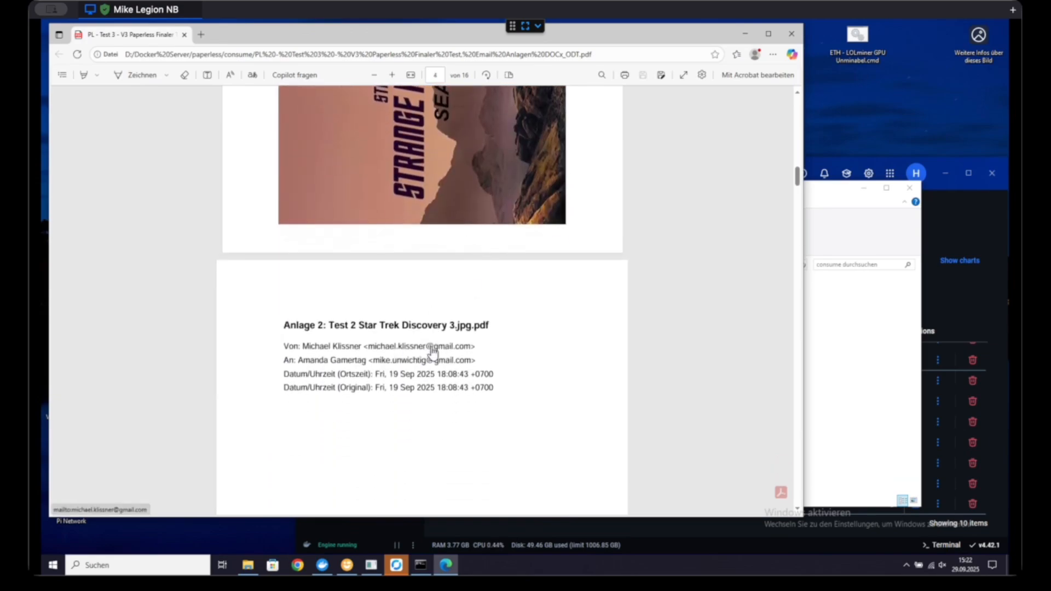
Step: Examine the cover page and image of the Star Trek Discovery attachment (Anlage 2)
{"action": "scroll", "coordinate": [432, 332], "scroll_direction": "down", "scroll_amount": 7}
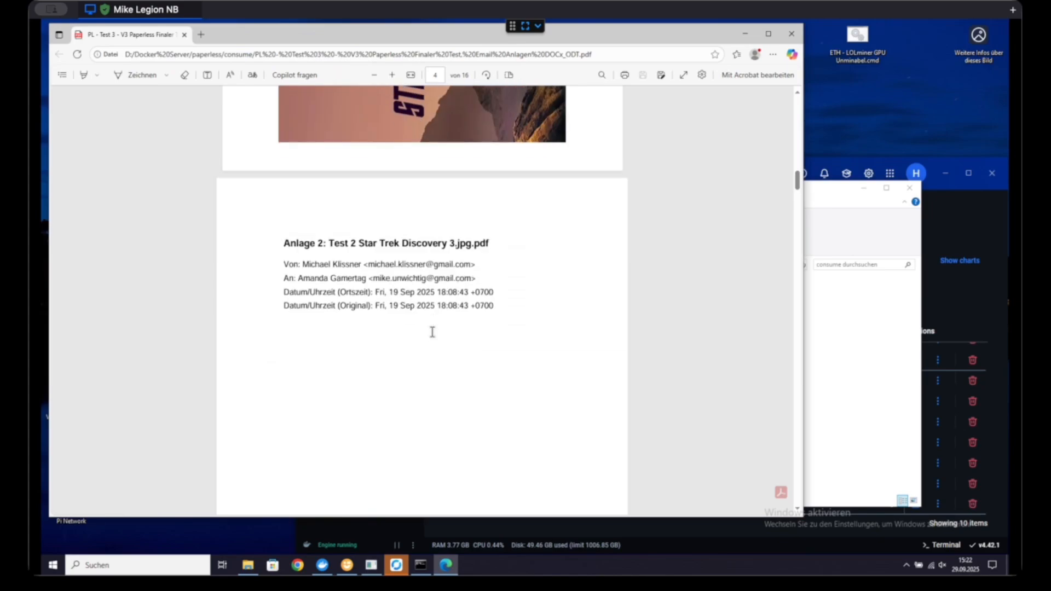
{"action": "scroll", "coordinate": [433, 332], "scroll_direction": "down", "scroll_amount": 15}
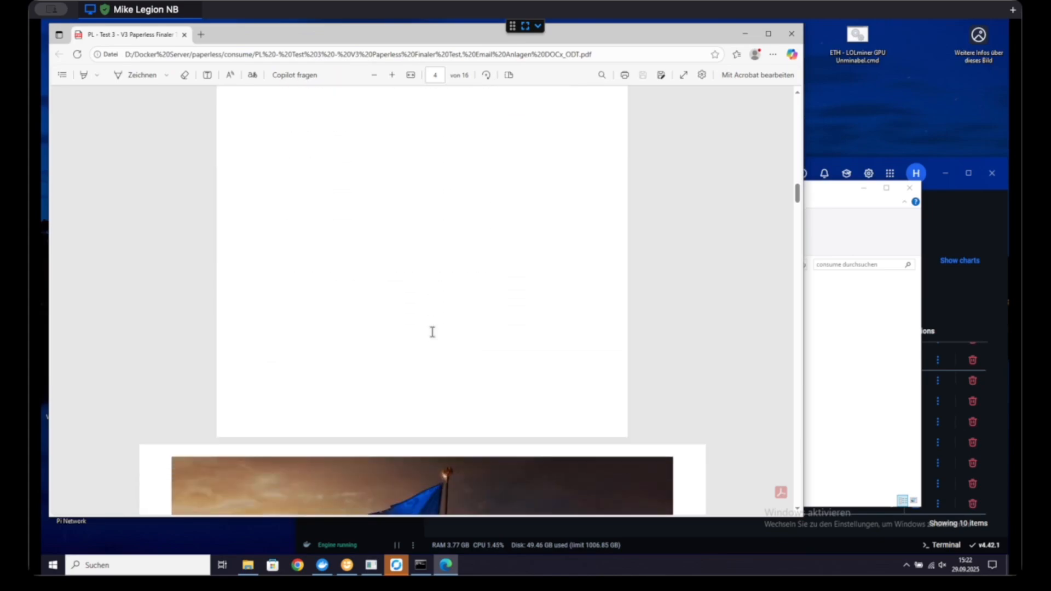
{"action": "scroll", "coordinate": [435, 336], "scroll_direction": "up", "scroll_amount": 8}
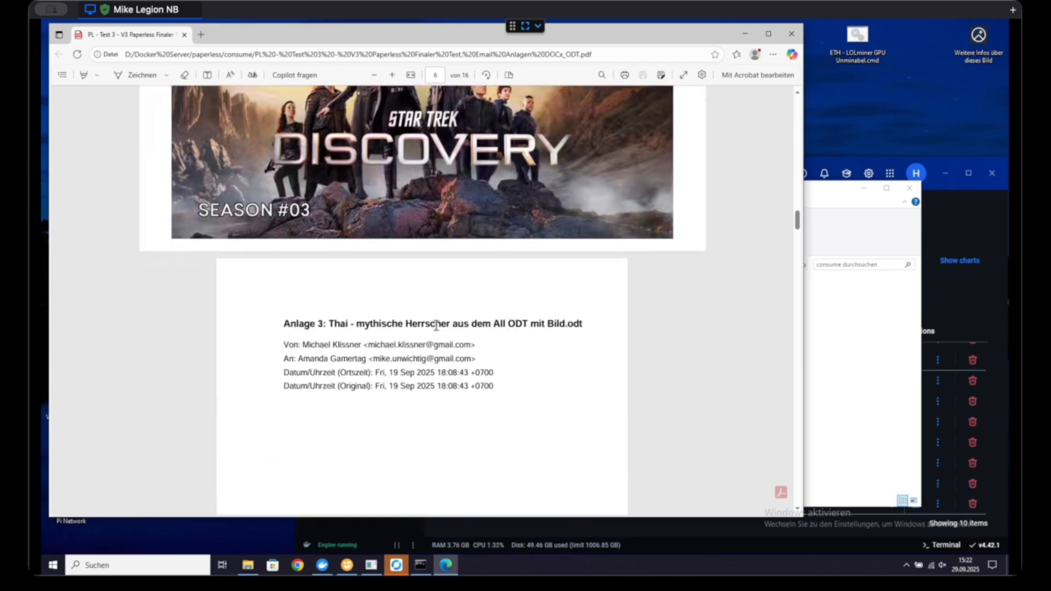
Step: Examine the ODT attachment with picture (Anlage 3), from its cover page through the converted article pages
{"action": "scroll", "coordinate": [370, 357], "scroll_direction": "down", "scroll_amount": 8}
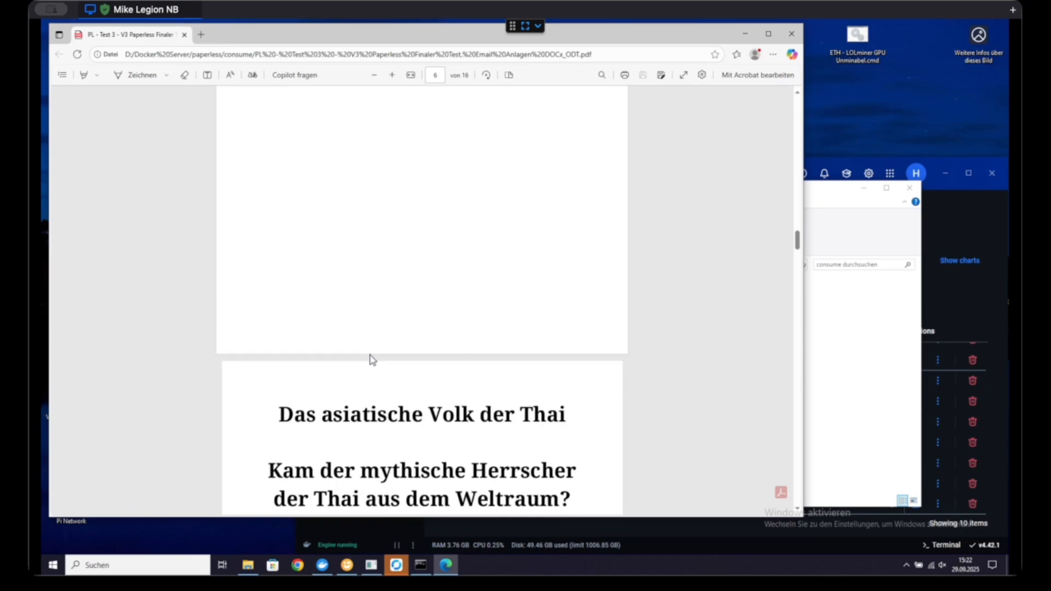
{"action": "scroll", "coordinate": [370, 356], "scroll_direction": "down", "scroll_amount": 4}
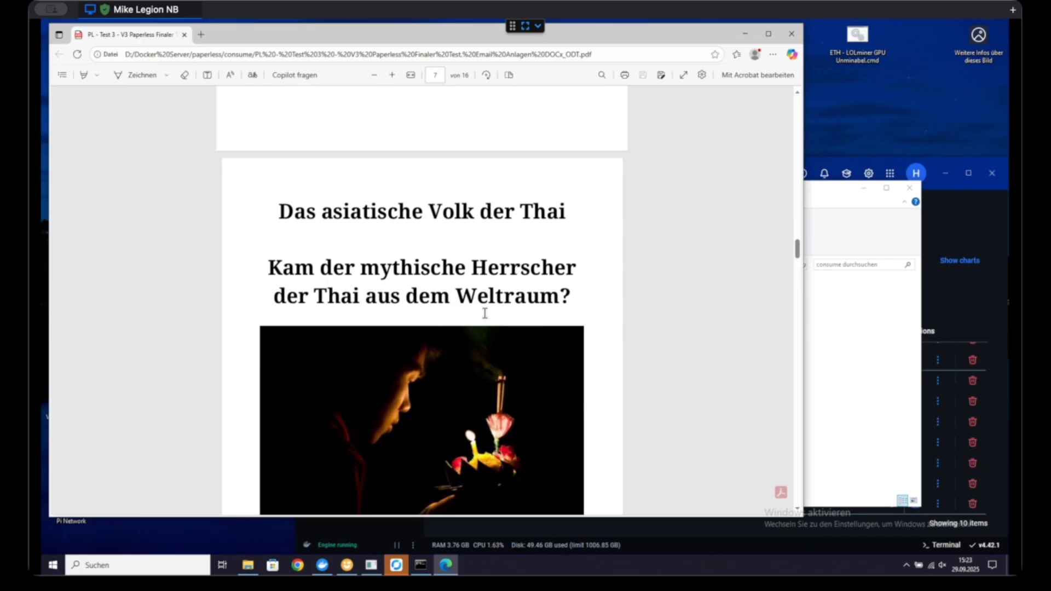
{"action": "scroll", "coordinate": [484, 314], "scroll_direction": "down", "scroll_amount": 15}
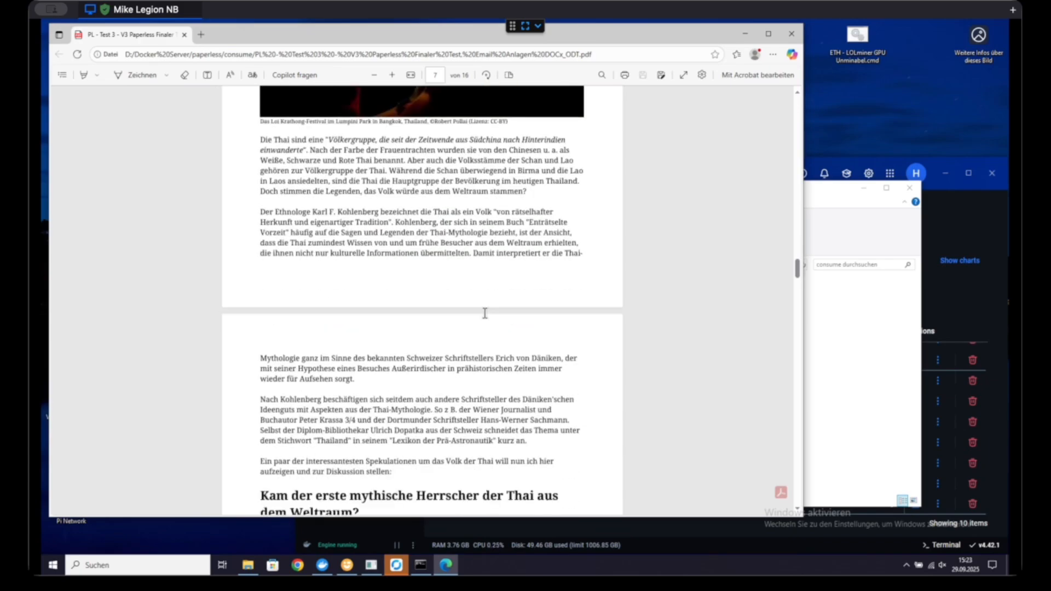
{"action": "scroll", "coordinate": [485, 313], "scroll_direction": "down", "scroll_amount": 15}
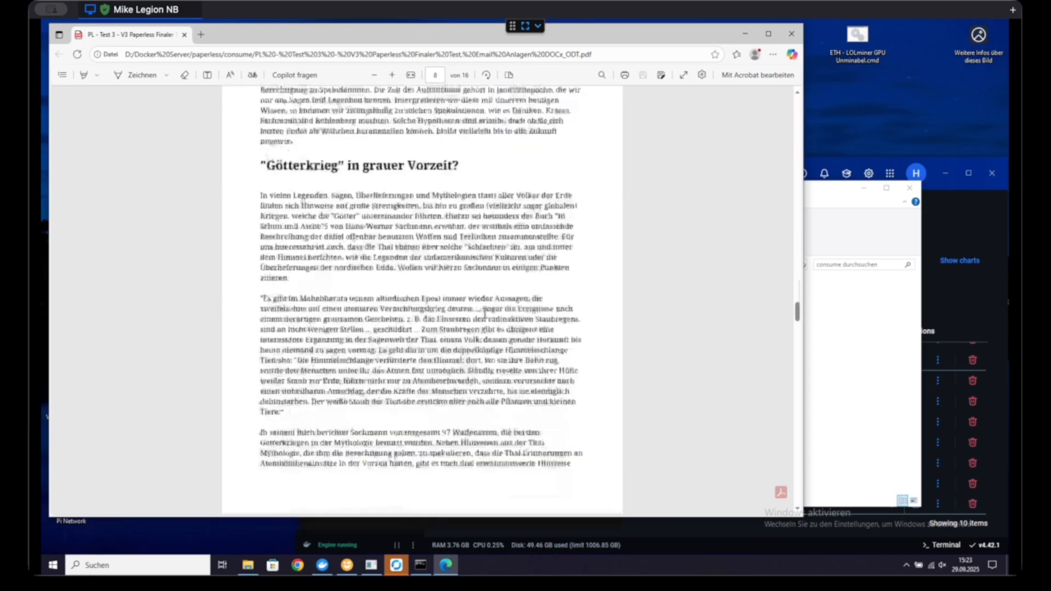
{"action": "scroll", "coordinate": [484, 313], "scroll_direction": "down", "scroll_amount": 15}
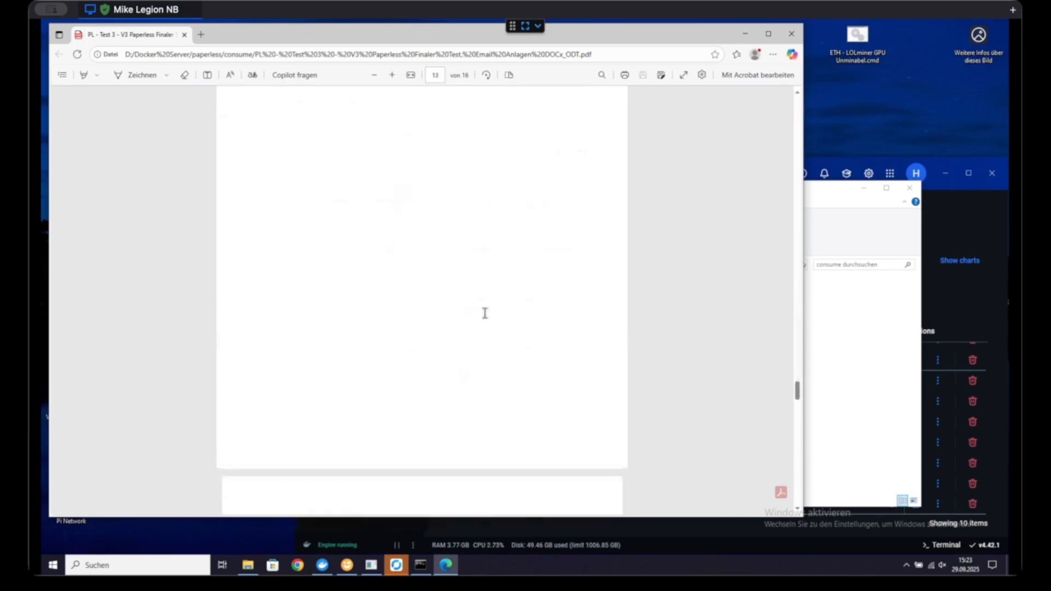
Step: Examine the cover page and converted text of the Word attachment without picture (Anlage 4), and close the Test 3 PDF
{"action": "scroll", "coordinate": [485, 314], "scroll_direction": "down", "scroll_amount": 8}
{"action": "scroll", "coordinate": [445, 275], "scroll_direction": "up", "scroll_amount": 3}
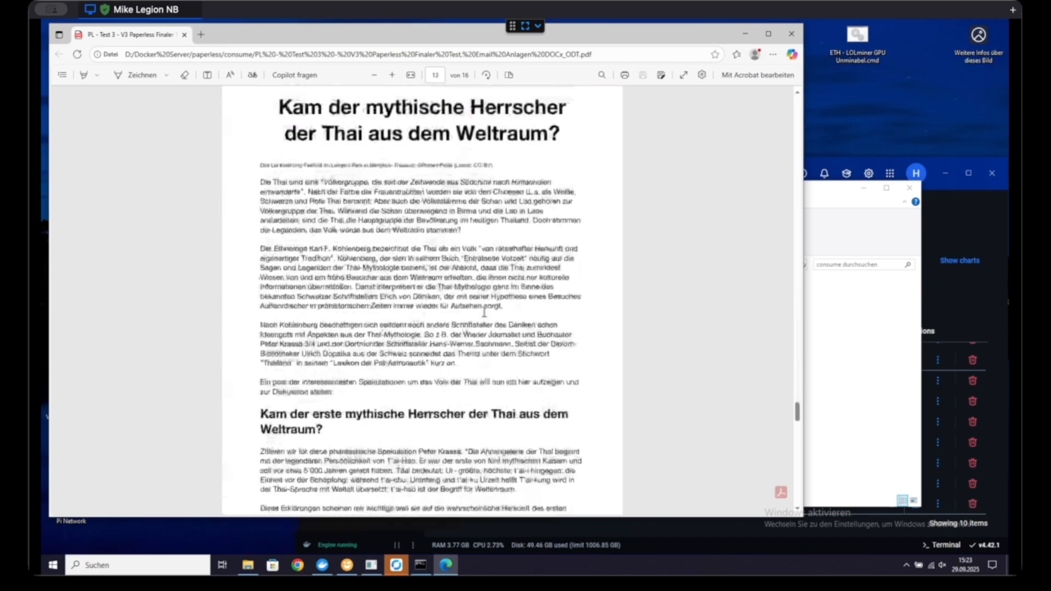
{"action": "scroll", "coordinate": [445, 274], "scroll_direction": "up", "scroll_amount": 5}
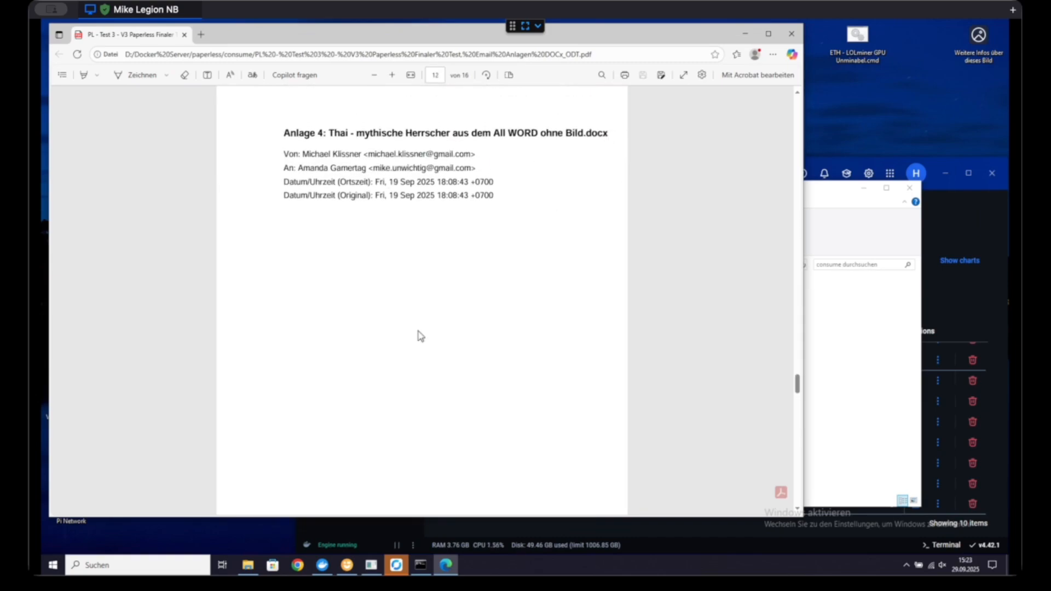
{"action": "scroll", "coordinate": [420, 336], "scroll_direction": "down", "scroll_amount": 7}
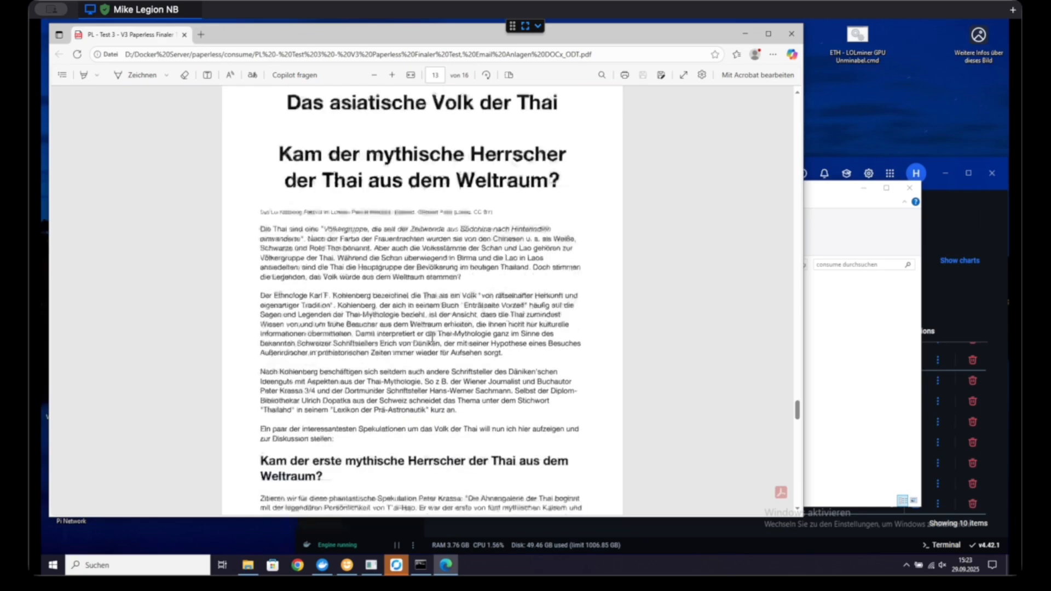
{"action": "scroll", "coordinate": [434, 356], "scroll_direction": "down", "scroll_amount": 1}
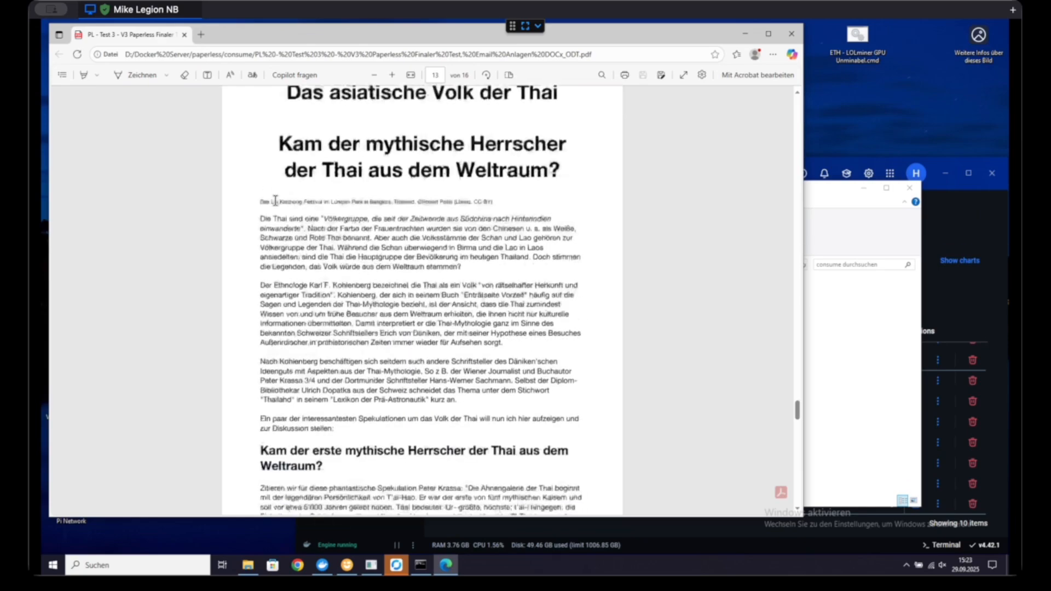
{"action": "scroll", "coordinate": [367, 303], "scroll_direction": "down", "scroll_amount": 3}
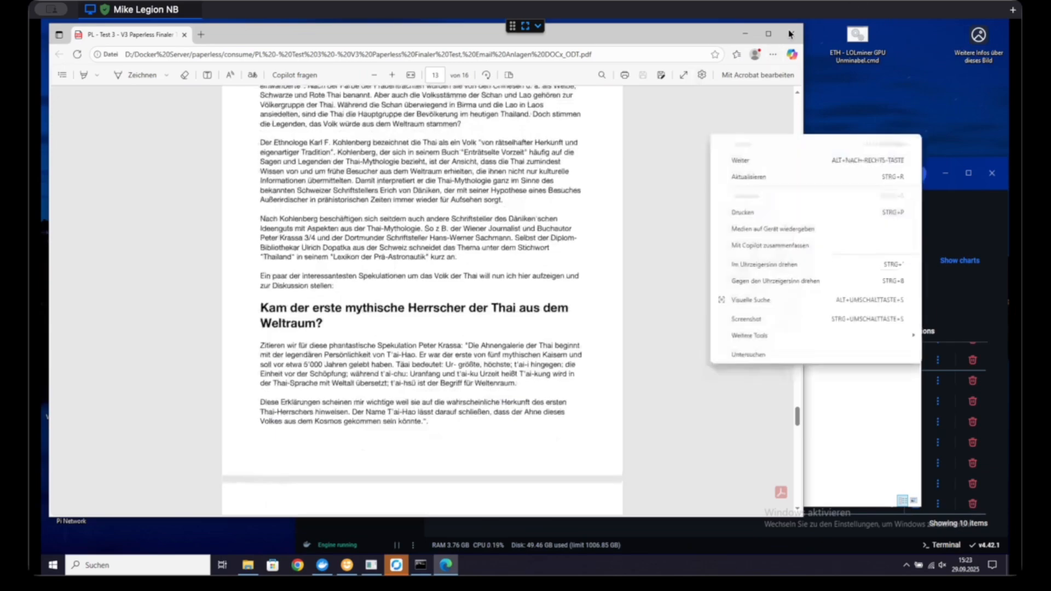
{"action": "left_click", "coordinate": [790, 35]}
Step: Open the "PL - Test 1 - Angebote" PDF in the consume folder, examine its email header and offers table, and close it
{"action": "left_click", "coordinate": [269, 225]}
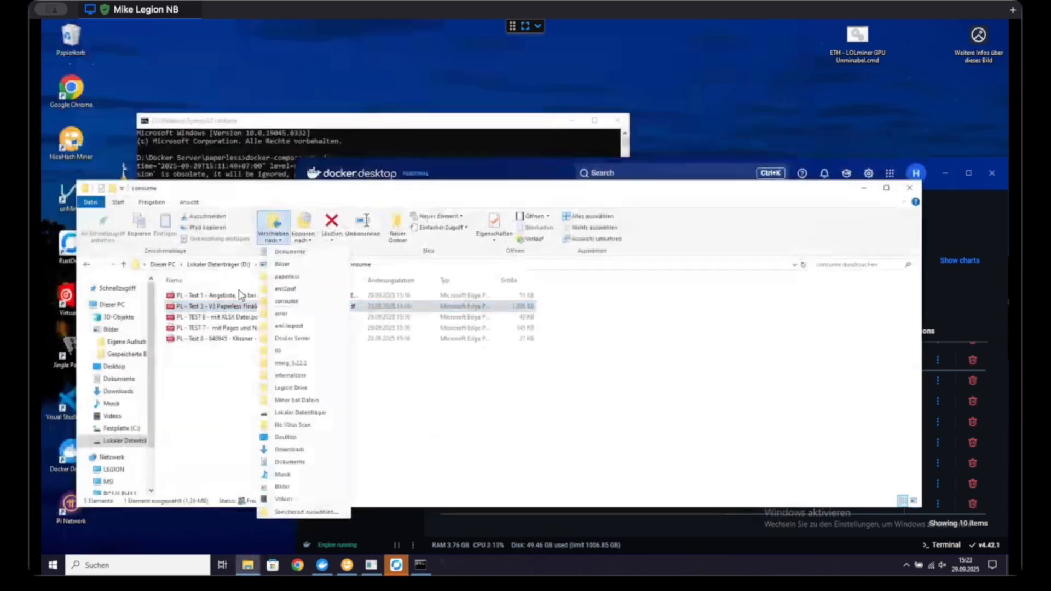
{"action": "left_click", "coordinate": [236, 297]}
{"action": "double_click", "coordinate": [237, 297]}
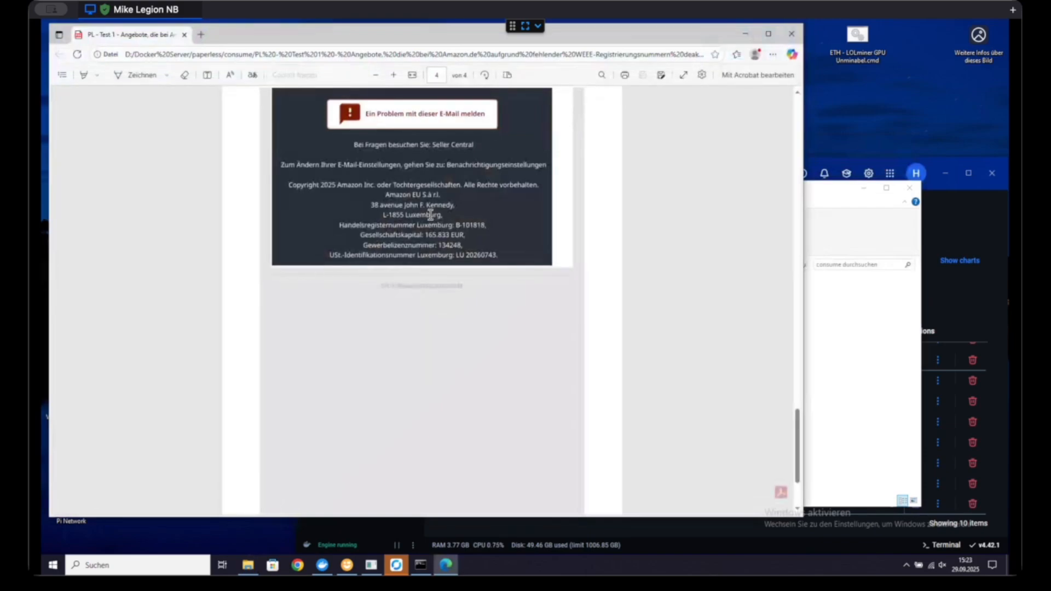
{"action": "scroll", "coordinate": [431, 215], "scroll_direction": "up", "scroll_amount": 20}
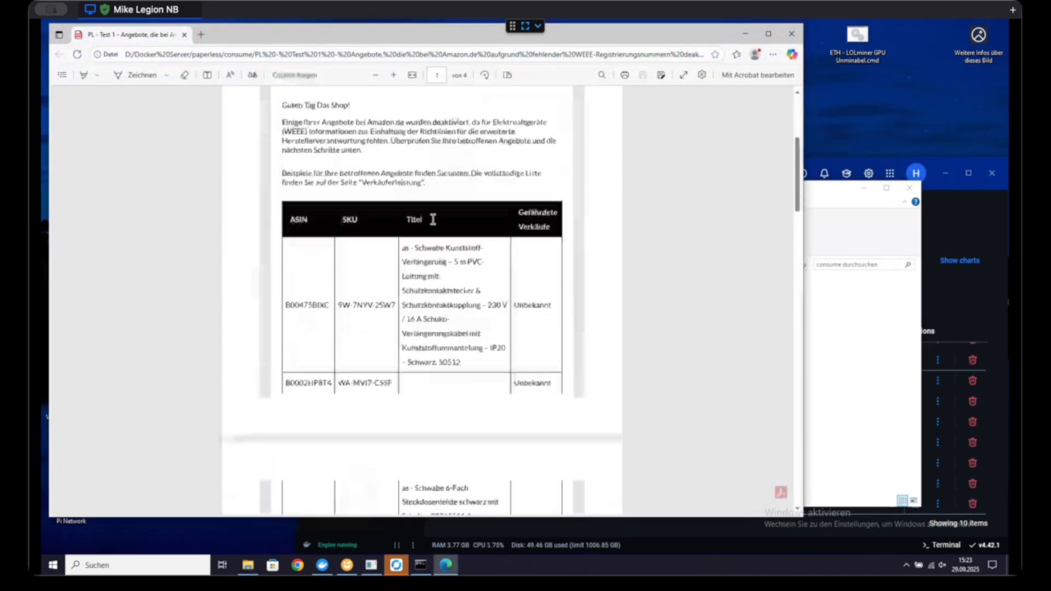
{"action": "scroll", "coordinate": [432, 219], "scroll_direction": "up", "scroll_amount": 5}
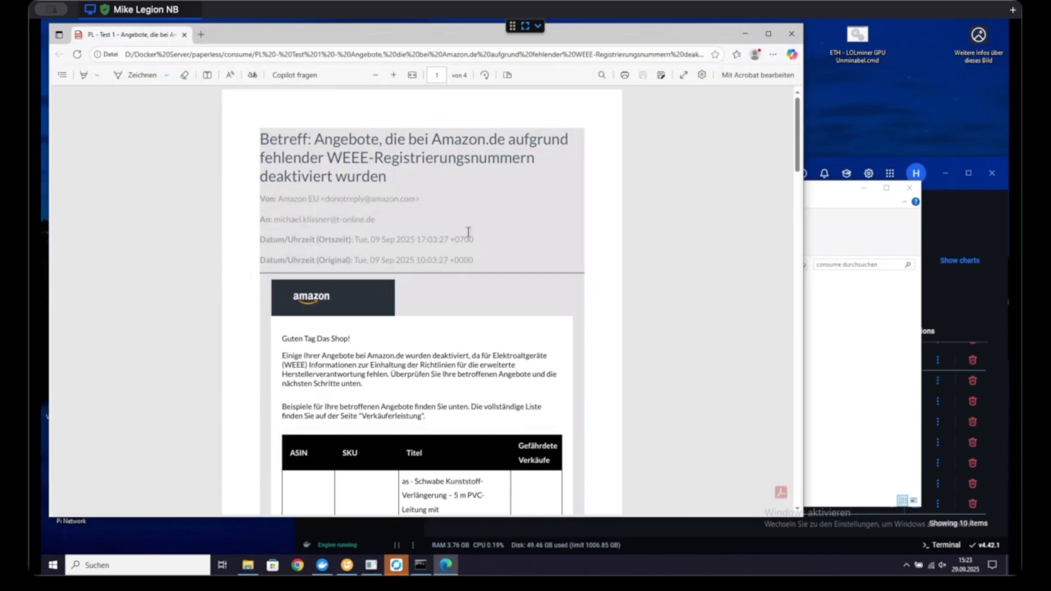
{"action": "scroll", "coordinate": [517, 237], "scroll_direction": "down", "scroll_amount": 1}
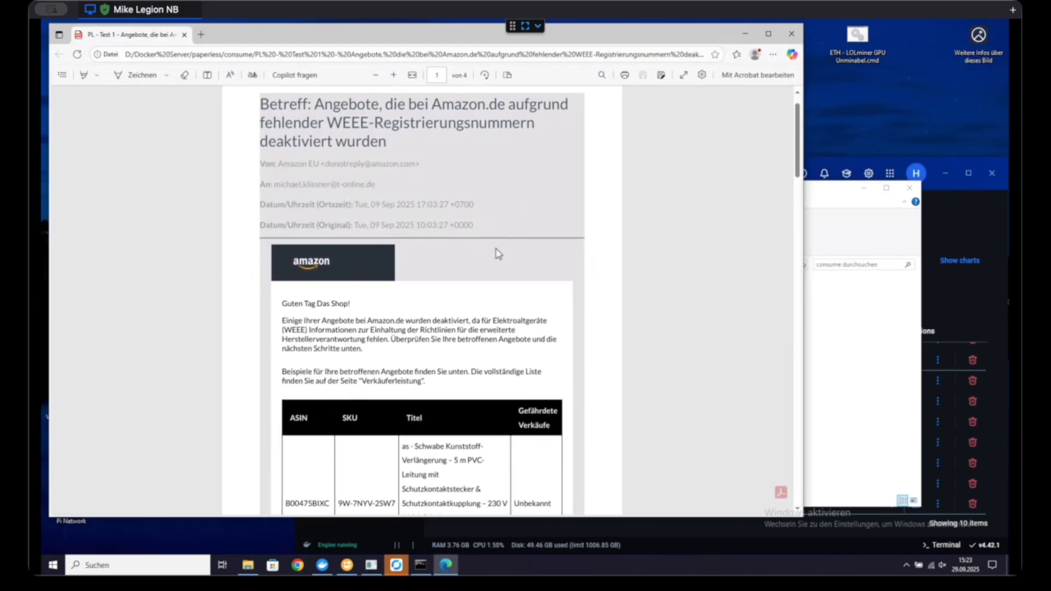
{"action": "scroll", "coordinate": [498, 253], "scroll_direction": "down", "scroll_amount": 5}
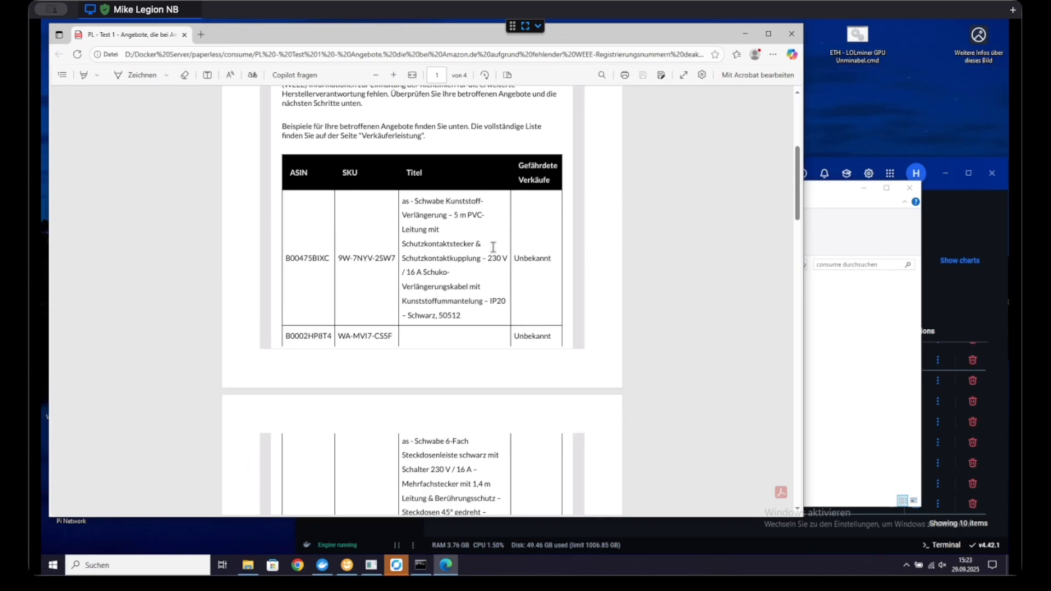
{"action": "scroll", "coordinate": [702, 94], "scroll_direction": "down", "scroll_amount": 1}
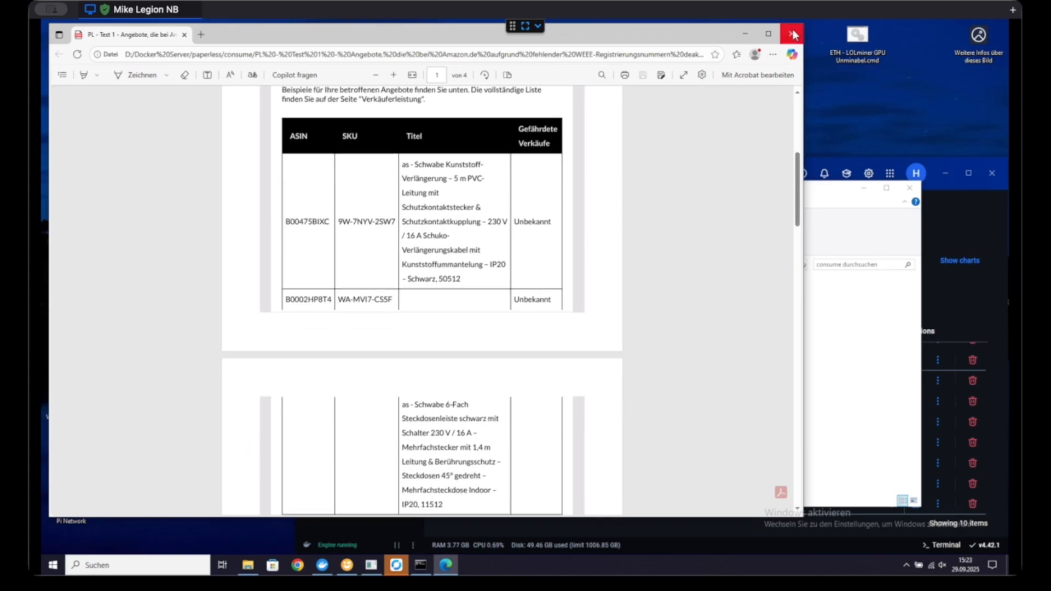
{"action": "left_click", "coordinate": [793, 35]}
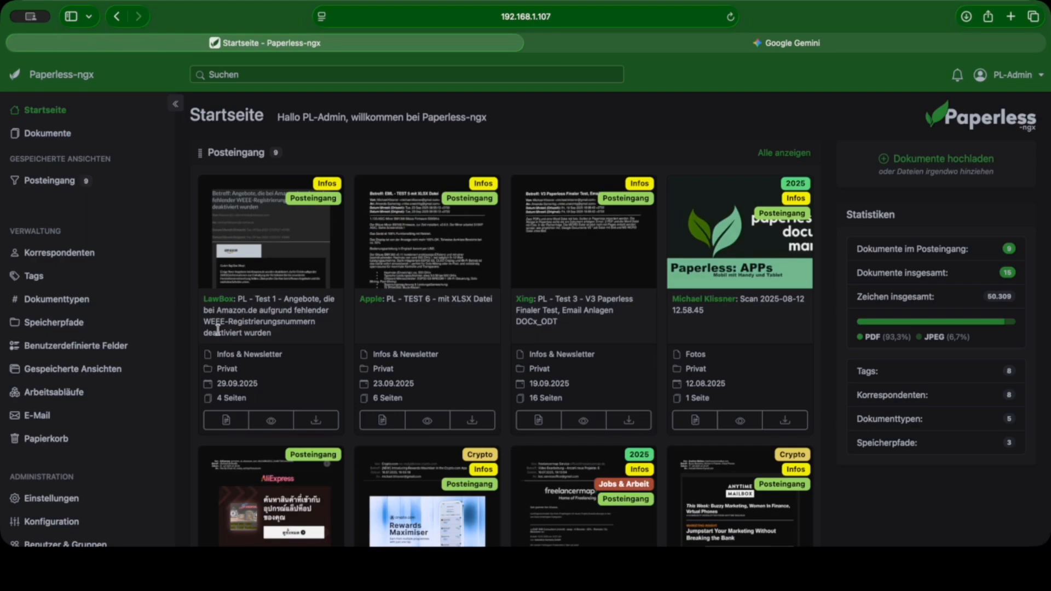
Step: Switch to Paperless-ngx and examine the imported documents in the saved view Posteingang
{"action": "left_click", "coordinate": [62, 187]}
{"action": "scroll", "coordinate": [603, 338], "scroll_direction": "down", "scroll_amount": 3}
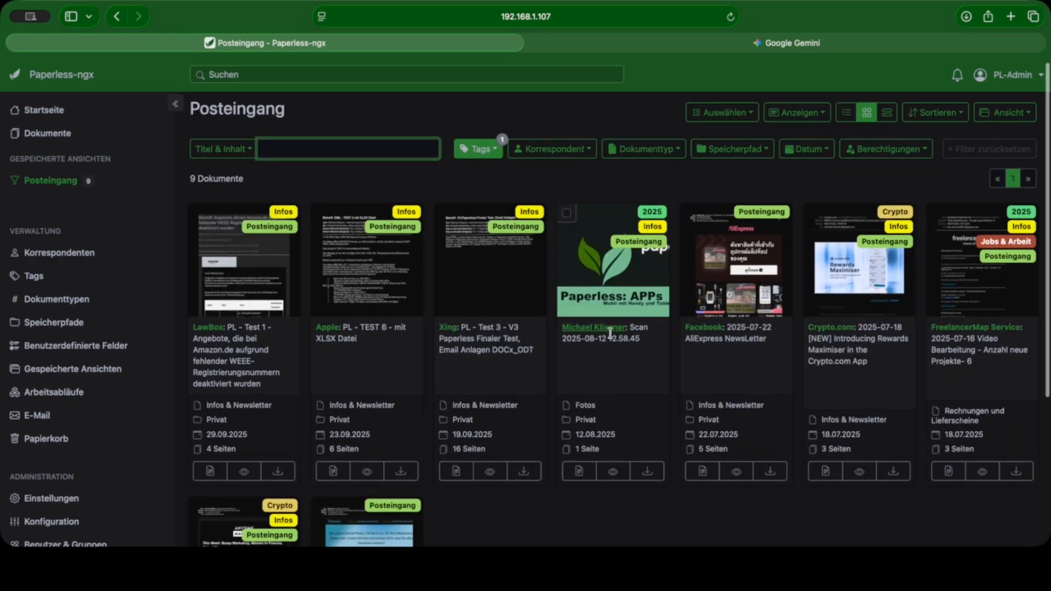
{"action": "scroll", "coordinate": [612, 337], "scroll_direction": "up", "scroll_amount": 1}
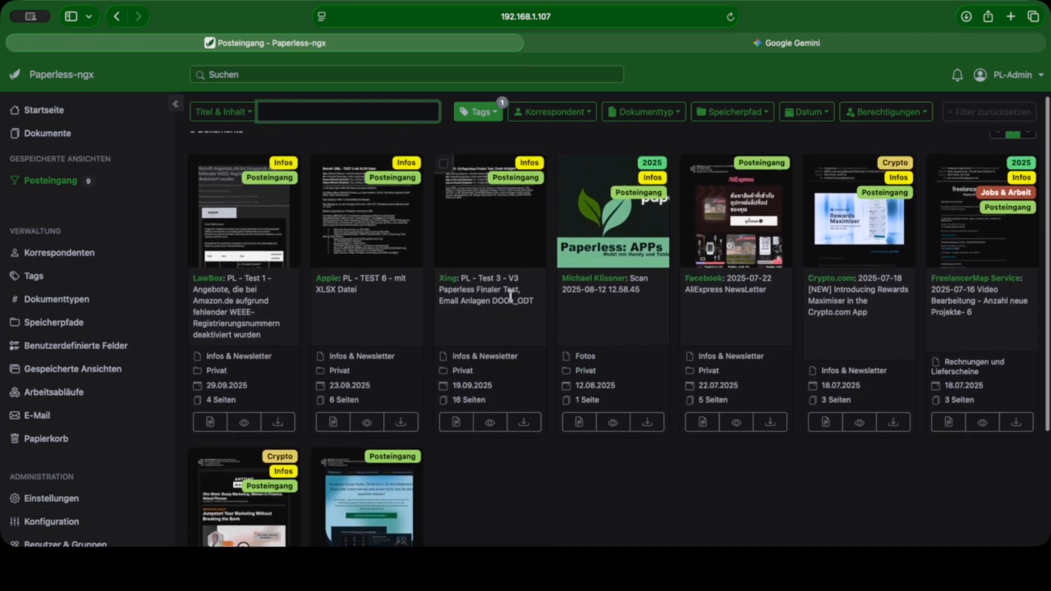
{"action": "scroll", "coordinate": [484, 261], "scroll_direction": "up", "scroll_amount": 1}
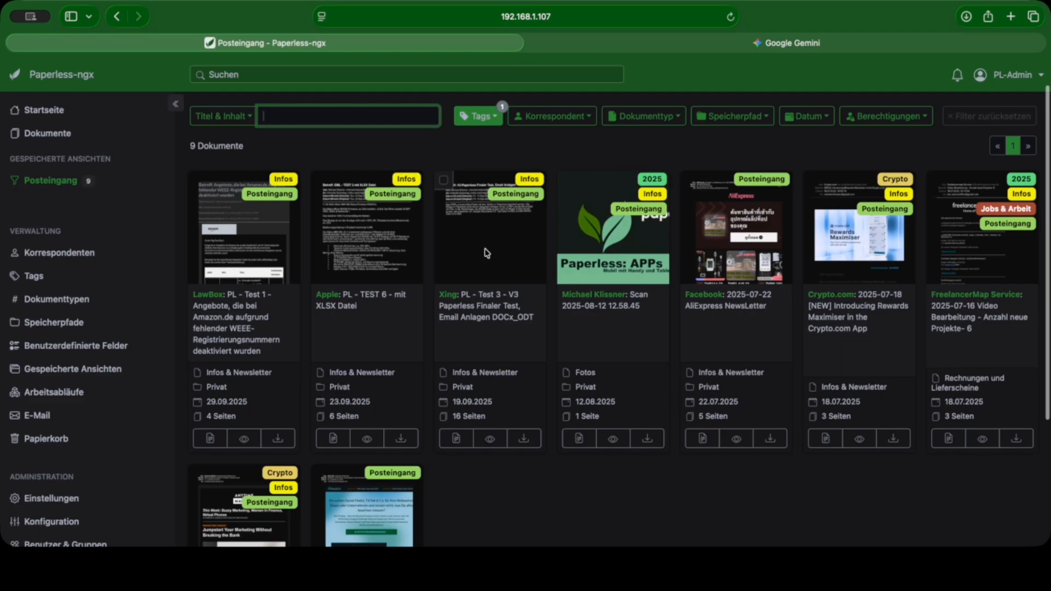
Step: Open the imported document "PL - Test 3 - V3 Paperless Finaler Test" and examine its email text and Strange New World attachment (Anlage 1)
{"action": "double_click", "coordinate": [493, 253]}
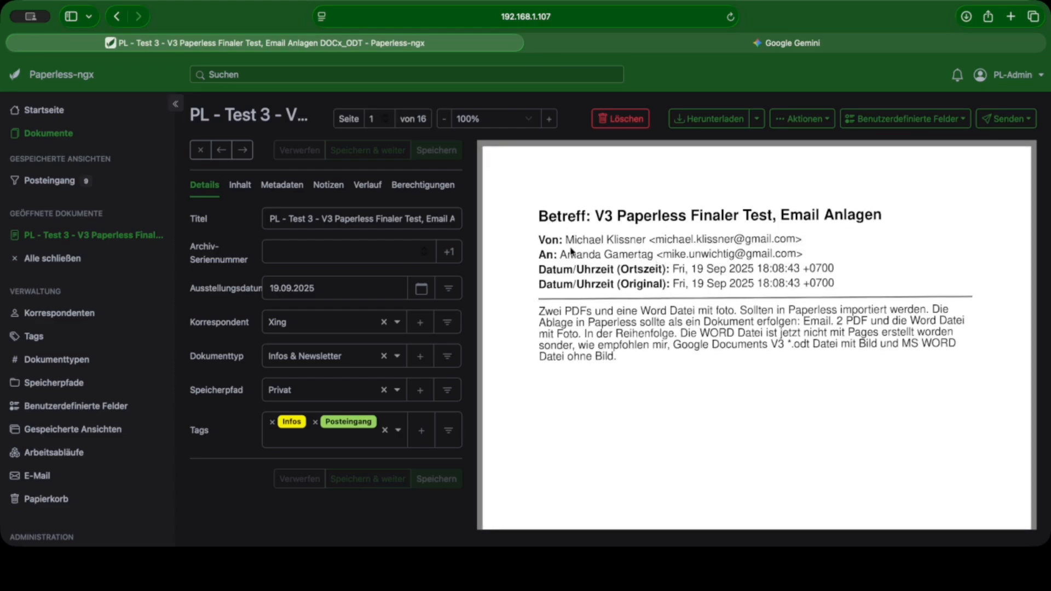
{"action": "scroll", "coordinate": [734, 308], "scroll_direction": "down", "scroll_amount": 5}
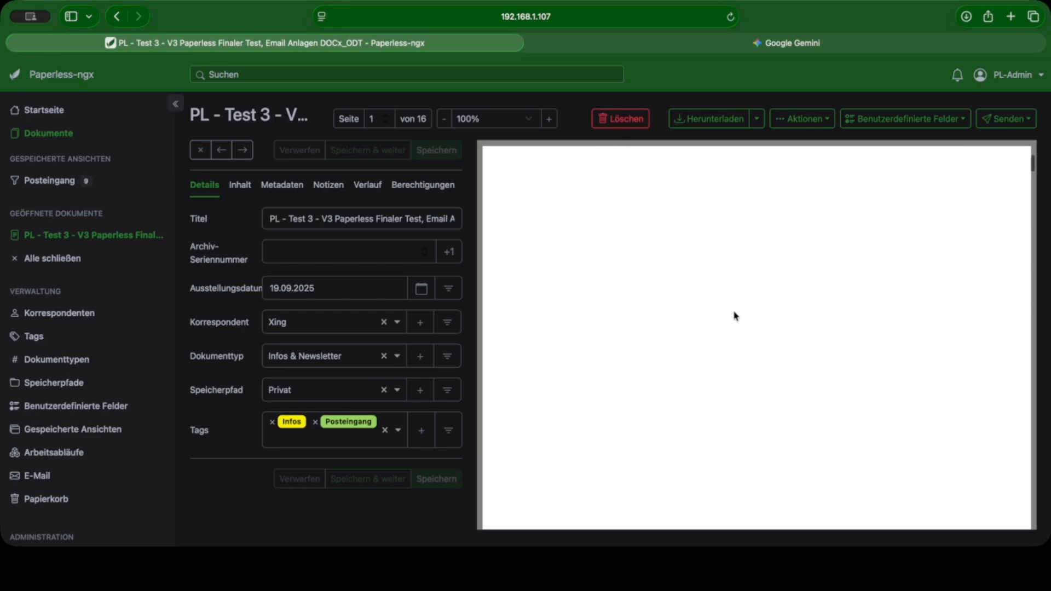
{"action": "scroll", "coordinate": [735, 316], "scroll_direction": "down", "scroll_amount": 5}
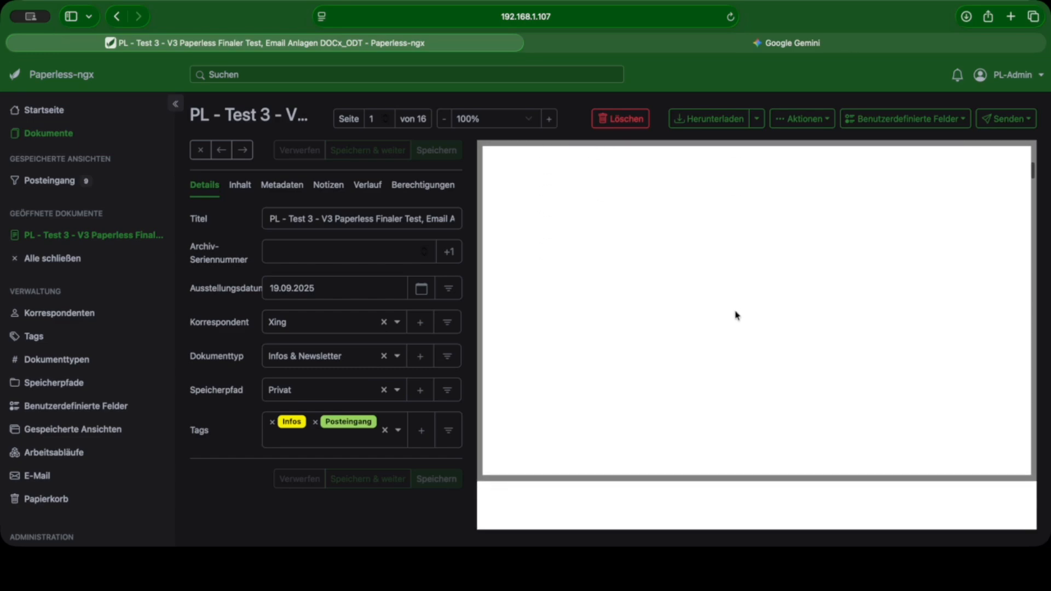
{"action": "scroll", "coordinate": [738, 315], "scroll_direction": "down", "scroll_amount": 3}
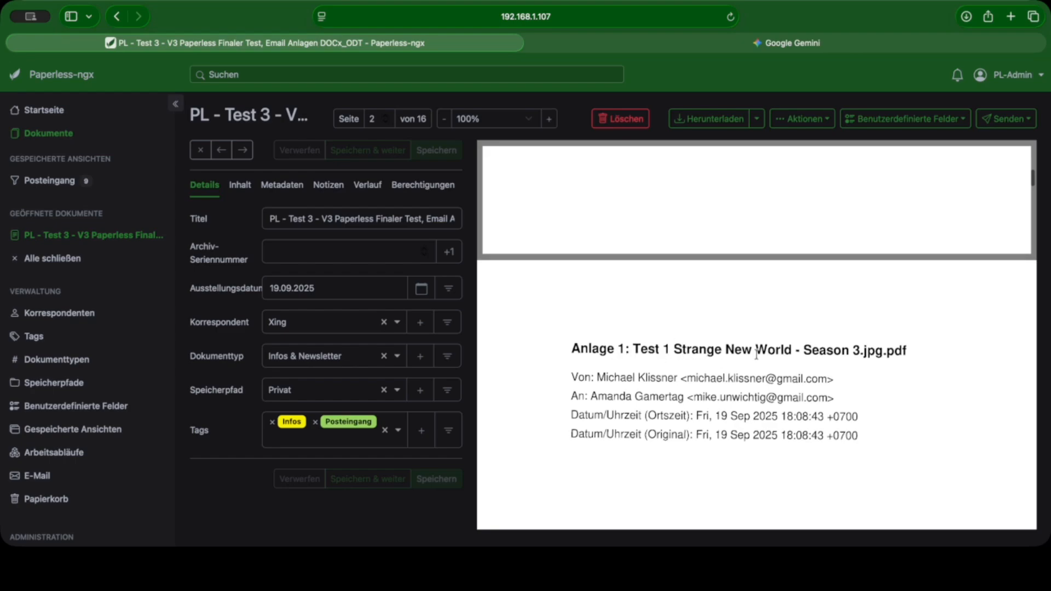
{"action": "scroll", "coordinate": [787, 353], "scroll_direction": "down", "scroll_amount": 2}
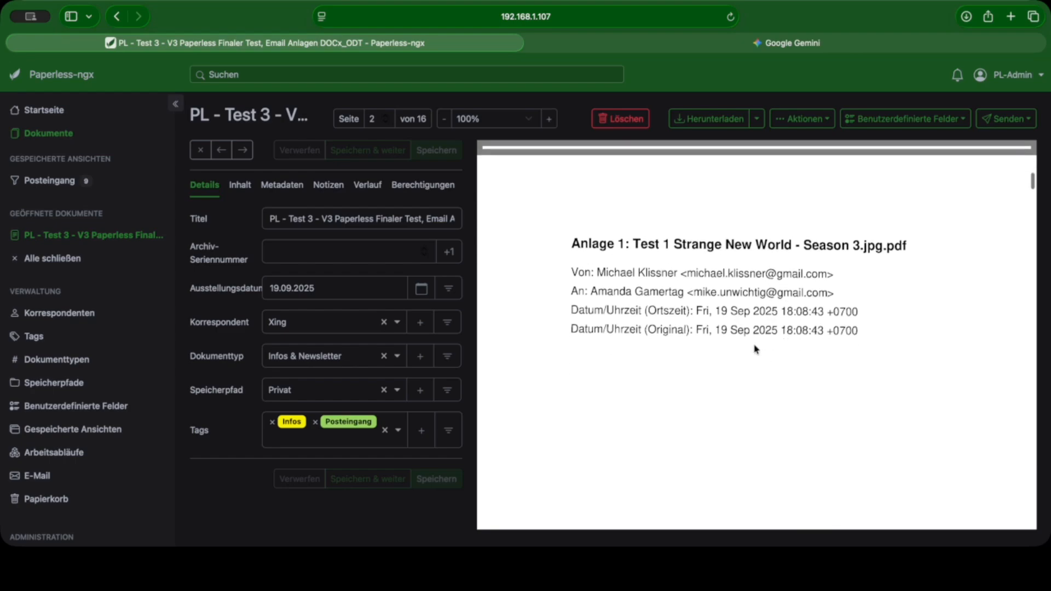
{"action": "scroll", "coordinate": [750, 380], "scroll_direction": "down", "scroll_amount": 8}
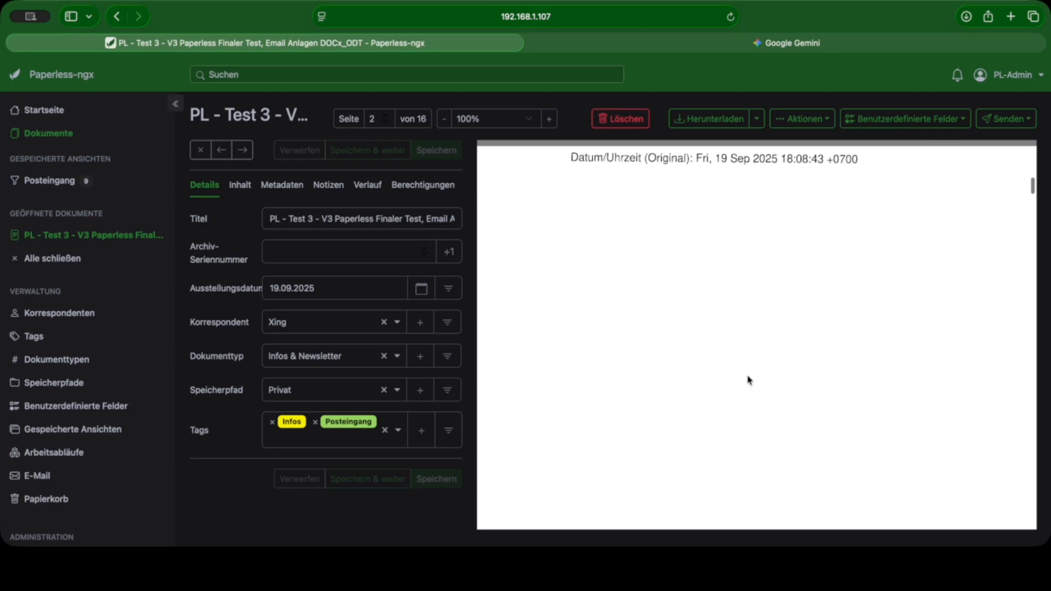
{"action": "scroll", "coordinate": [750, 379], "scroll_direction": "down", "scroll_amount": 10}
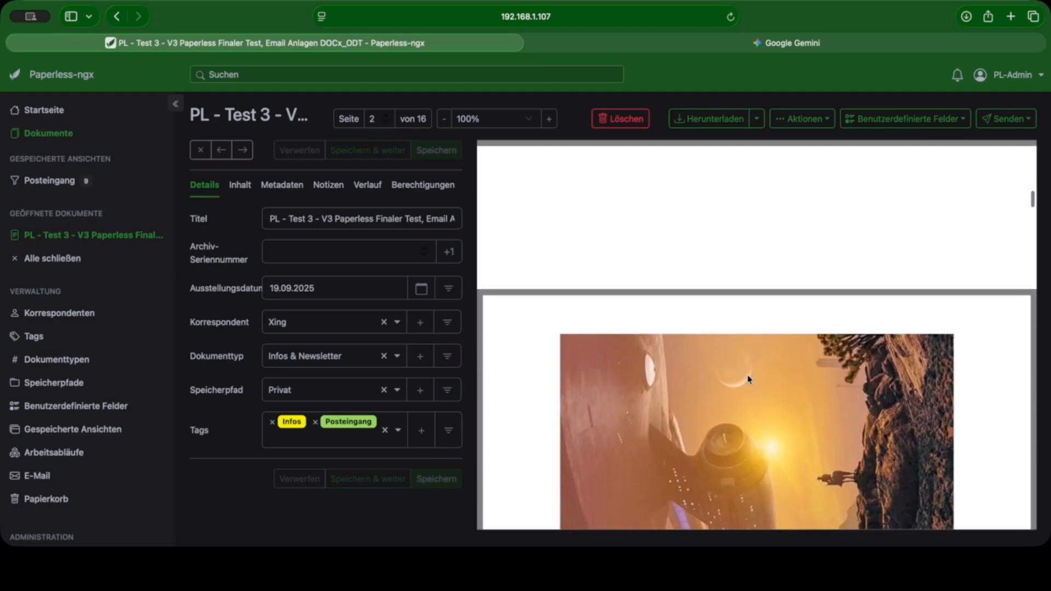
Step: Examine the cover page and image of the Star Trek Discovery attachment (Anlage 2) in the imported Test 3 document
{"action": "scroll", "coordinate": [751, 375], "scroll_direction": "down", "scroll_amount": 15}
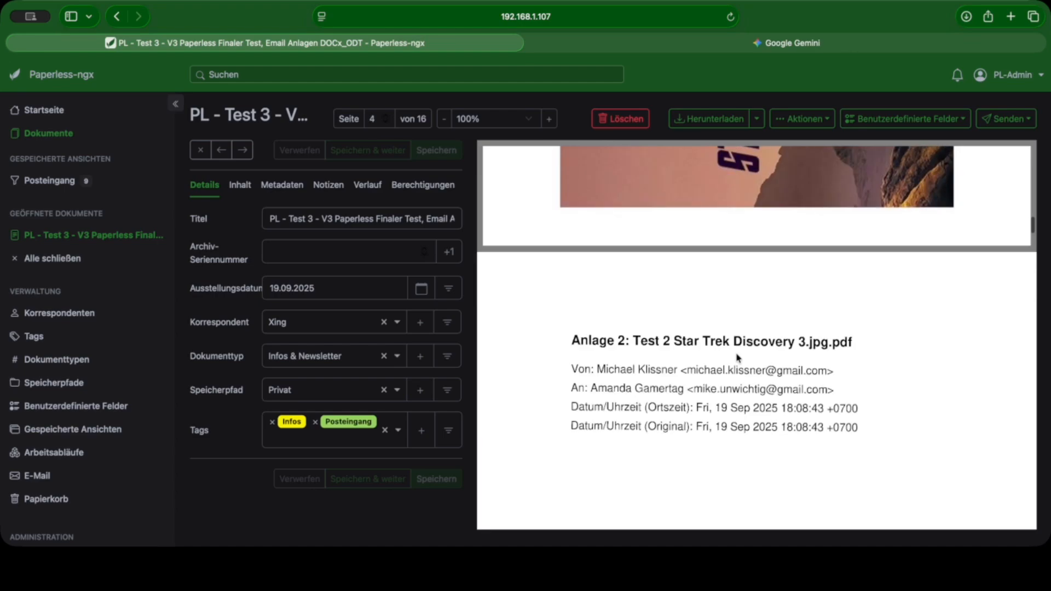
{"action": "scroll", "coordinate": [737, 358], "scroll_direction": "down", "scroll_amount": 12}
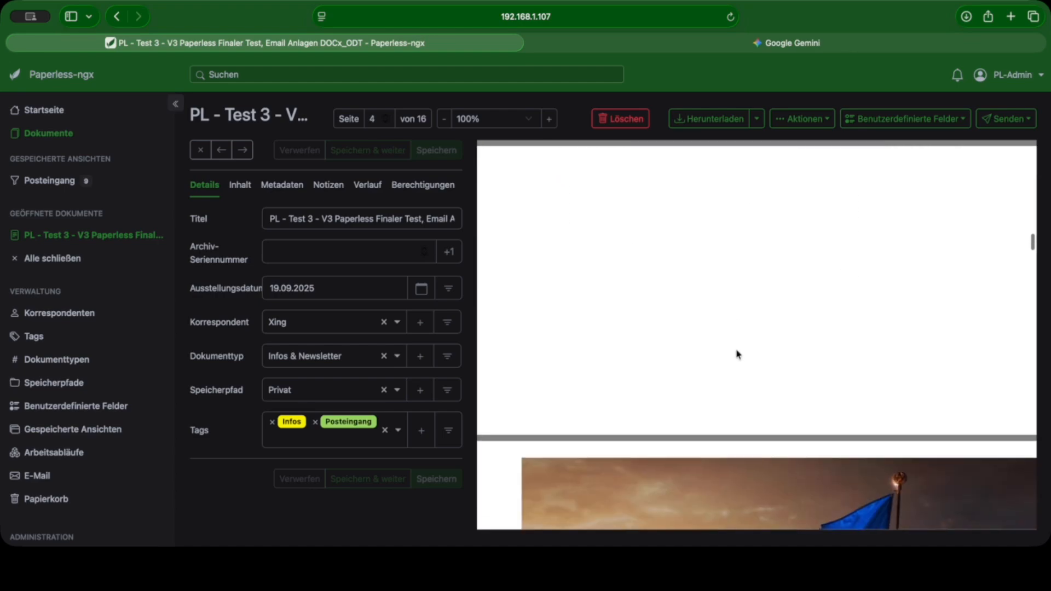
{"action": "scroll", "coordinate": [738, 355], "scroll_direction": "down", "scroll_amount": 12}
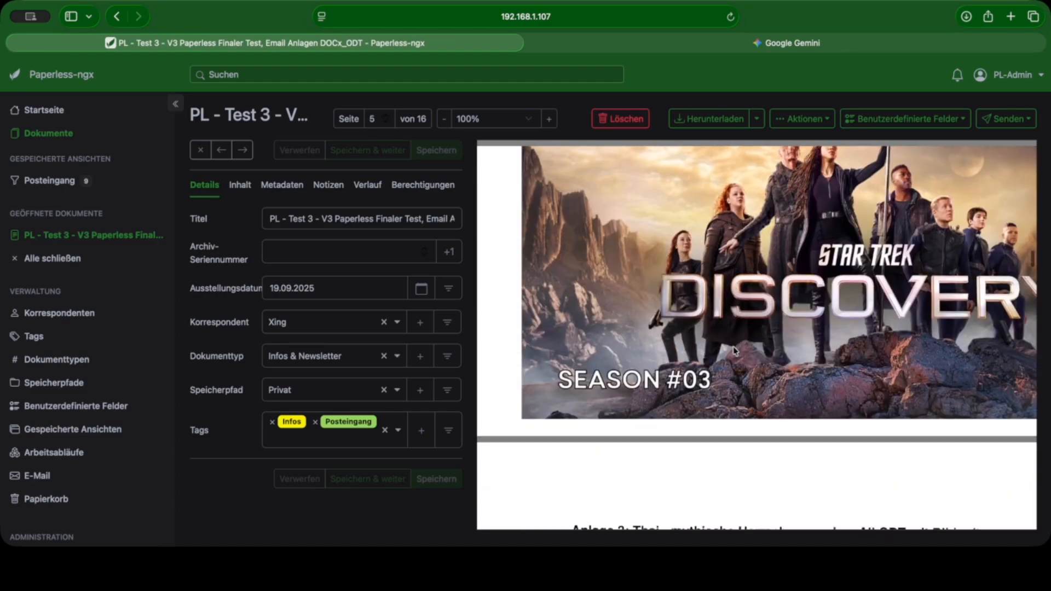
Step: Examine the ODT attachment with picture (Anlage 3) in the imported document, from its cover page through the article text
{"action": "scroll", "coordinate": [734, 351], "scroll_direction": "down", "scroll_amount": 10}
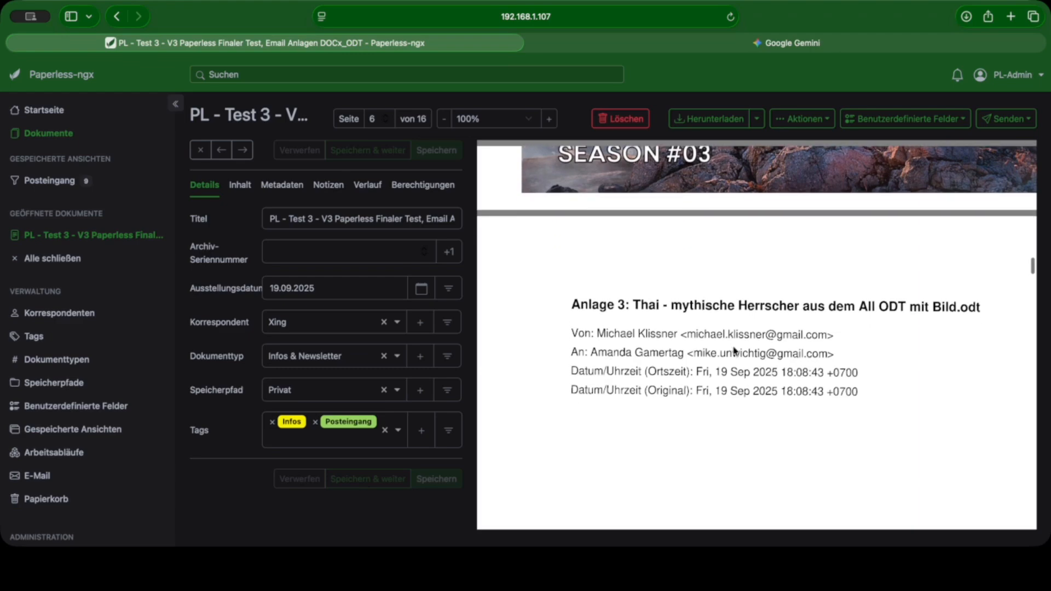
{"action": "scroll", "coordinate": [735, 351], "scroll_direction": "down", "scroll_amount": 10}
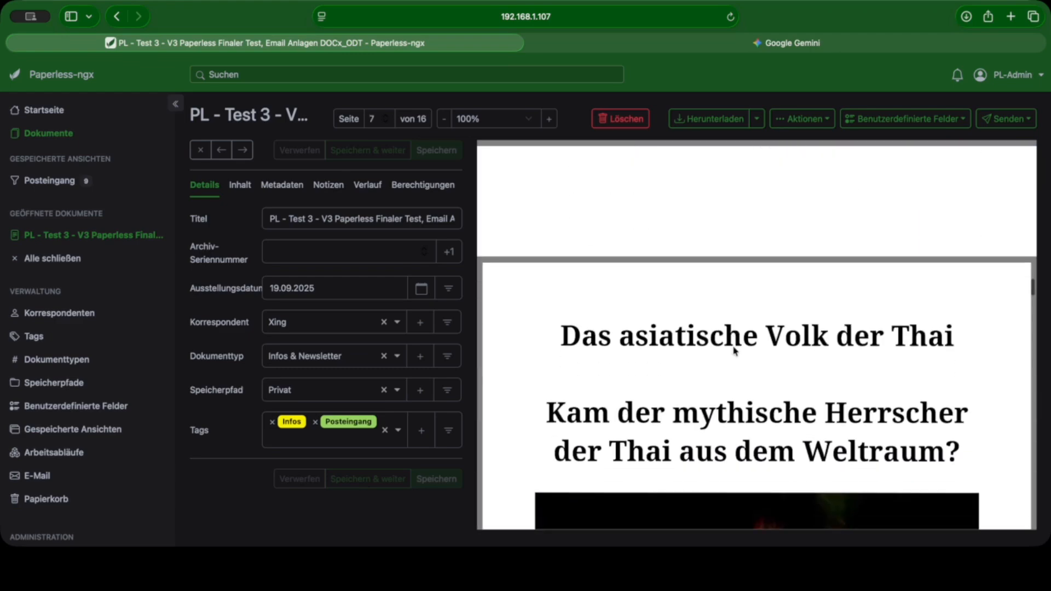
{"action": "scroll", "coordinate": [770, 362], "scroll_direction": "down", "scroll_amount": 3}
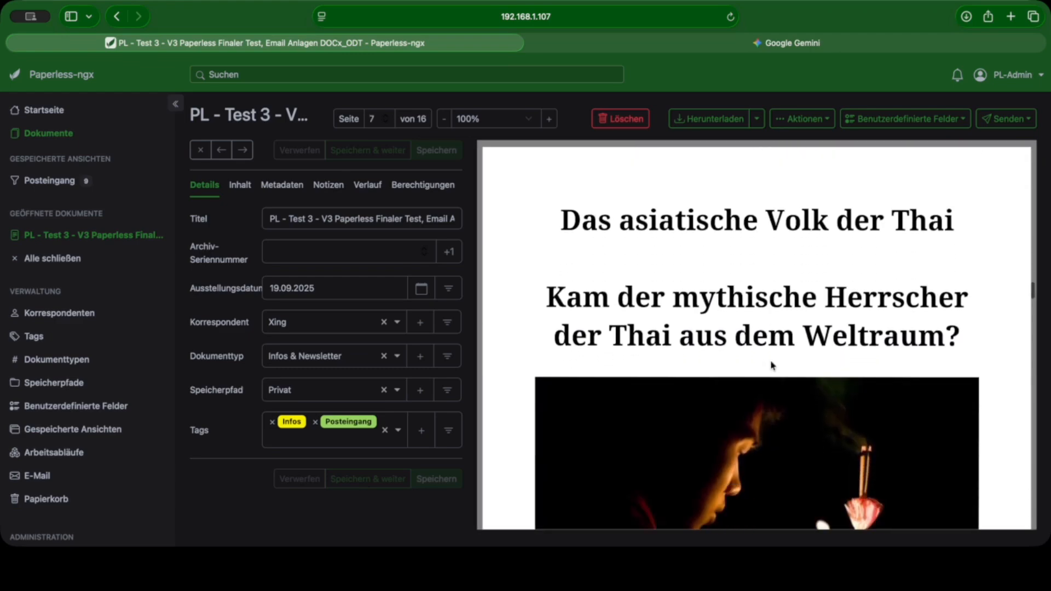
{"action": "scroll", "coordinate": [772, 365], "scroll_direction": "down", "scroll_amount": 10}
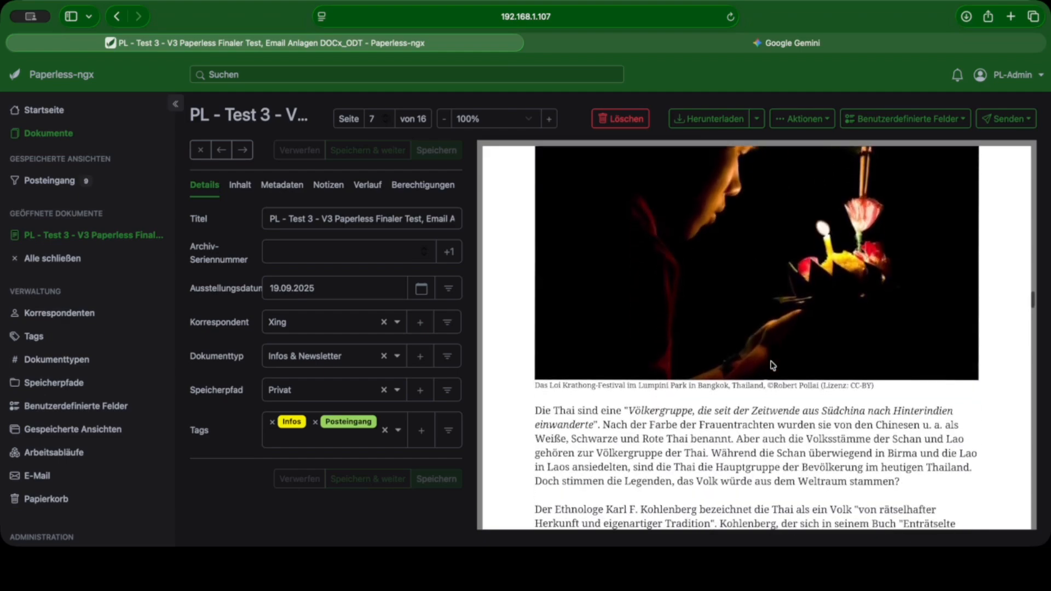
{"action": "scroll", "coordinate": [772, 365], "scroll_direction": "down", "scroll_amount": 10}
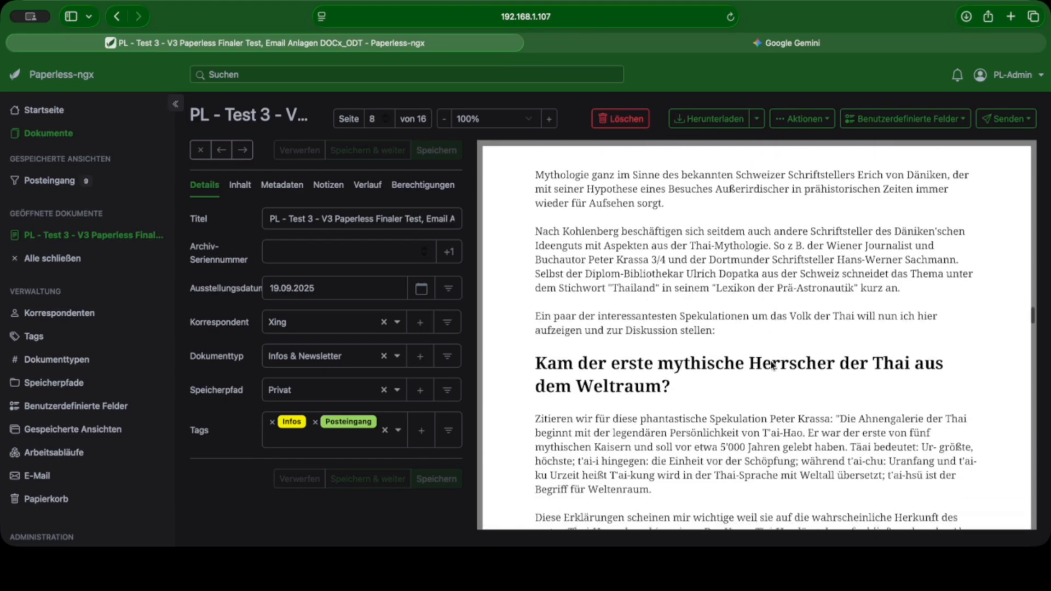
{"action": "scroll", "coordinate": [772, 365], "scroll_direction": "down", "scroll_amount": 10}
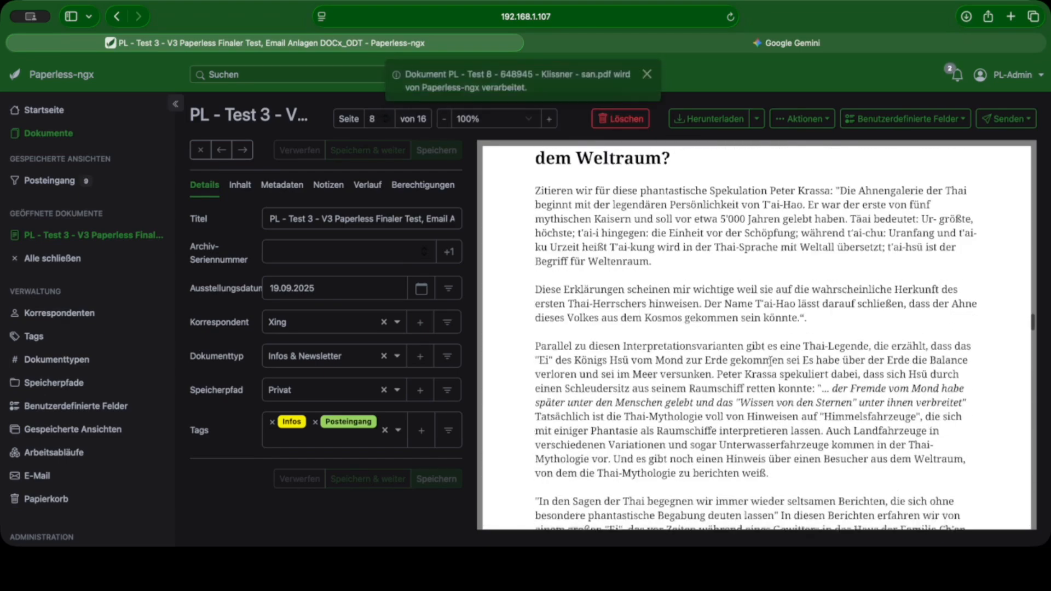
Step: Move the document "PL - Test 3 - V3 Paperless Finaler Test, Email Anlagen DOCx_ODT" to the trash
{"action": "scroll", "coordinate": [770, 361], "scroll_direction": "down", "scroll_amount": 8}
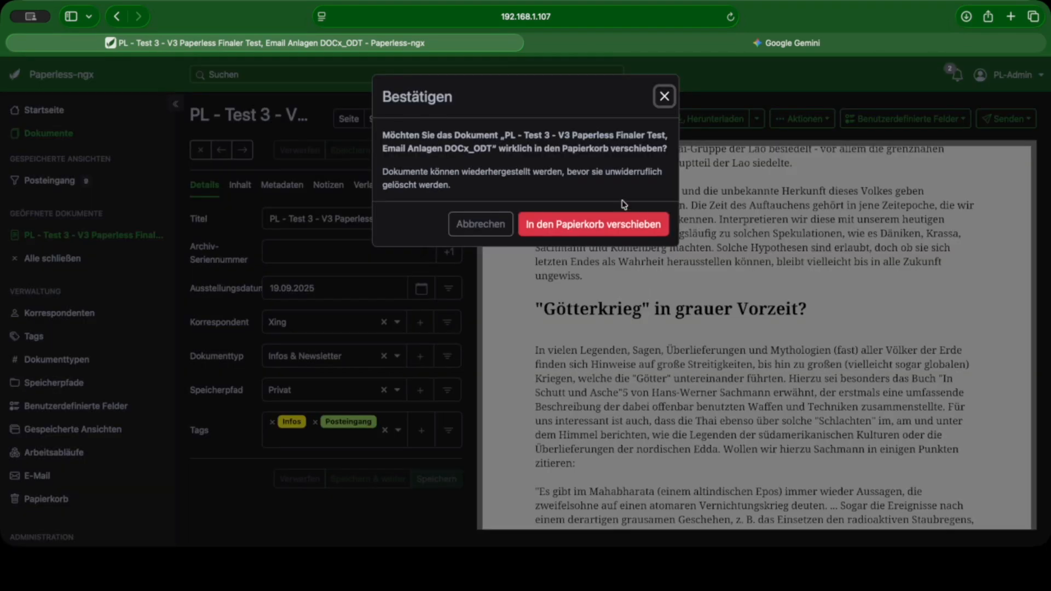
{"action": "left_click", "coordinate": [613, 221]}
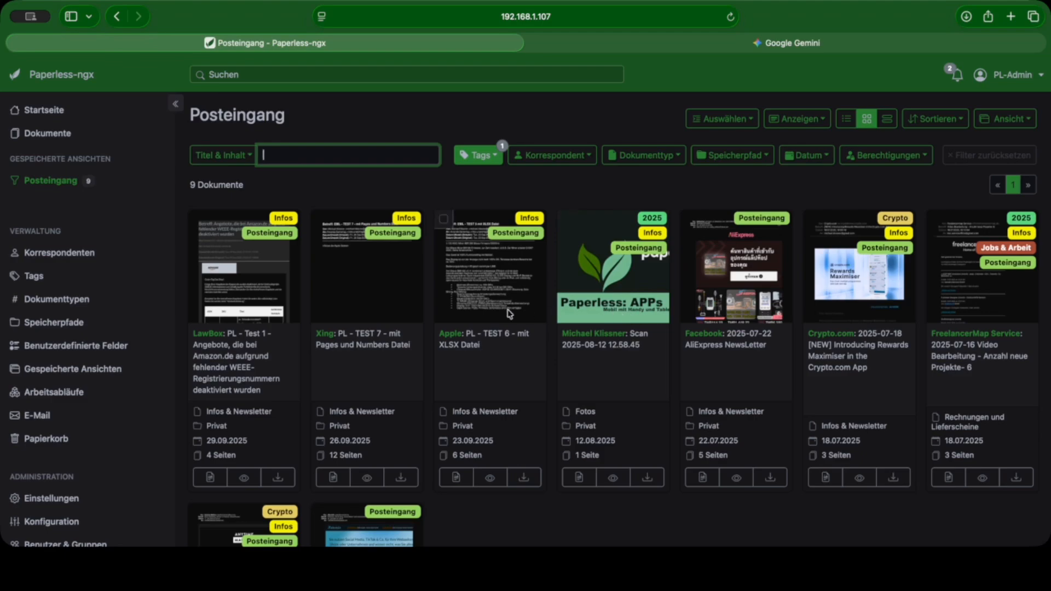
Step: Open the imported document "PL - TEST 6 - mit XLSX Datei" and examine its email text and the cover page of Anlage 1, Tagesplan.xlsx
{"action": "double_click", "coordinate": [479, 306]}
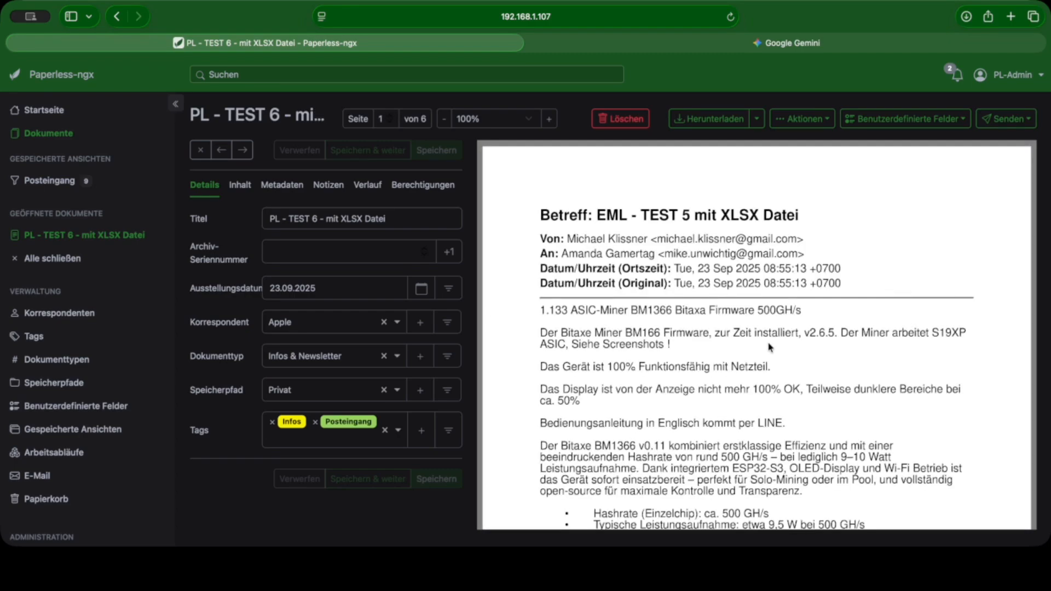
{"action": "scroll", "coordinate": [771, 347], "scroll_direction": "down", "scroll_amount": 5}
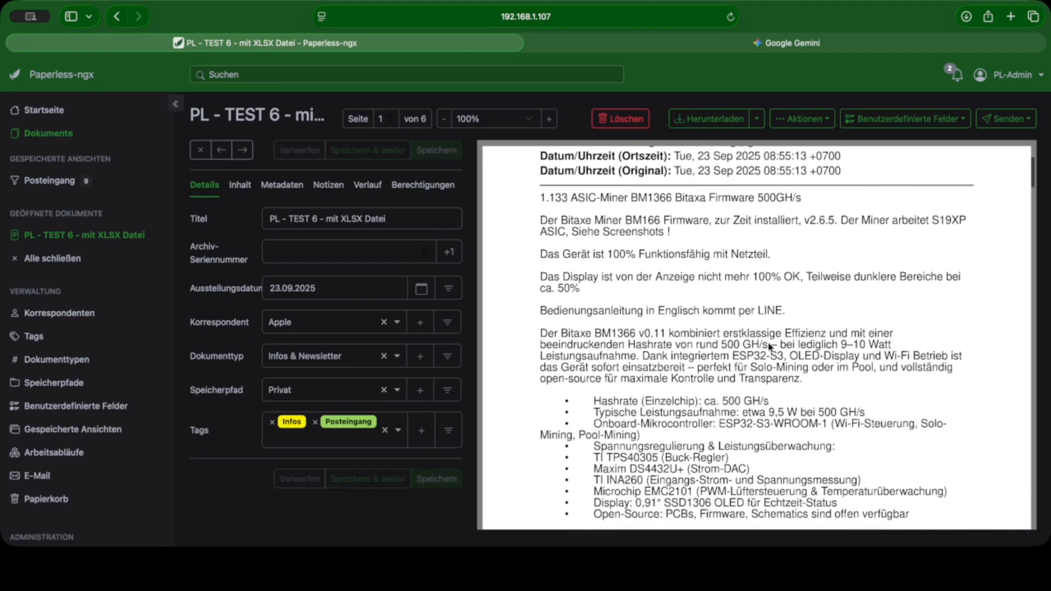
{"action": "scroll", "coordinate": [768, 344], "scroll_direction": "down", "scroll_amount": 10}
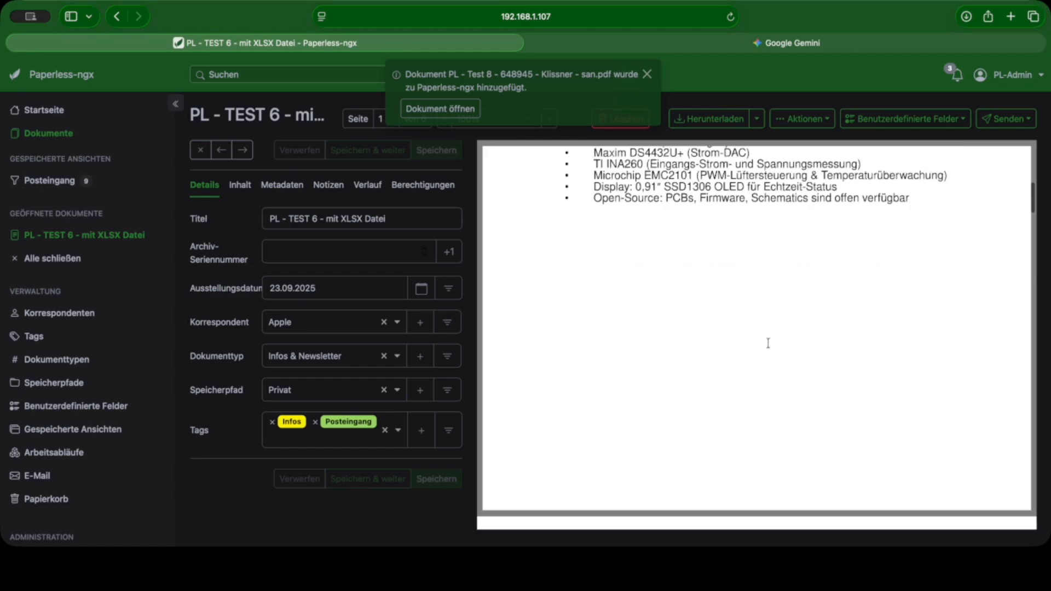
{"action": "scroll", "coordinate": [768, 343], "scroll_direction": "down", "scroll_amount": 2}
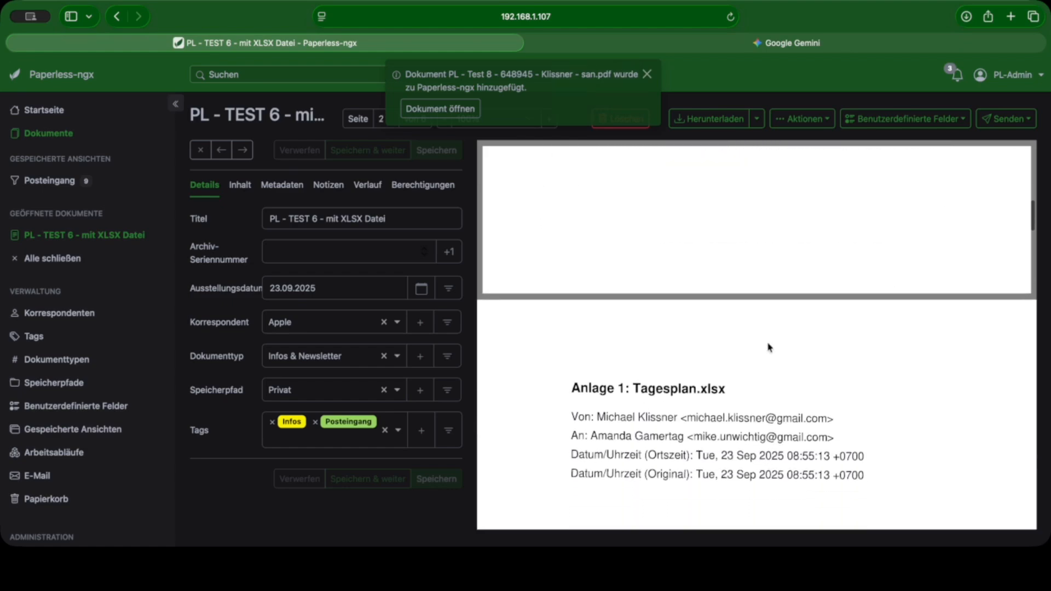
{"action": "scroll", "coordinate": [770, 347], "scroll_direction": "down", "scroll_amount": 5}
{"action": "scroll", "coordinate": [721, 355], "scroll_direction": "down", "scroll_amount": 20}
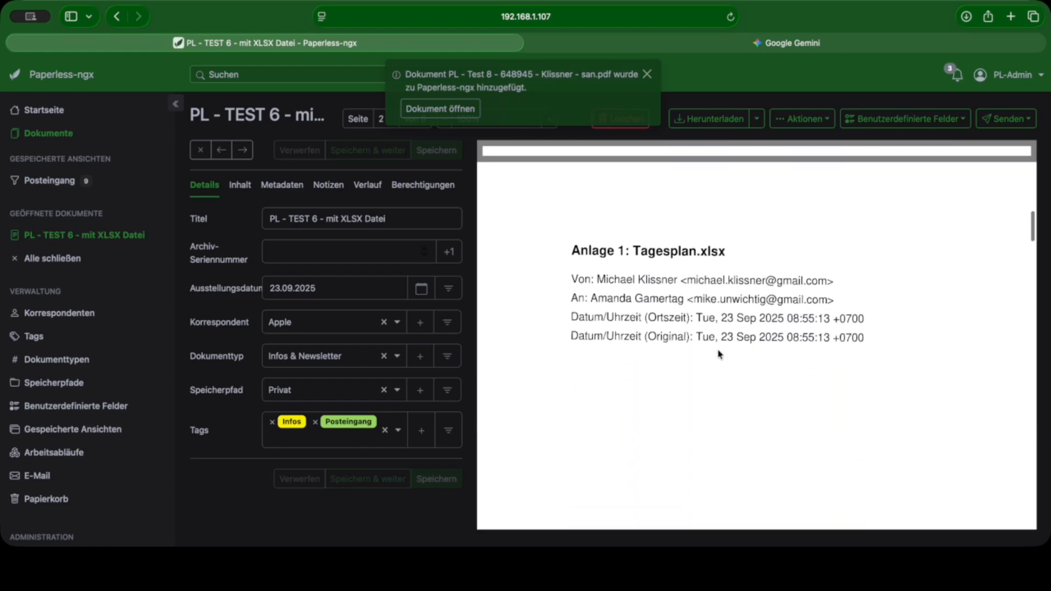
Step: Examine the converted Tagesplan.xlsx pages in the Test 6 document, from the Monday–Thursday schedule through the Friday–Sunday schedule and To-Dos to the last page
{"action": "scroll", "coordinate": [721, 352], "scroll_direction": "down", "scroll_amount": 20}
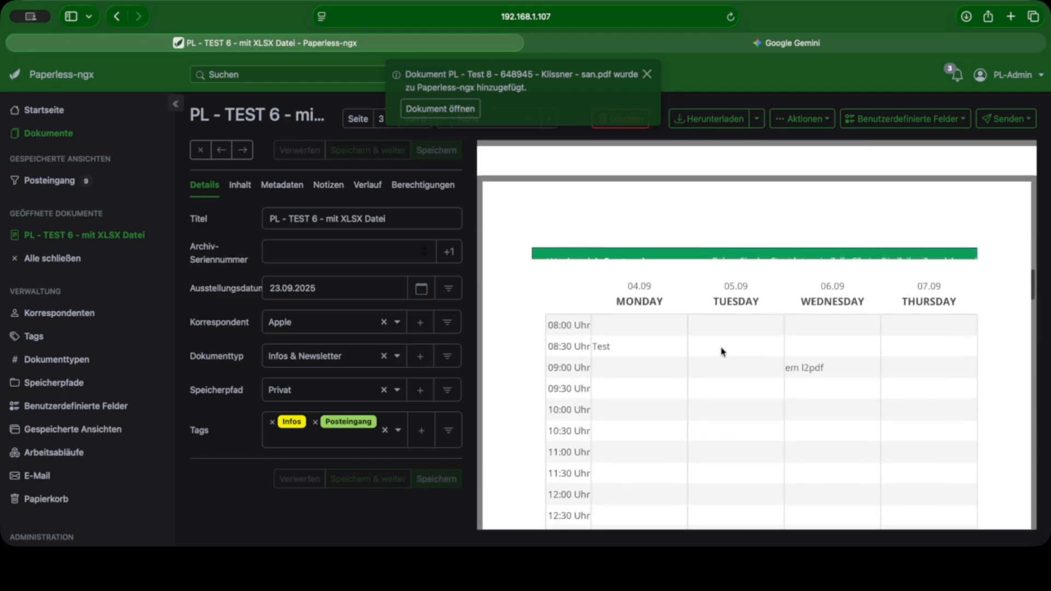
{"action": "scroll", "coordinate": [722, 351], "scroll_direction": "down", "scroll_amount": 20}
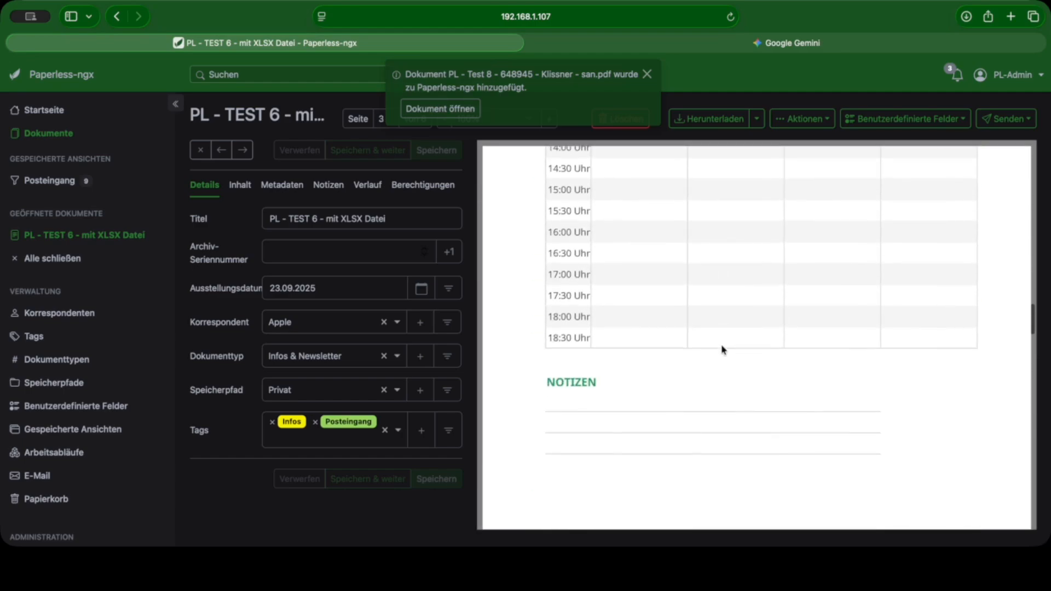
{"action": "scroll", "coordinate": [722, 351], "scroll_direction": "down", "scroll_amount": 5}
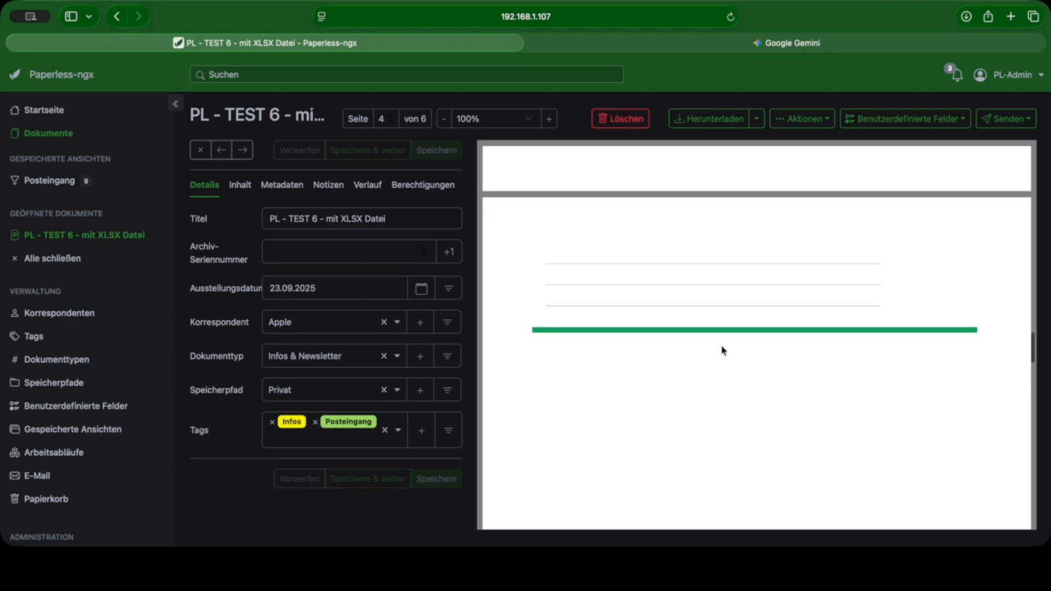
{"action": "scroll", "coordinate": [739, 347], "scroll_direction": "down", "scroll_amount": 5}
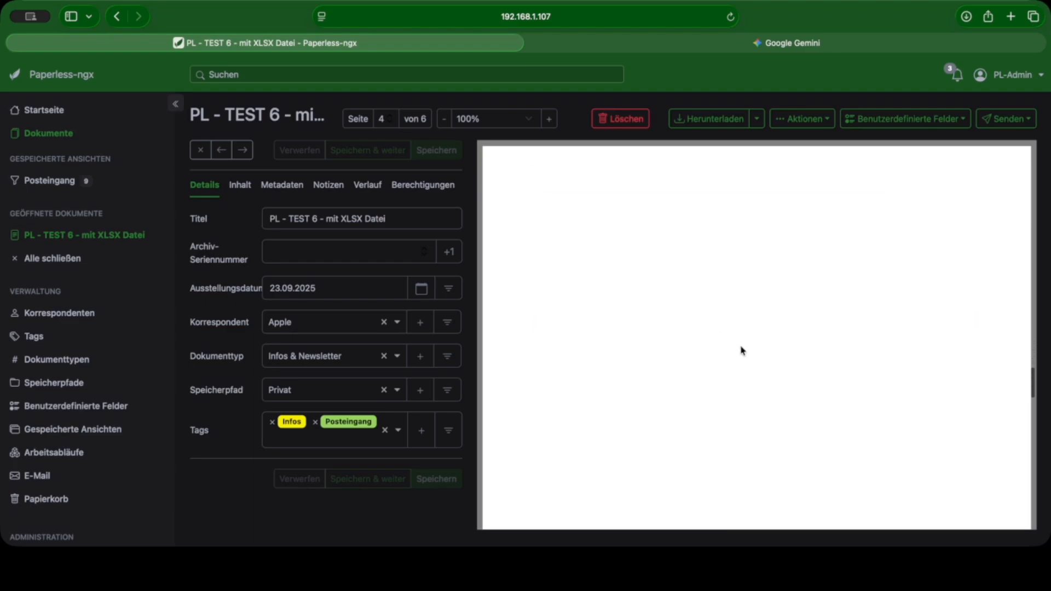
{"action": "scroll", "coordinate": [742, 351], "scroll_direction": "down", "scroll_amount": 6}
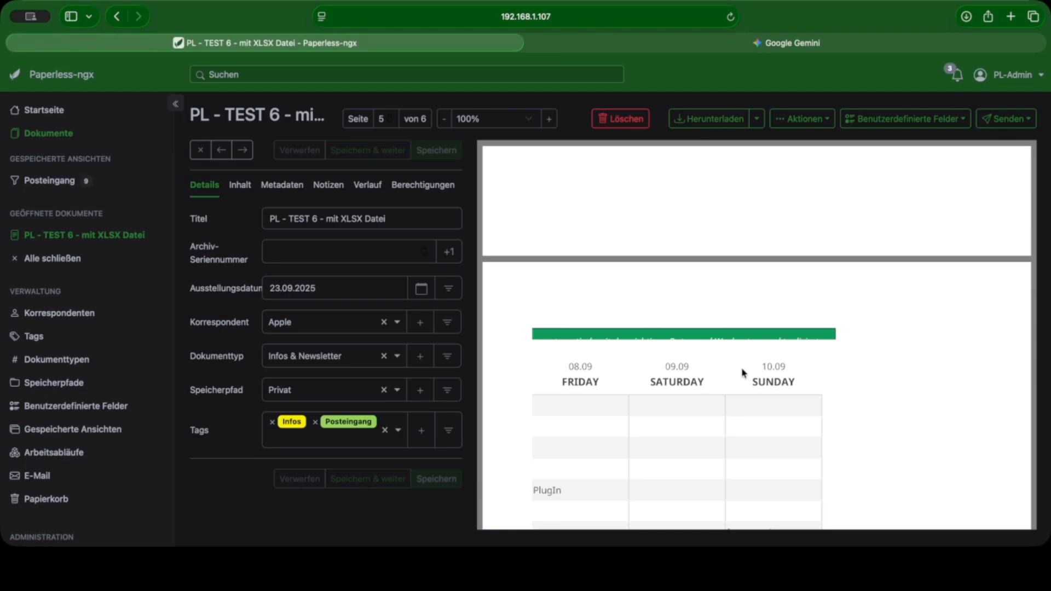
{"action": "scroll", "coordinate": [741, 371], "scroll_direction": "down", "scroll_amount": 5}
{"action": "scroll", "coordinate": [742, 371], "scroll_direction": "down", "scroll_amount": 8}
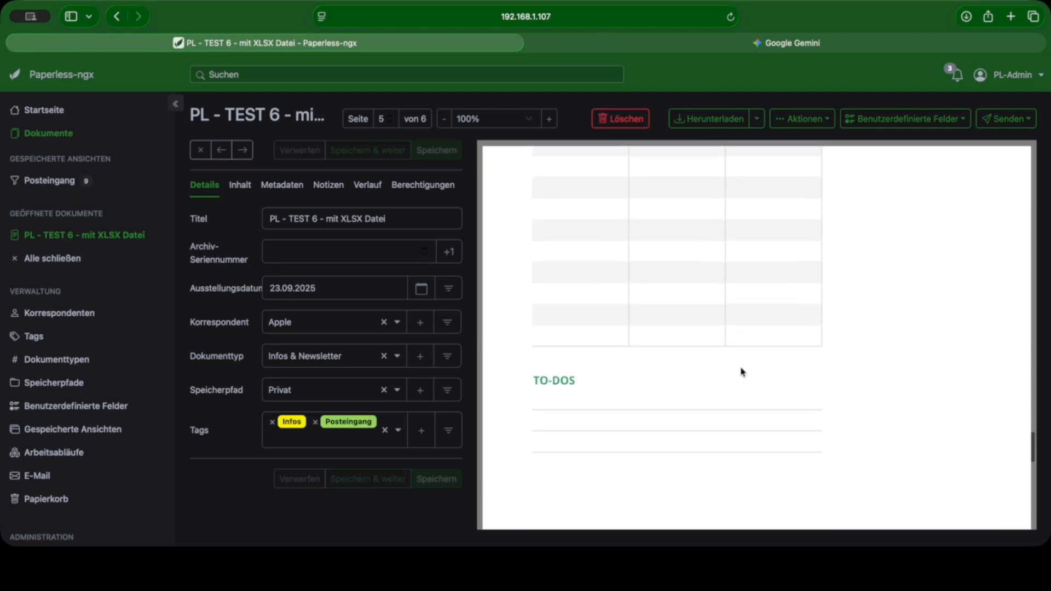
{"action": "scroll", "coordinate": [734, 374], "scroll_direction": "down", "scroll_amount": 5}
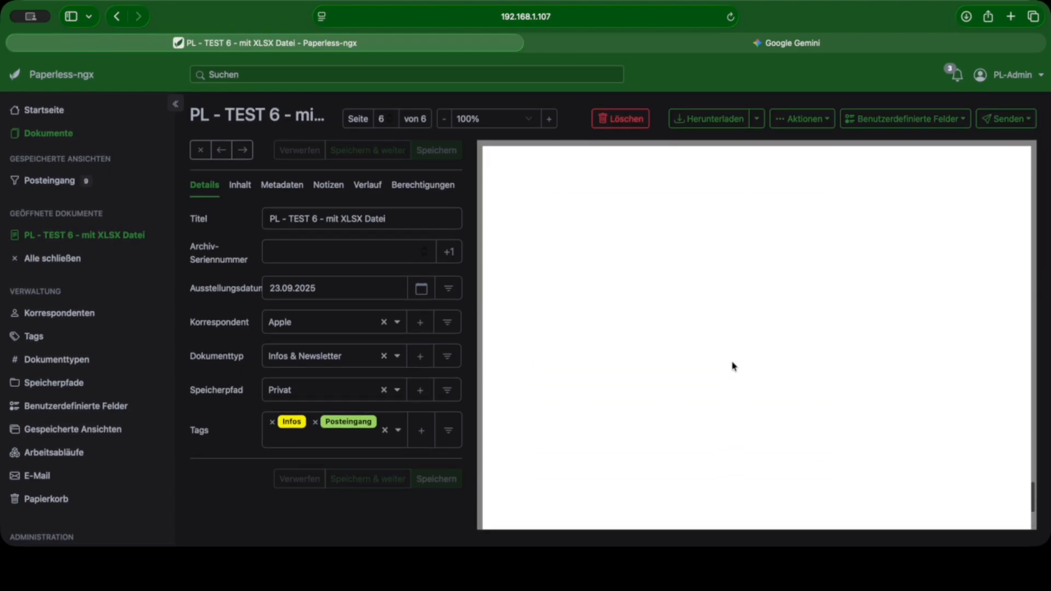
Step: Move the document "PL - TEST 6 - mit XLSX Datei" to the trash
{"action": "scroll", "coordinate": [723, 351], "scroll_direction": "up", "scroll_amount": 10}
{"action": "left_click", "coordinate": [624, 119]}
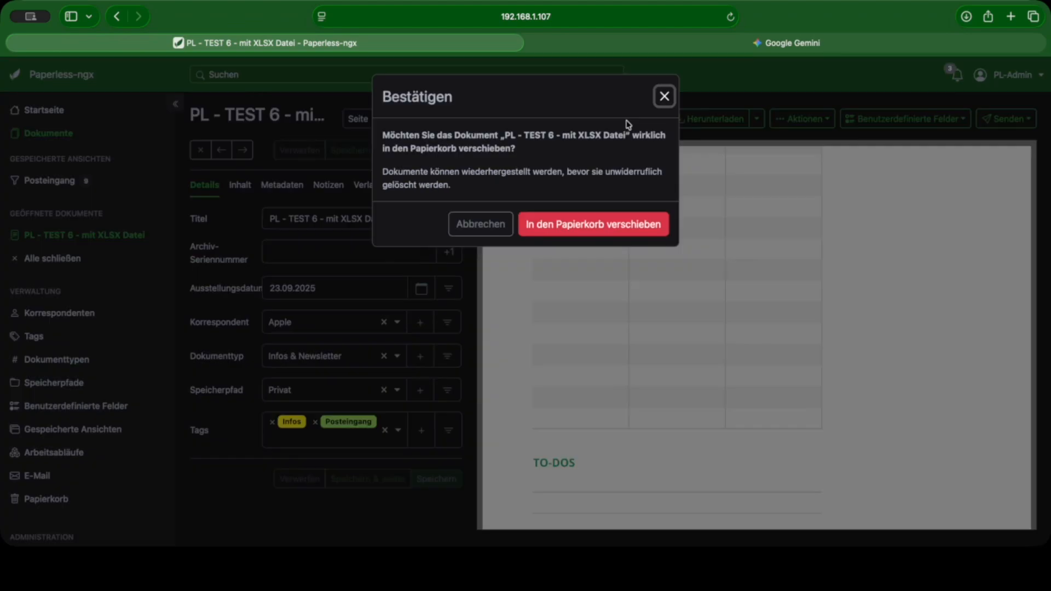
{"action": "left_click", "coordinate": [633, 230]}
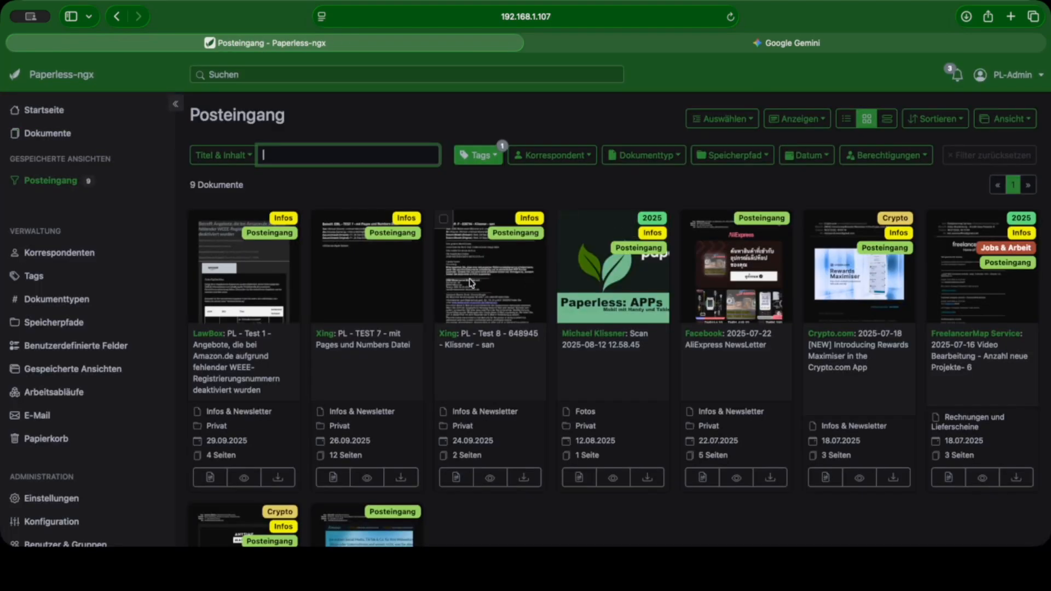